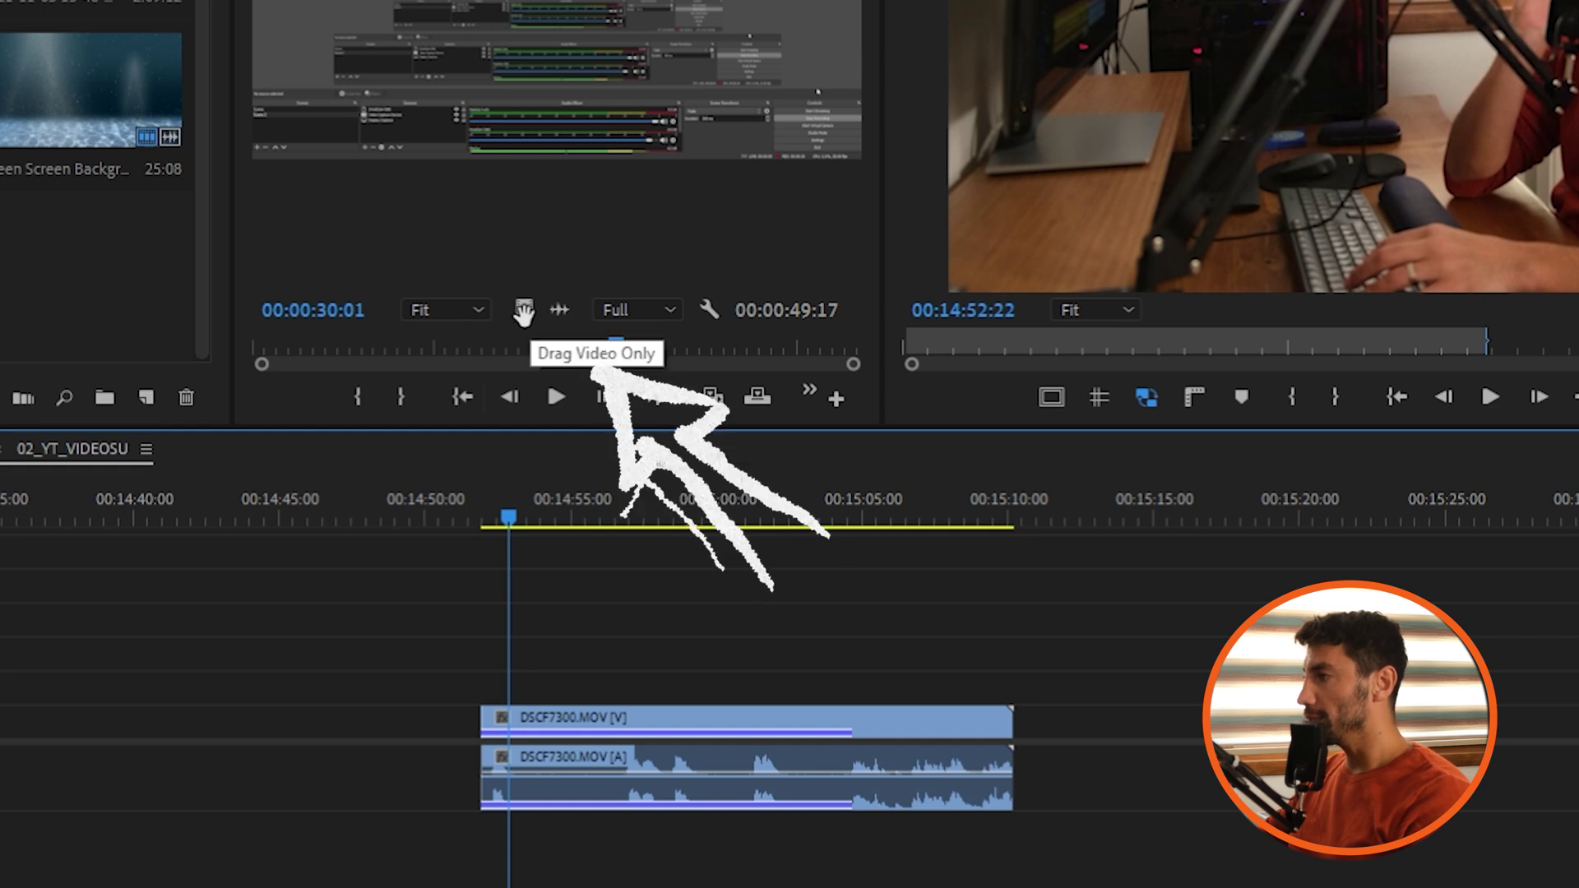
left_click_drag(527, 310, 419, 650)
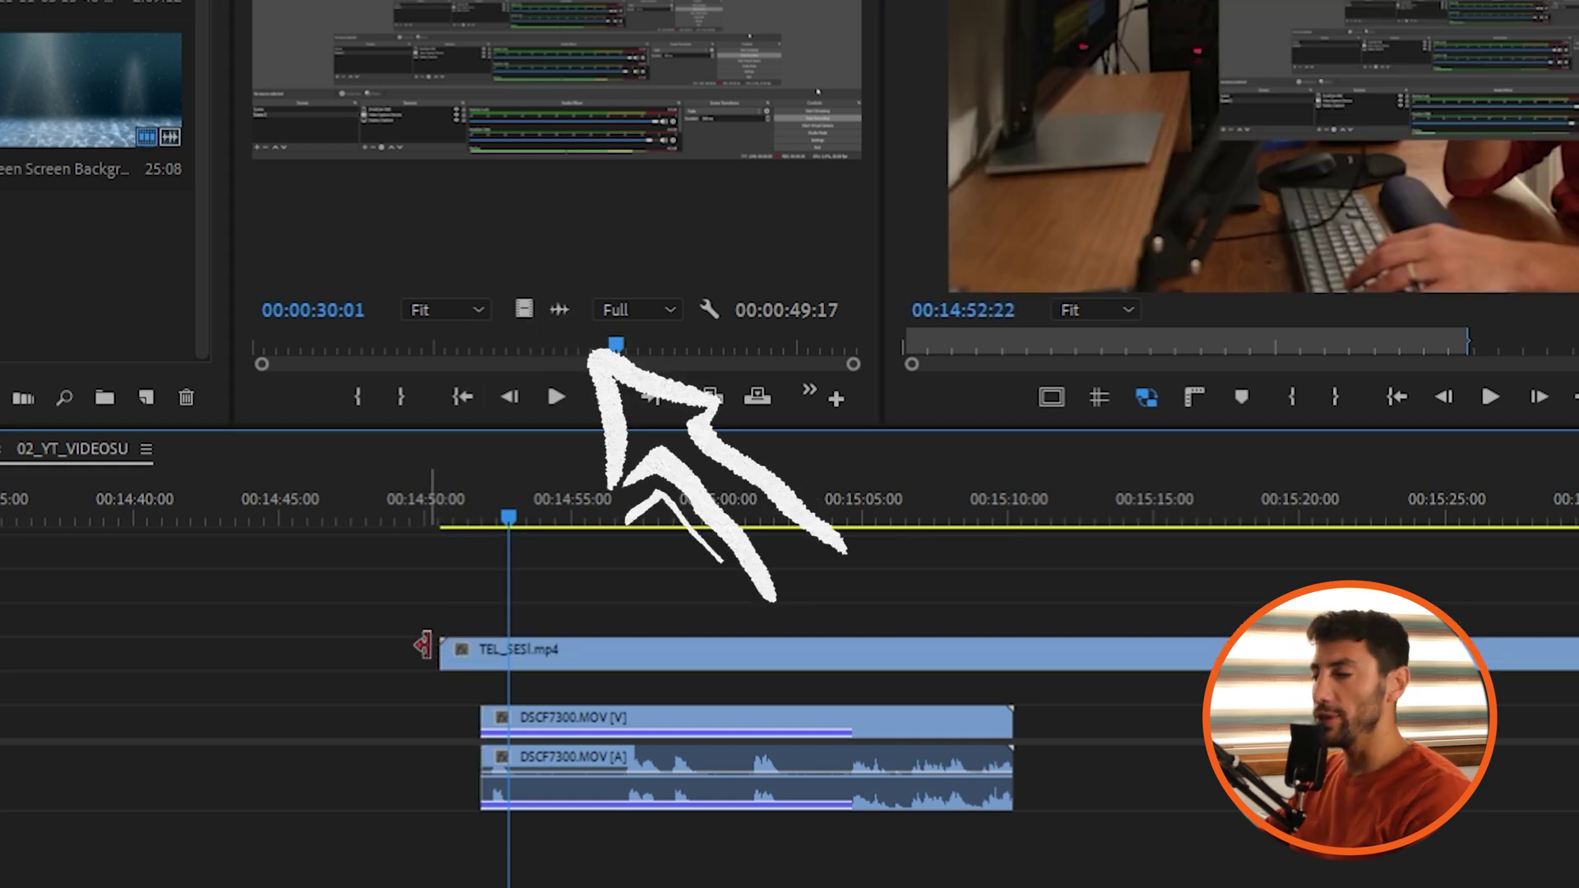
key("ctrl+z")
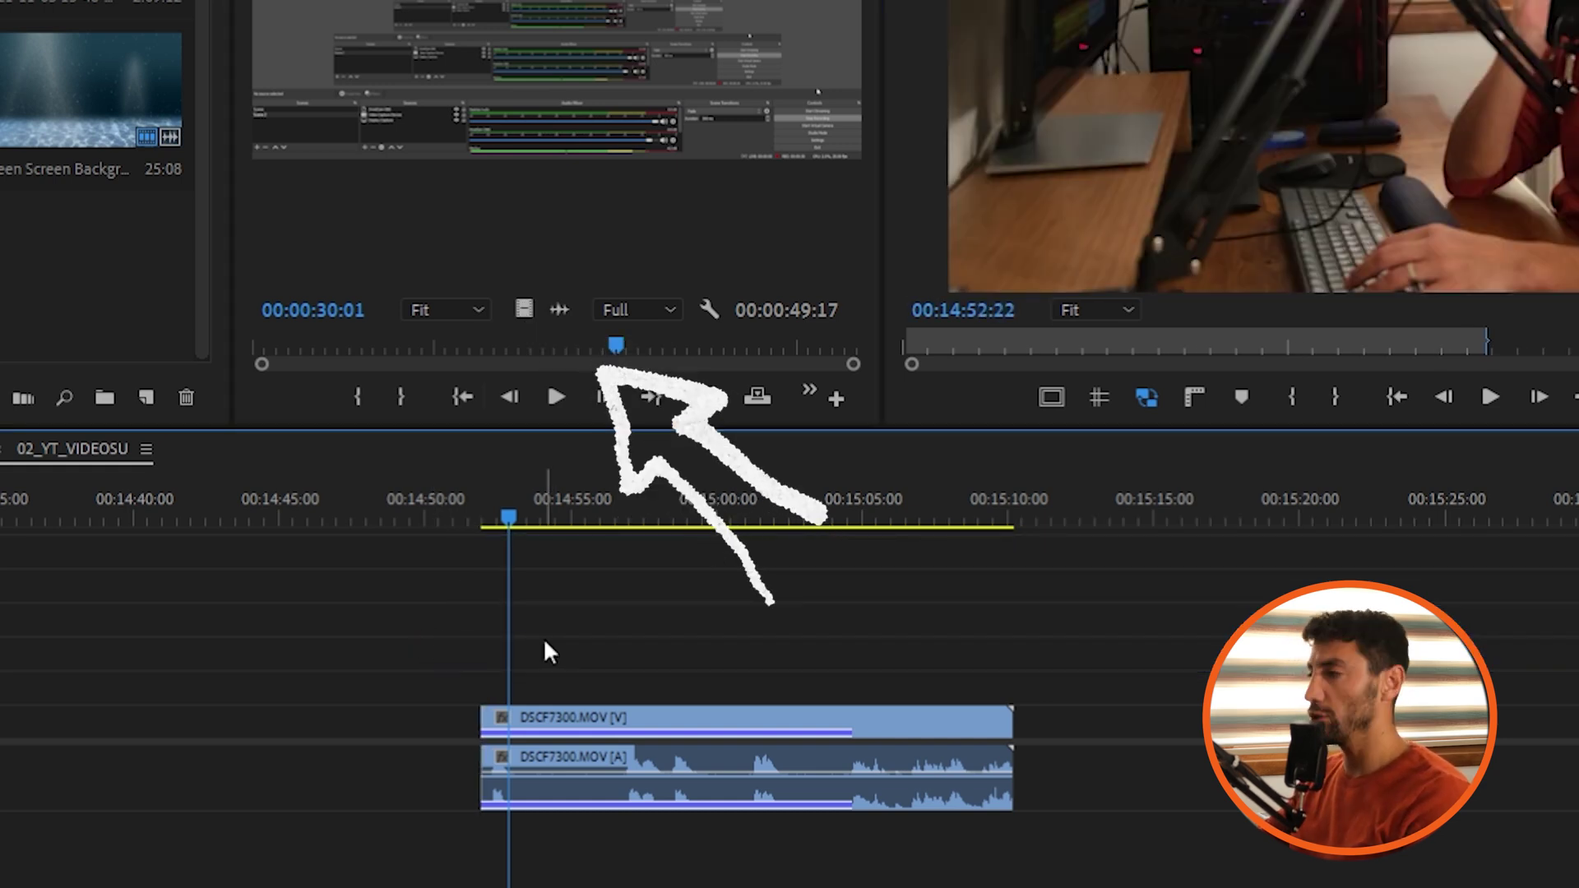
left_click_drag(559, 313, 349, 832)
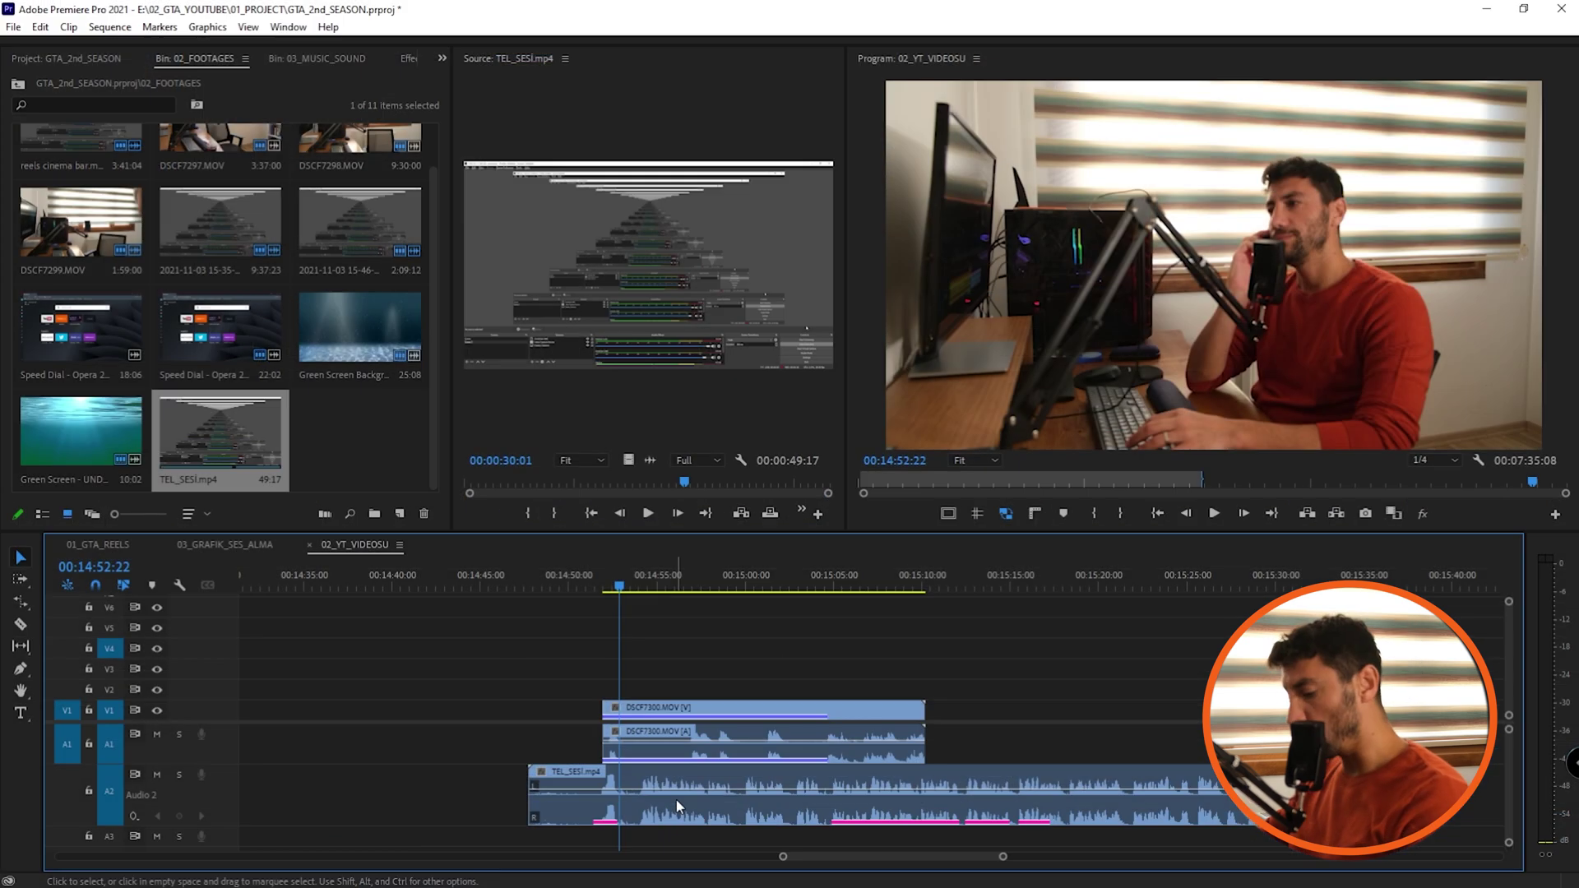
key("ctrl+z")
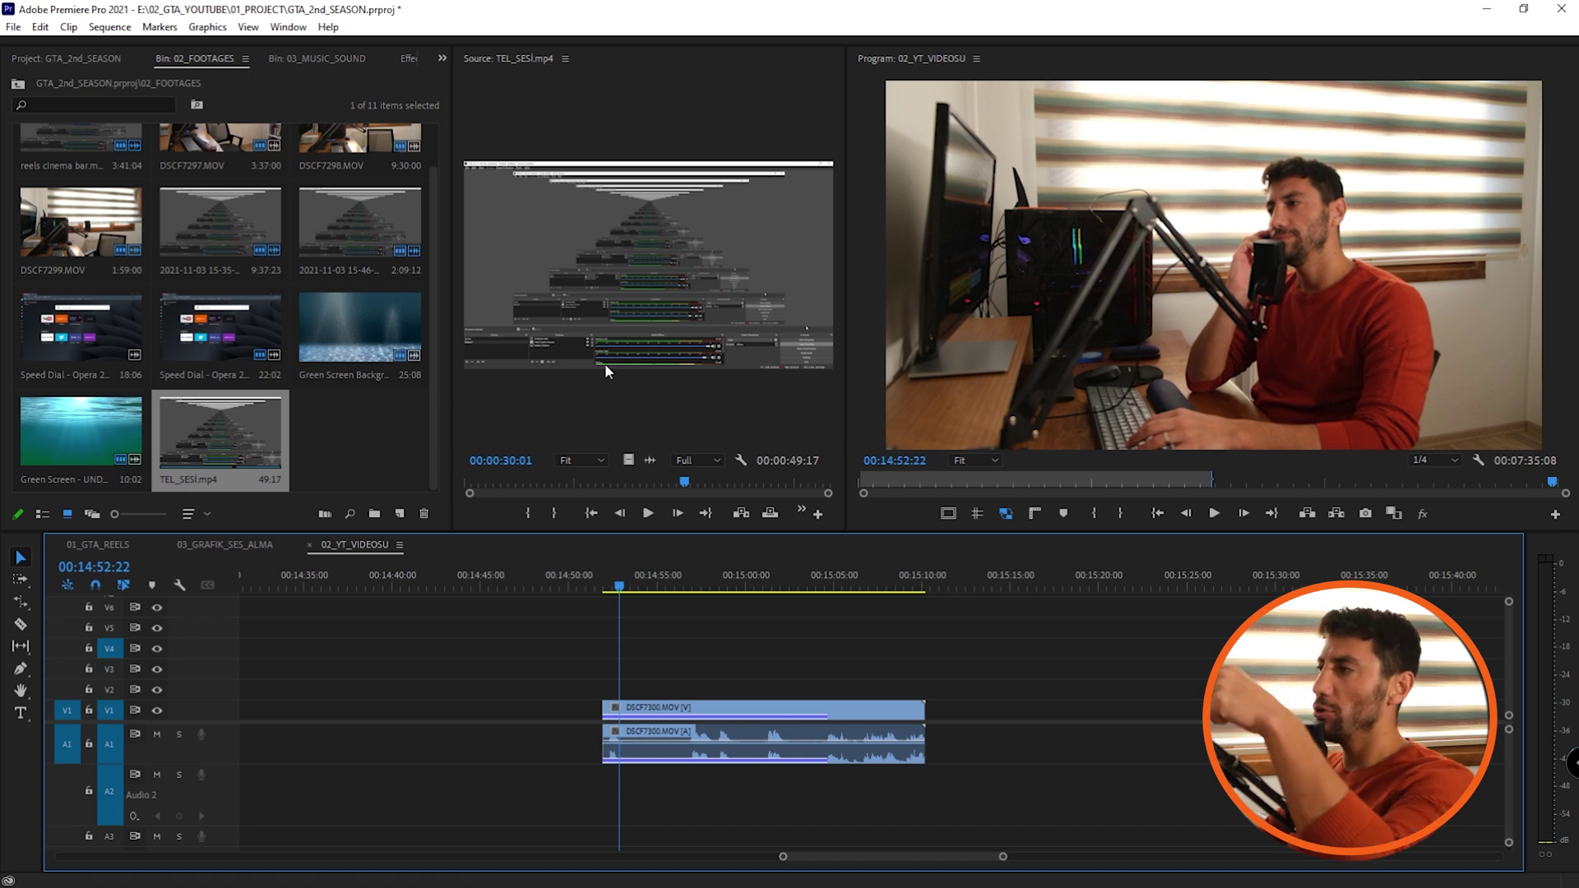
Save the project and place only the audio of TEL_SESİ.mp4 on audio track A2, below the DSCF7300.MOV clip
key("ctrl+s")
left_click(658, 498)
key("shift+Right")
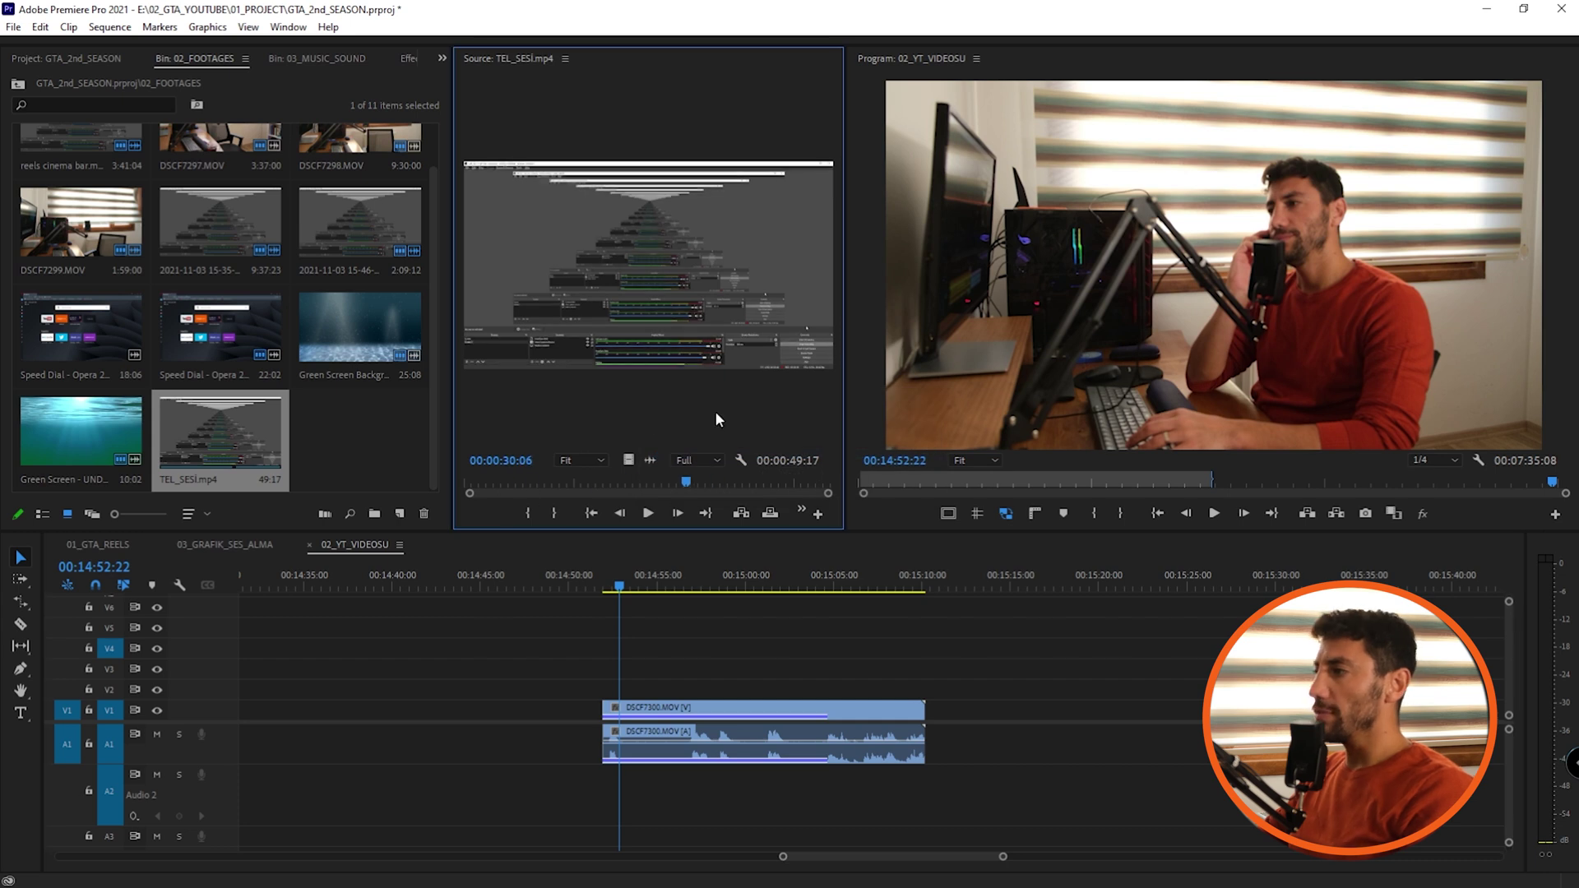
left_click_drag(650, 464, 471, 788)
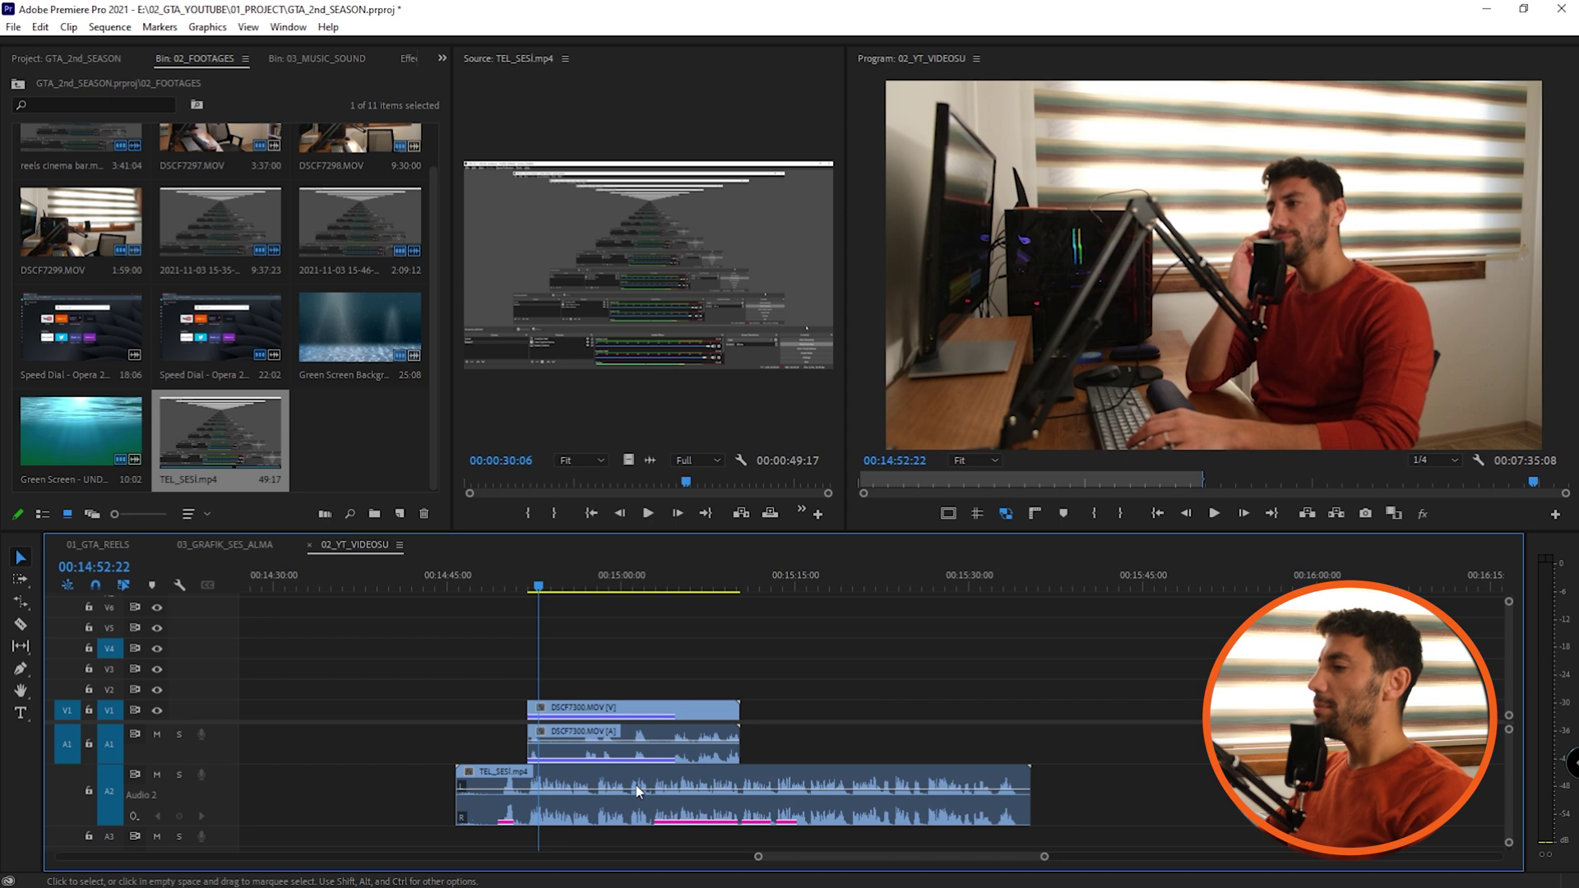
Set the label colour of the TEL_SESİ.mp4 audio clip to Forest
right_click(557, 812)
mouse_move(638, 559)
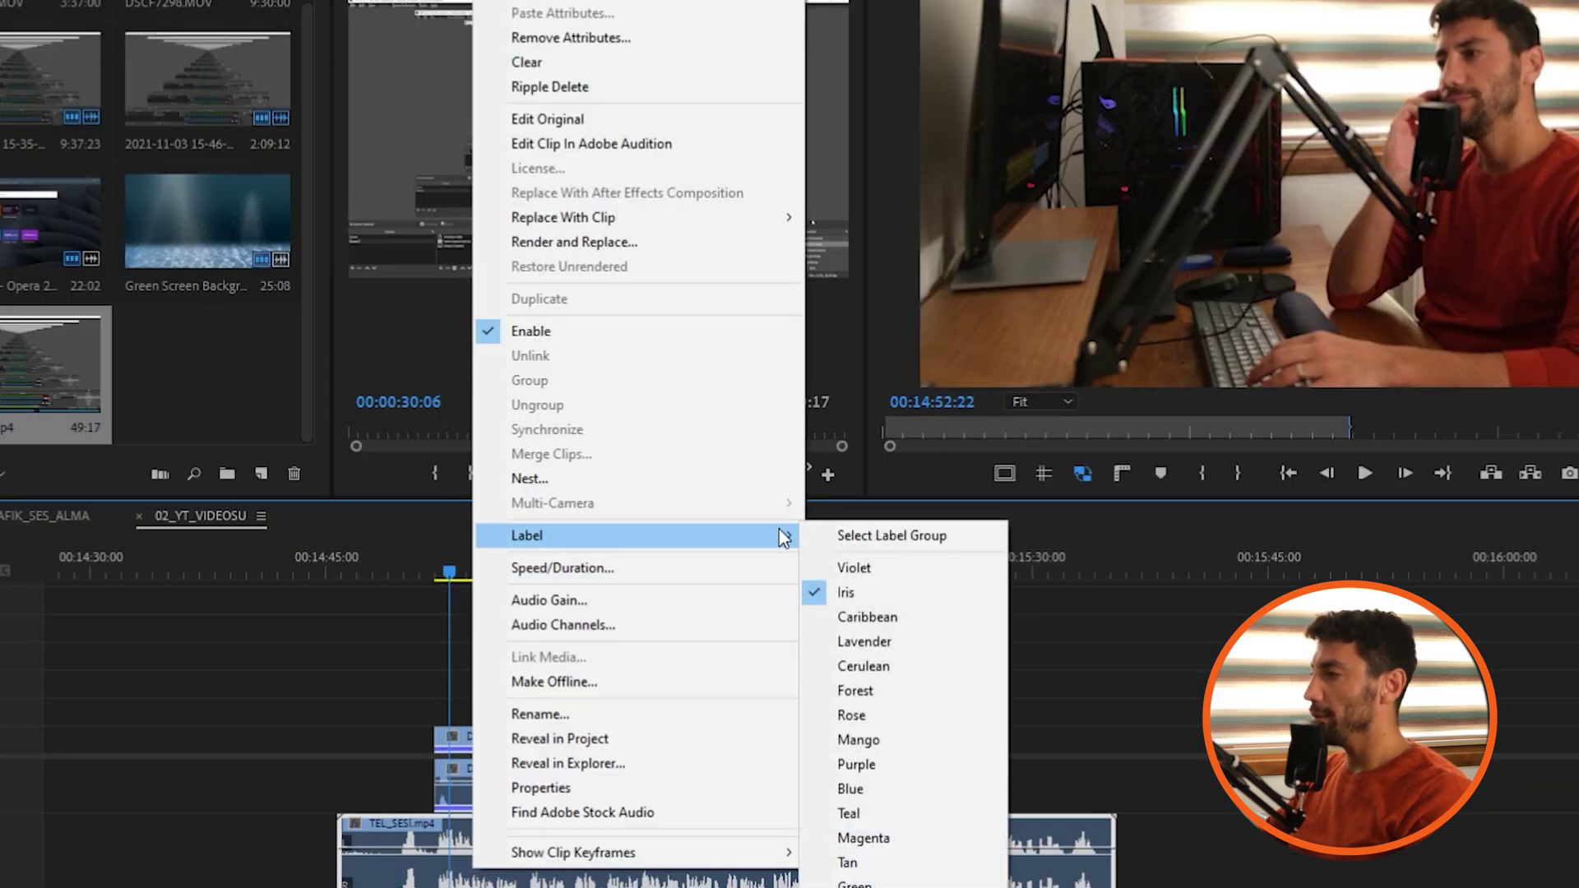
left_click(881, 691)
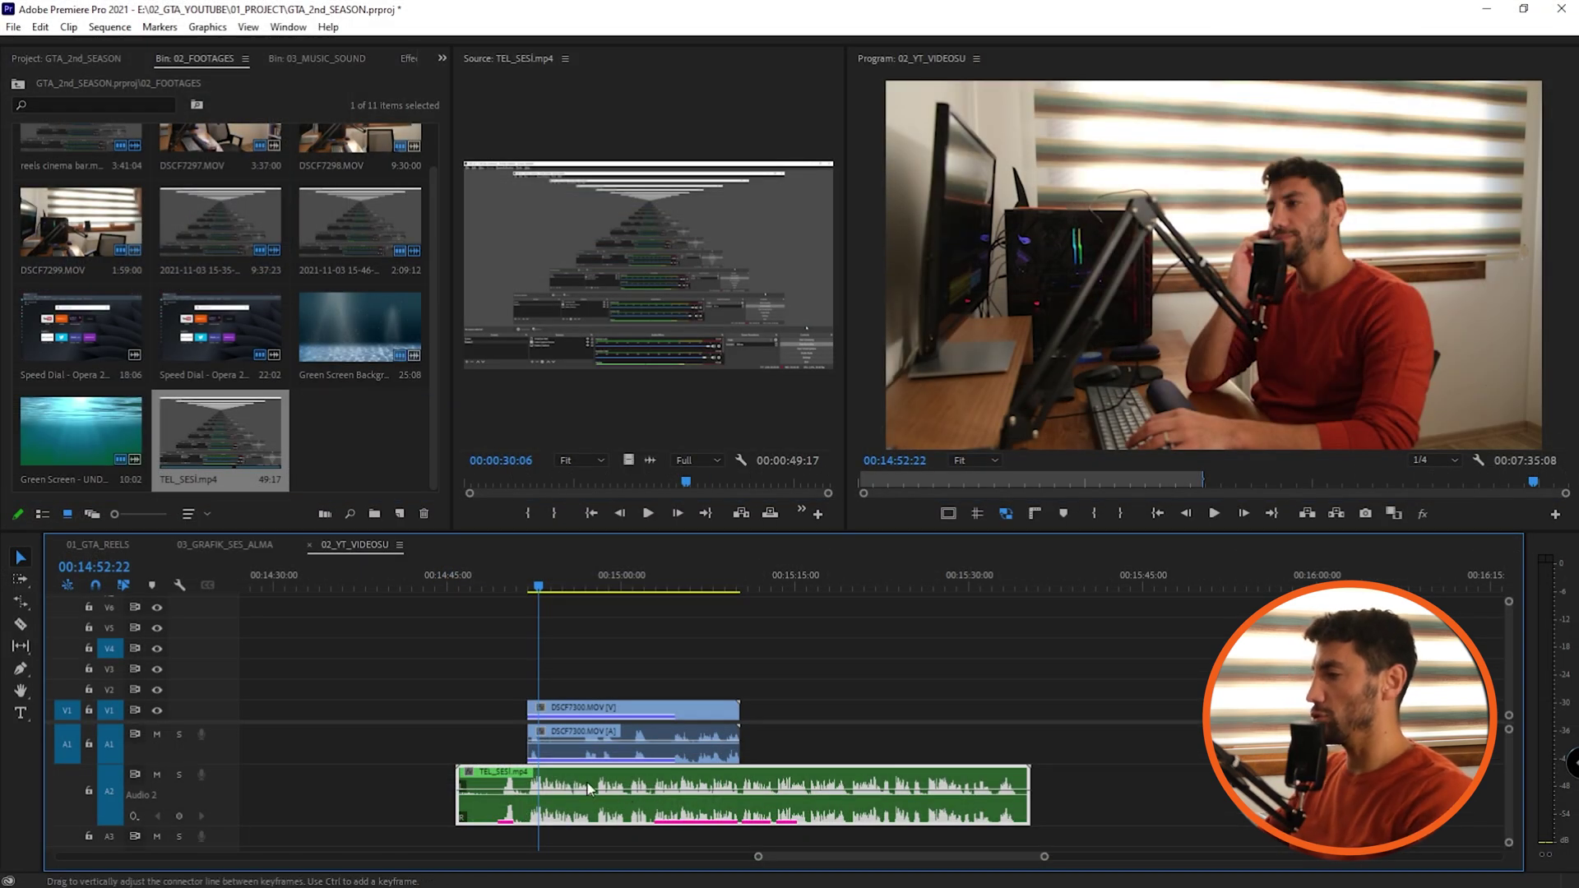
Move the TEL_SESİ.mp4 audio clip past the end of the DSCF7300.MOV clip, starting at about 00:15:17, and play its opening
left_click_drag(588, 790, 946, 790)
scroll(717, 674, "up", 4)
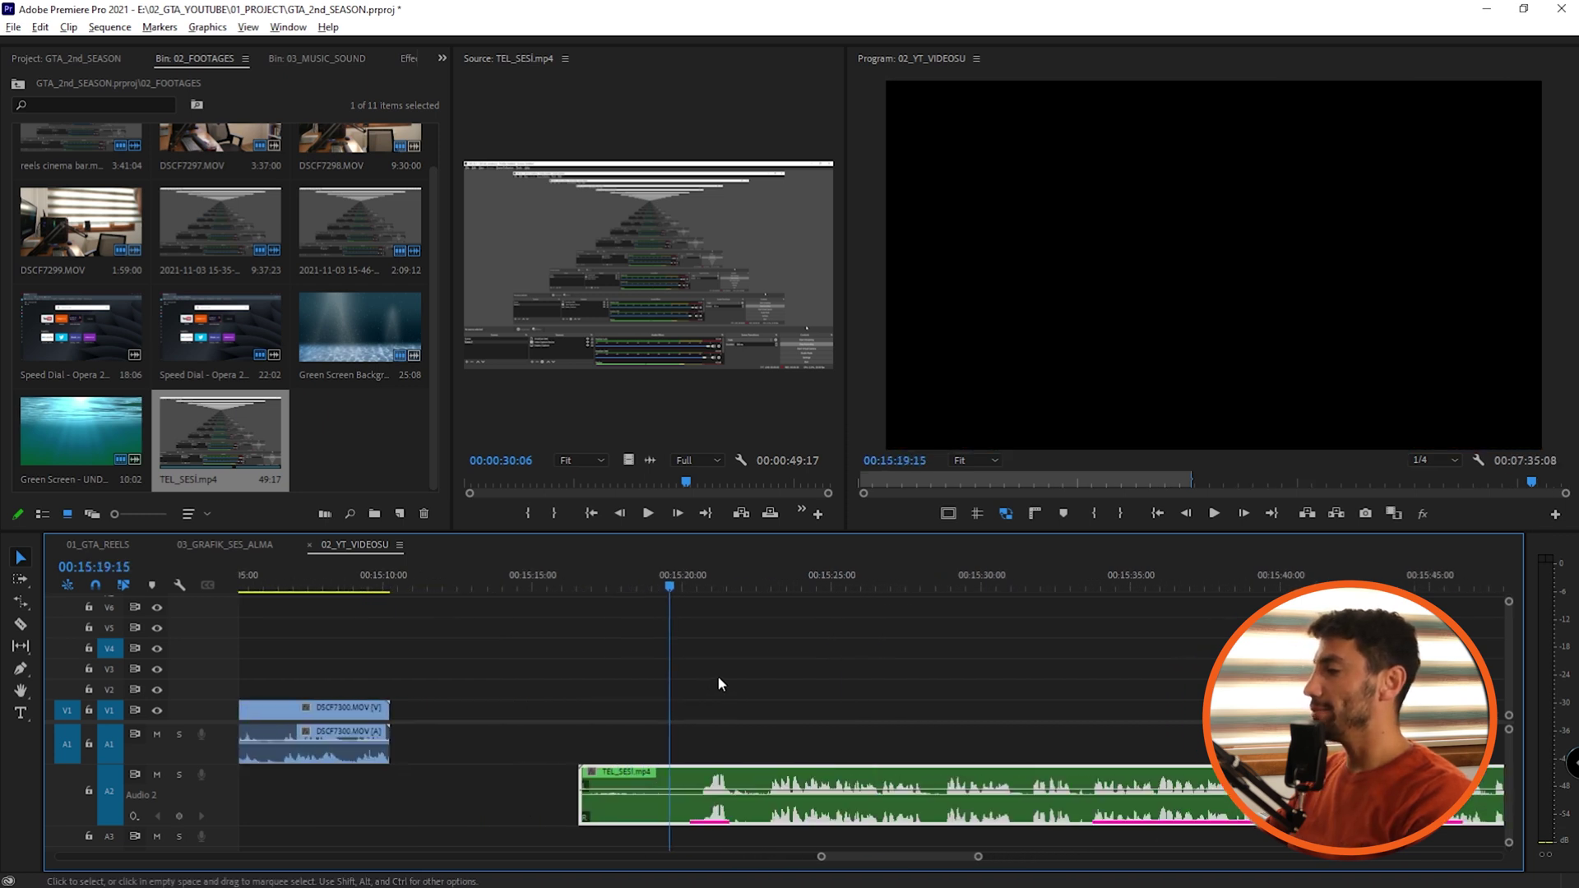
key("space")
scroll(610, 612, "down", 2)
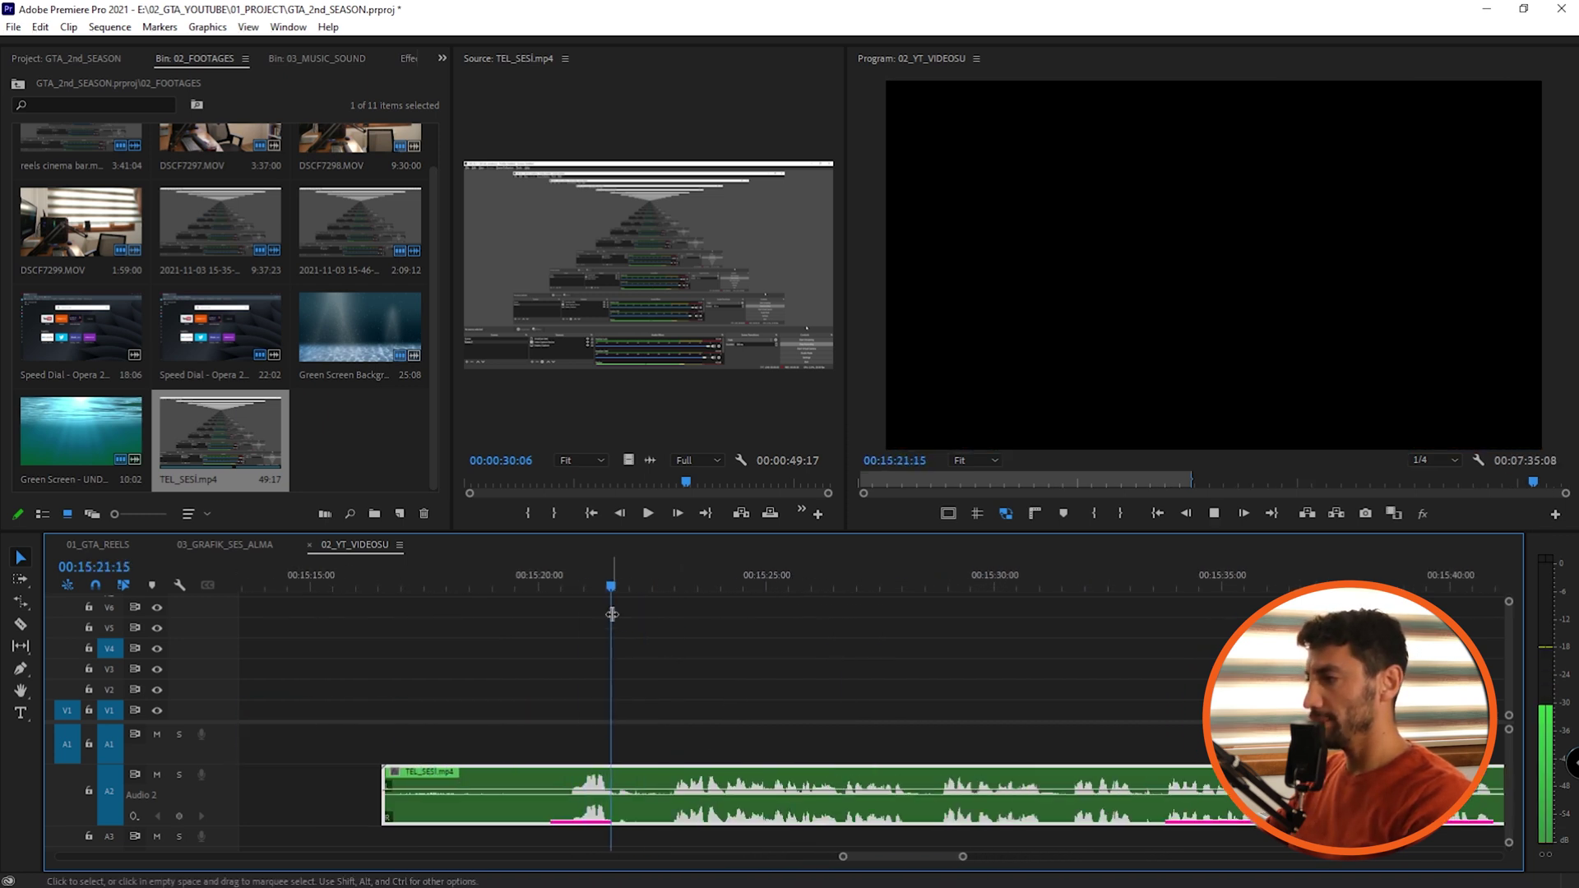
key("space")
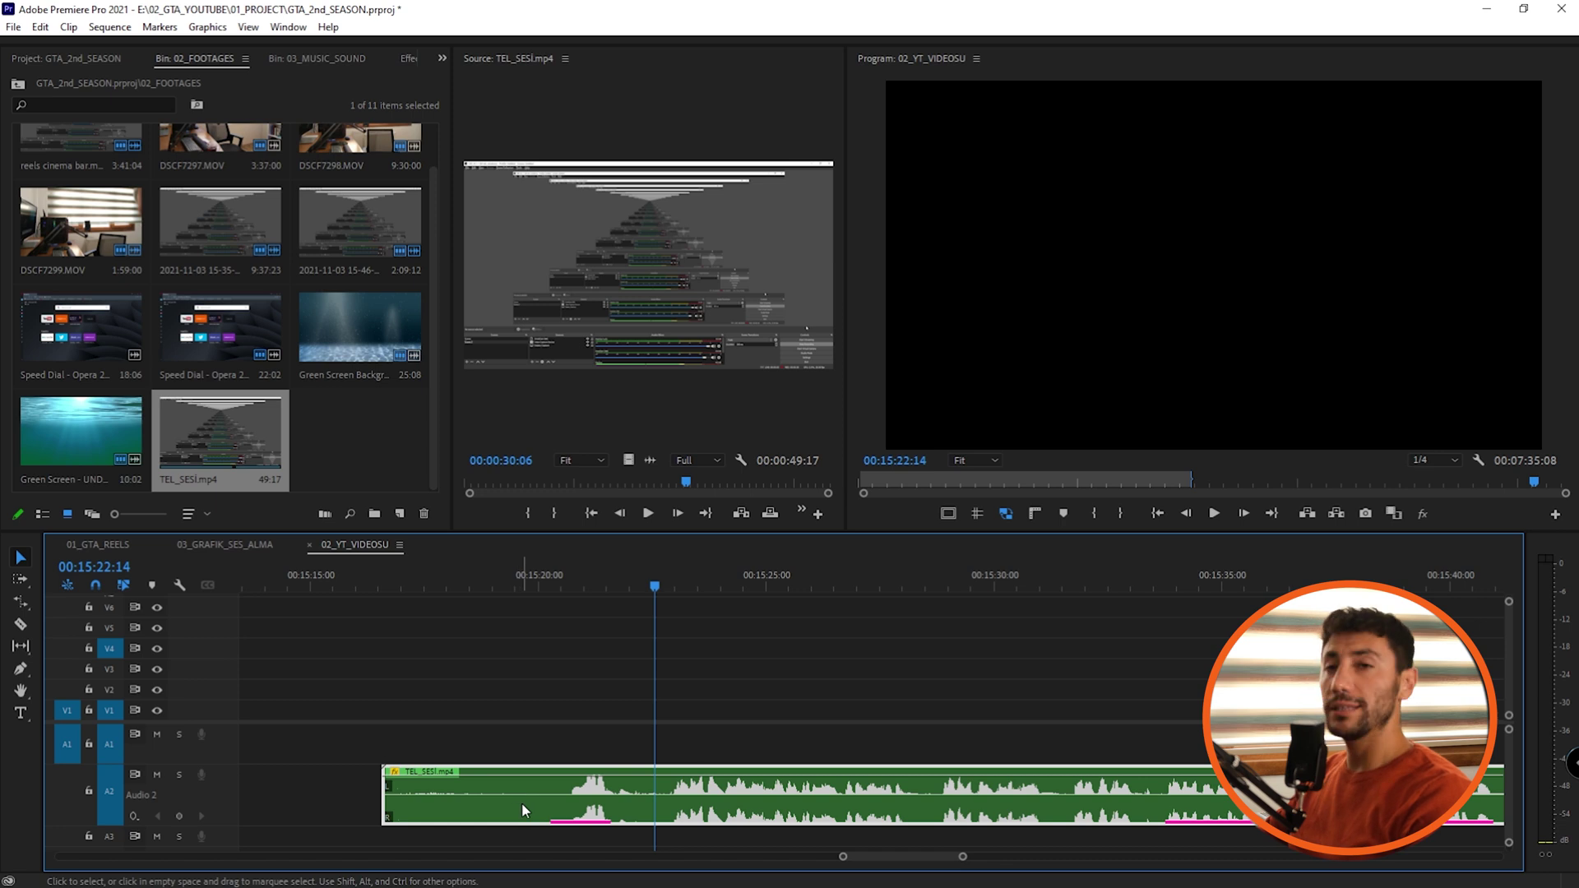
left_click(680, 587)
key("space")
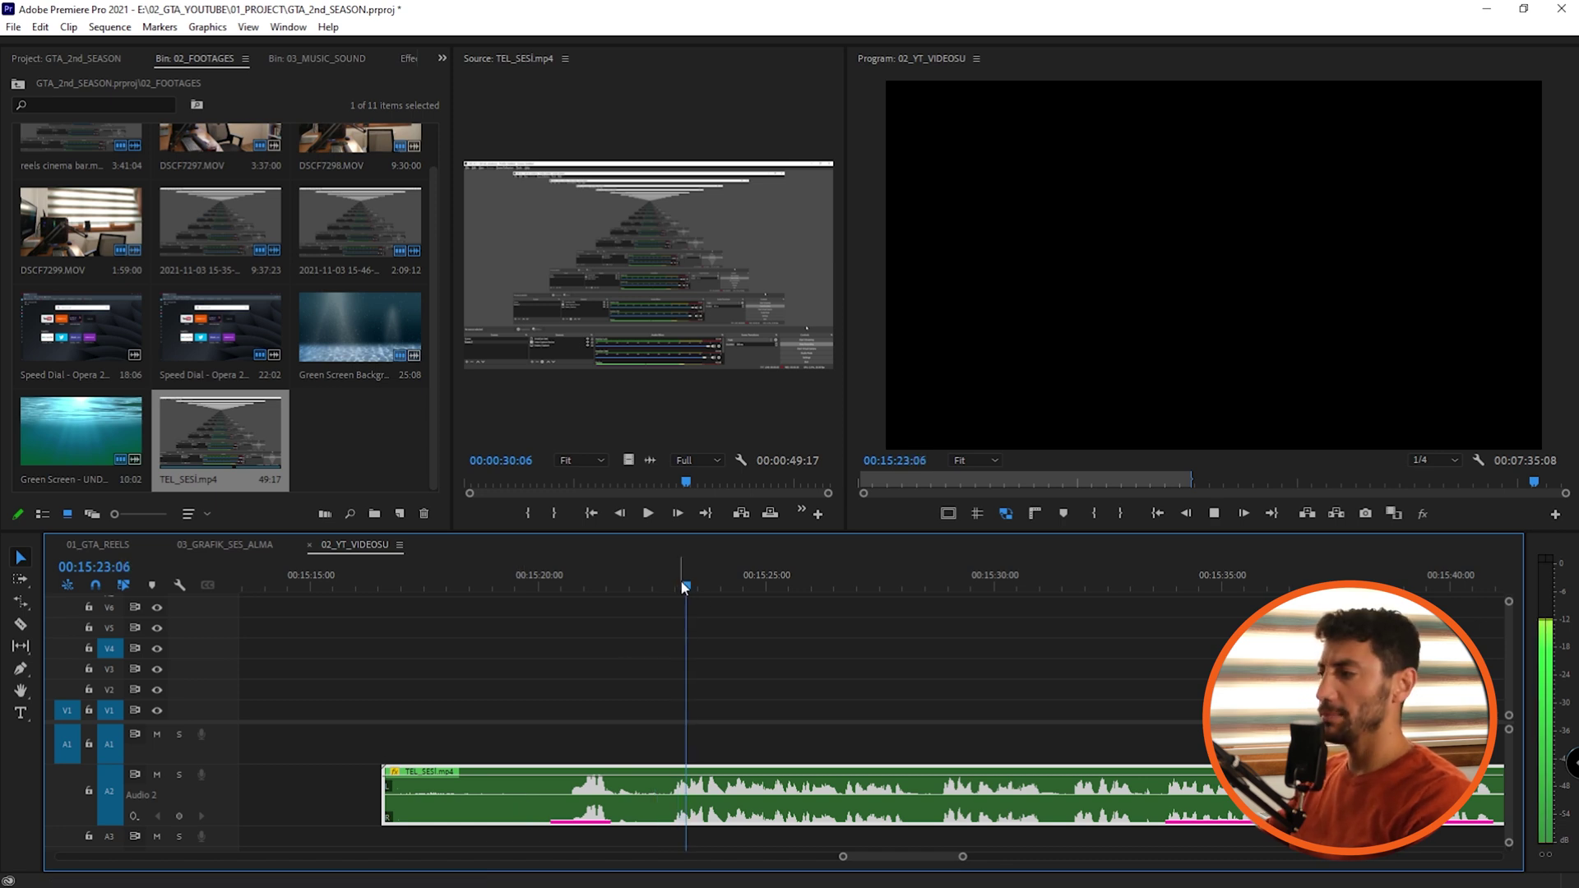
Adjust the audio gain of the TEL_SESİ.mp4 clip by 10 dB
right_click(729, 800)
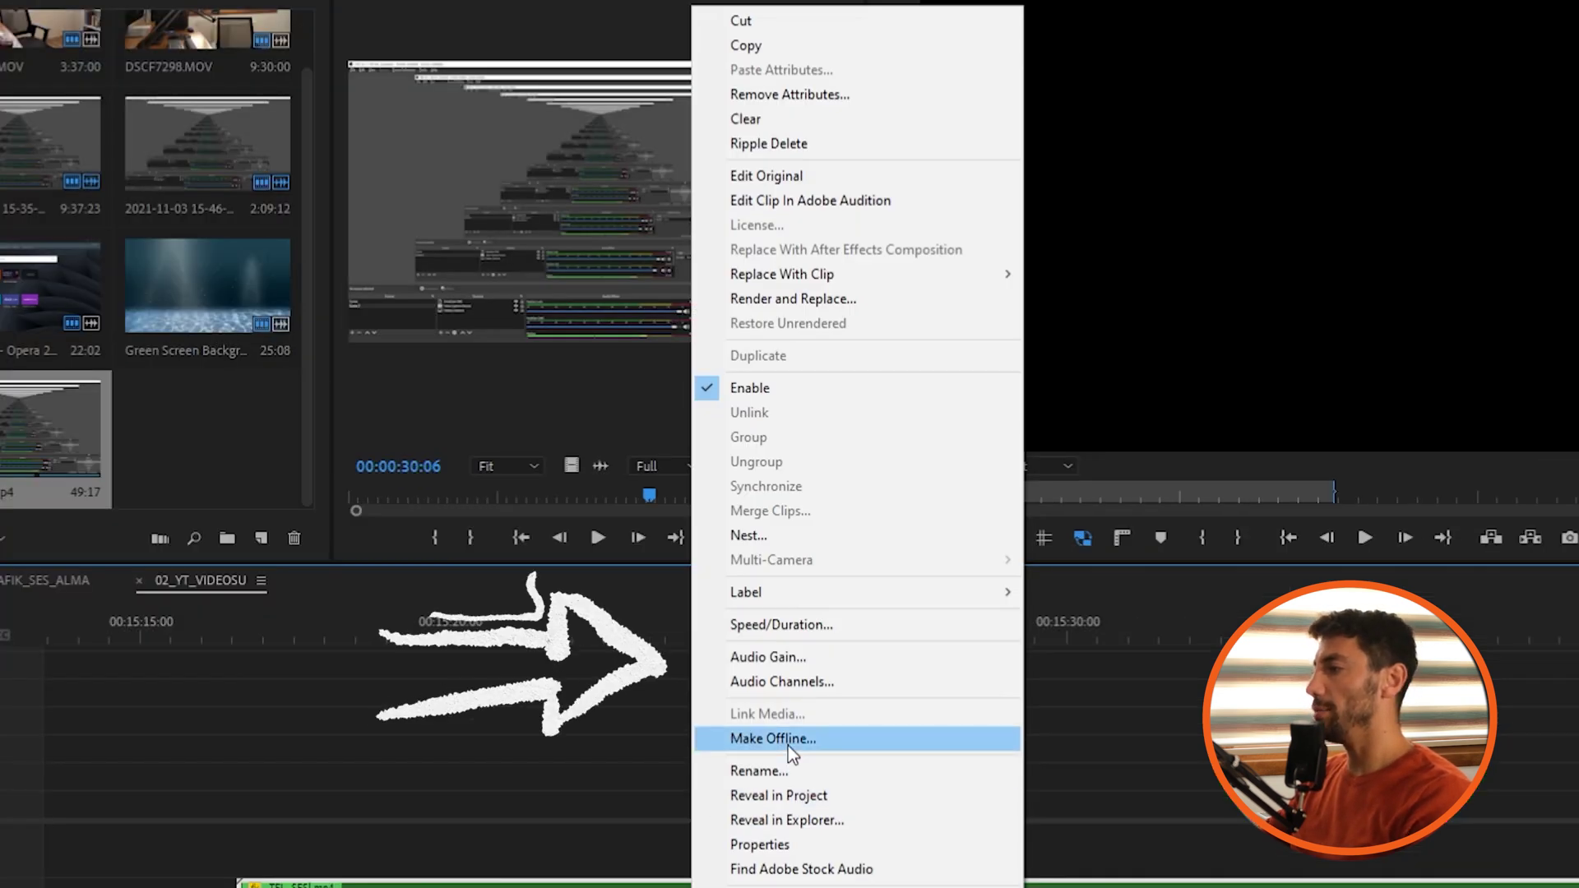
left_click(765, 655)
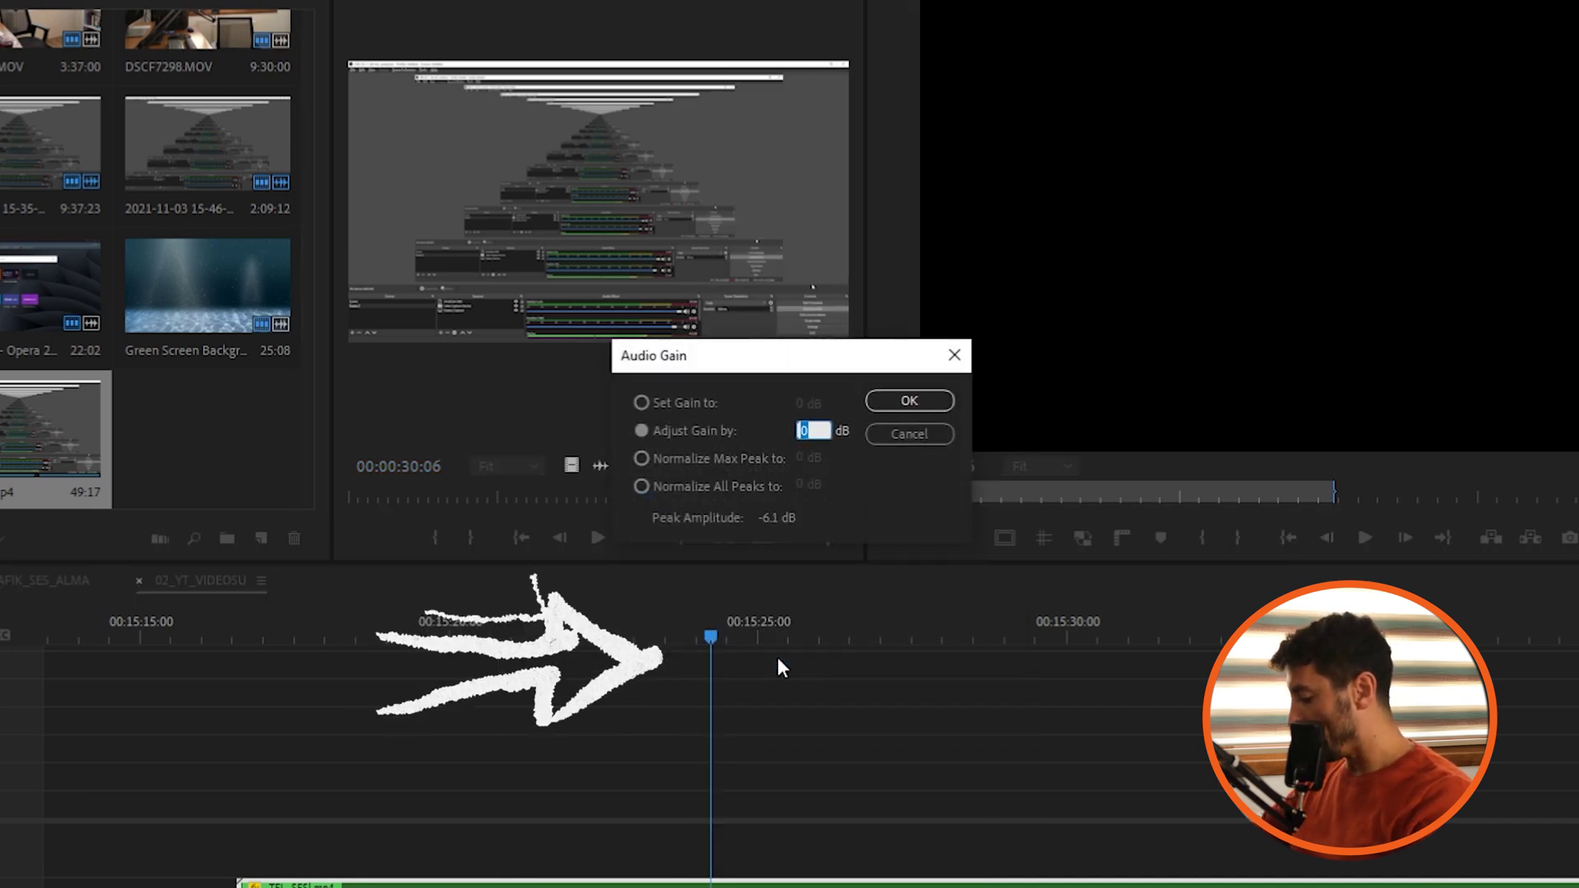
type("10")
key("Return")
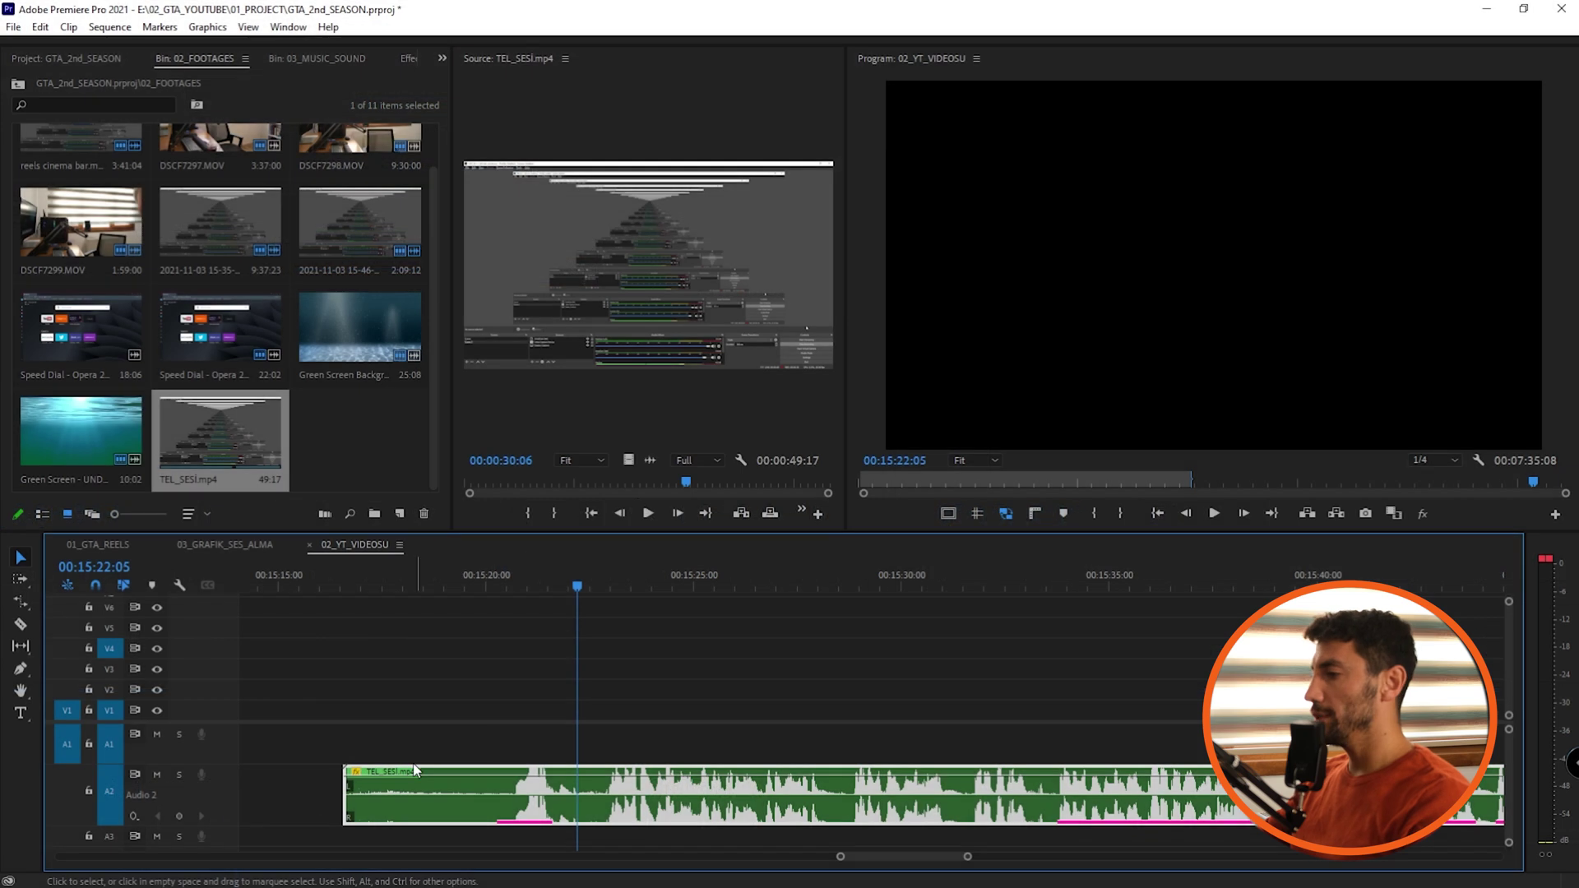
Trim the start of the TEL_SESİ.mp4 audio clip to about 00:15:20, just before the first speech, and listen to the result
left_click_drag(345, 769, 498, 760)
left_click(510, 579)
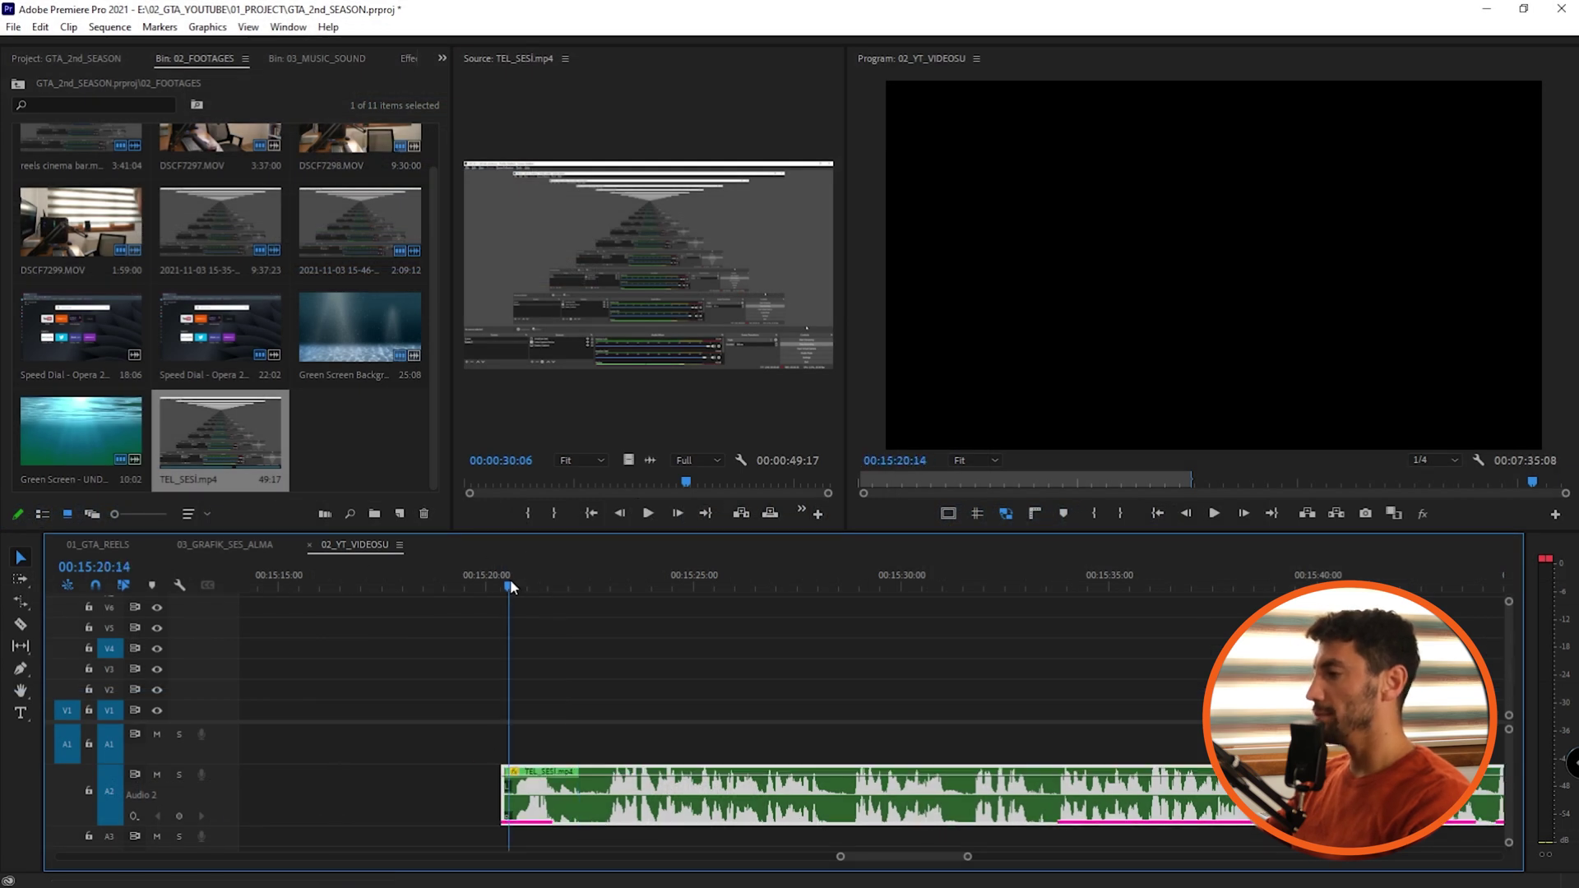
key("space")
key("=")
key("minus")
key("minus")
key("equal")
key("space")
key("minus")
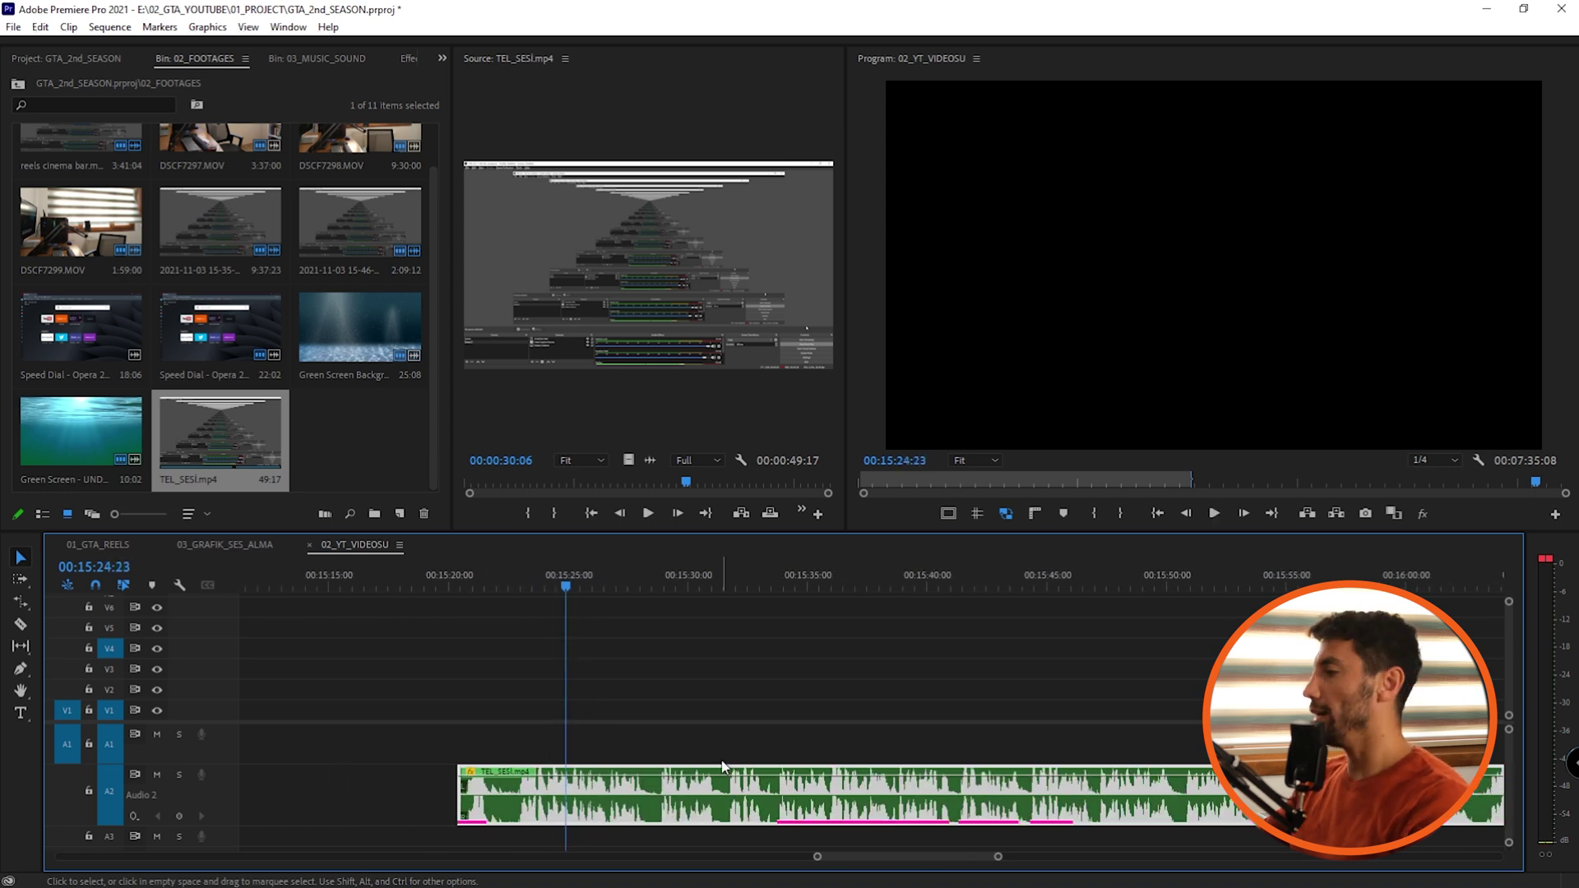
key("minus")
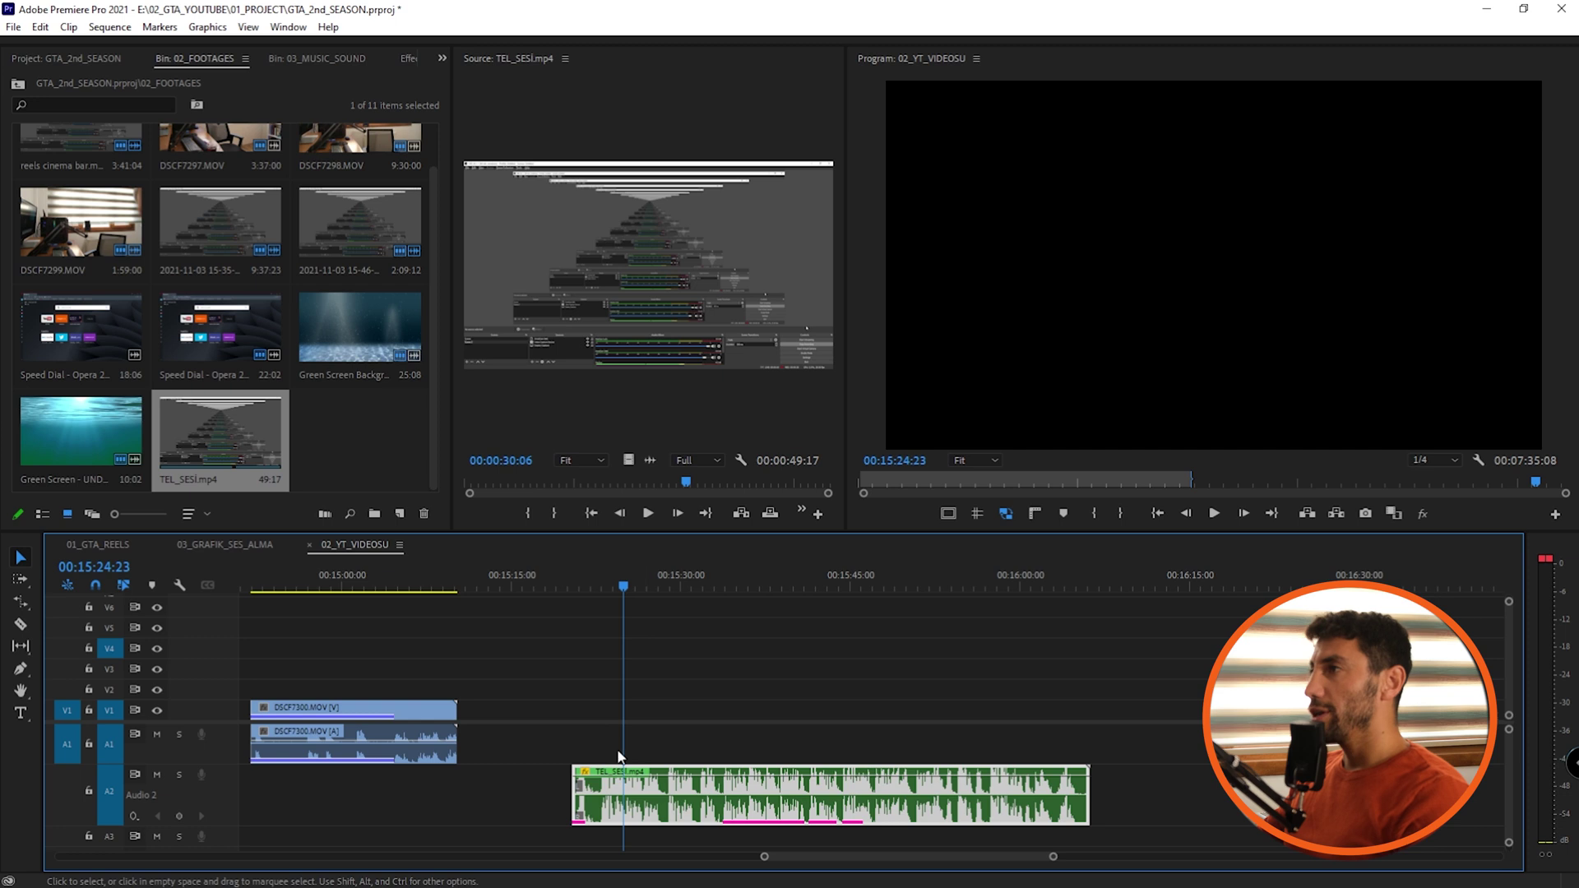
Close the 02_FOOTAGES and 03_MUSIC_SOUND bins so the effects library is shown
left_click(219, 64)
key("ctrl+w")
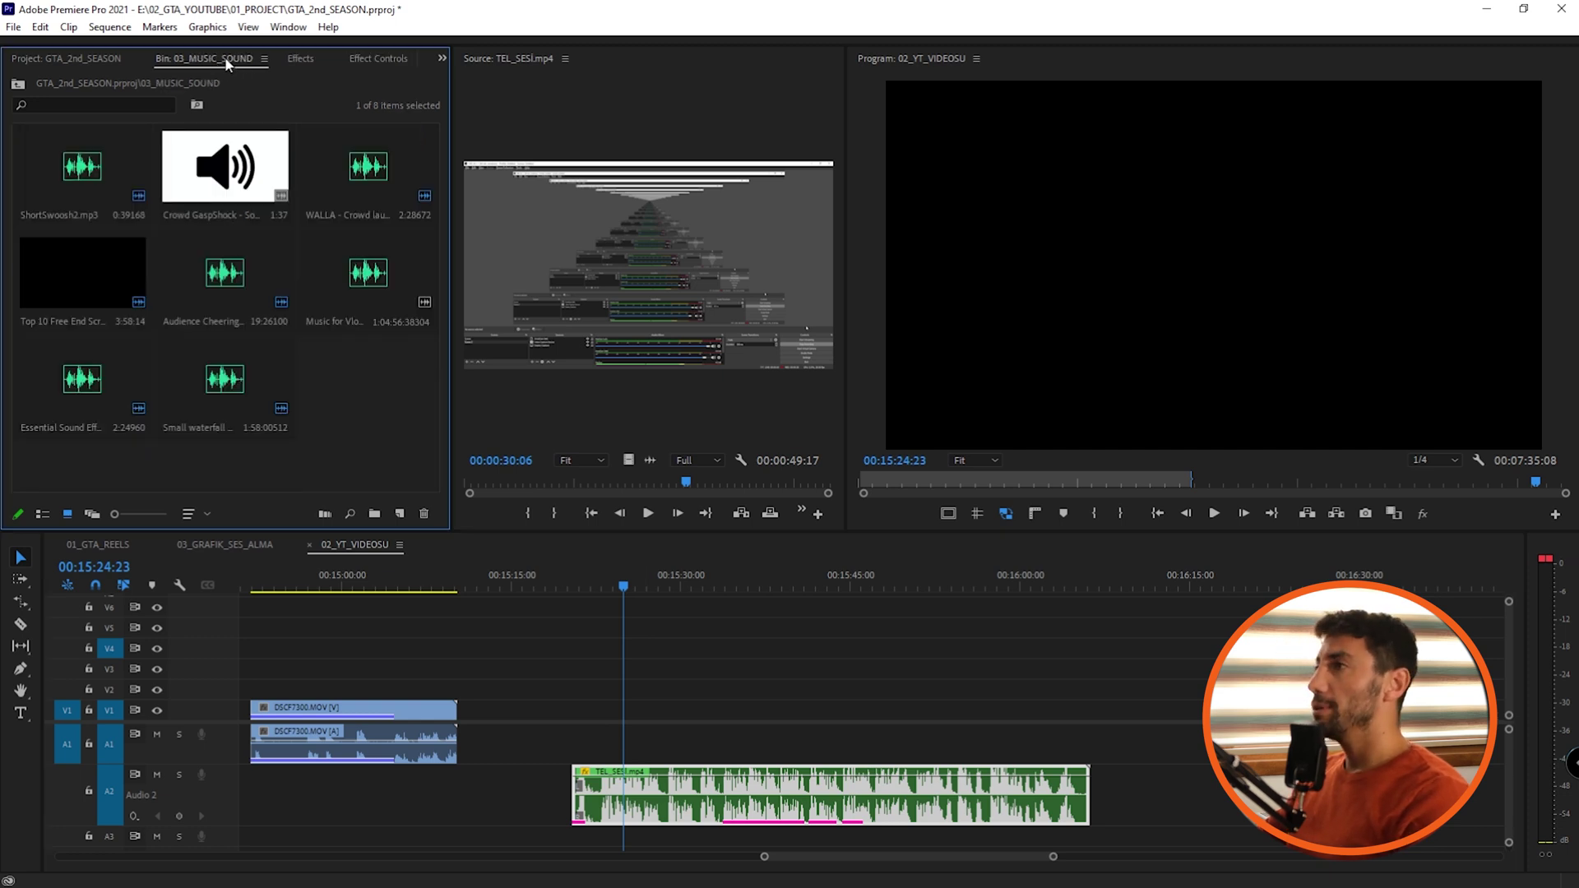
key("ctrl+w")
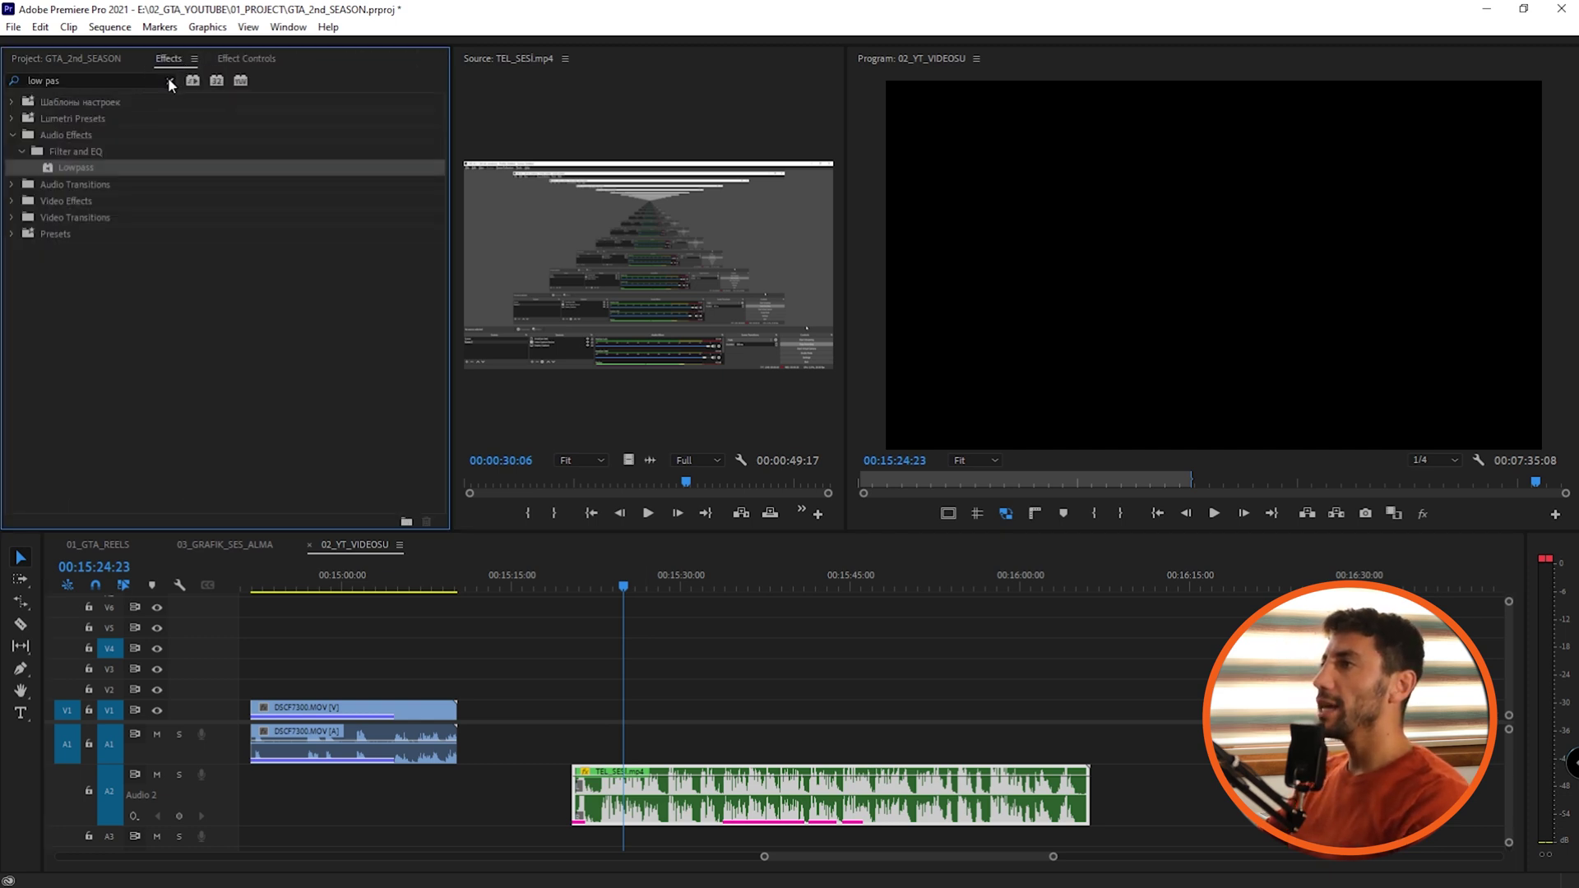
Search the effects for "high pass", apply the Highpass audio effect to the TEL_SESİ.mp4 clip and play it back
left_click(170, 81)
left_click(66, 79)
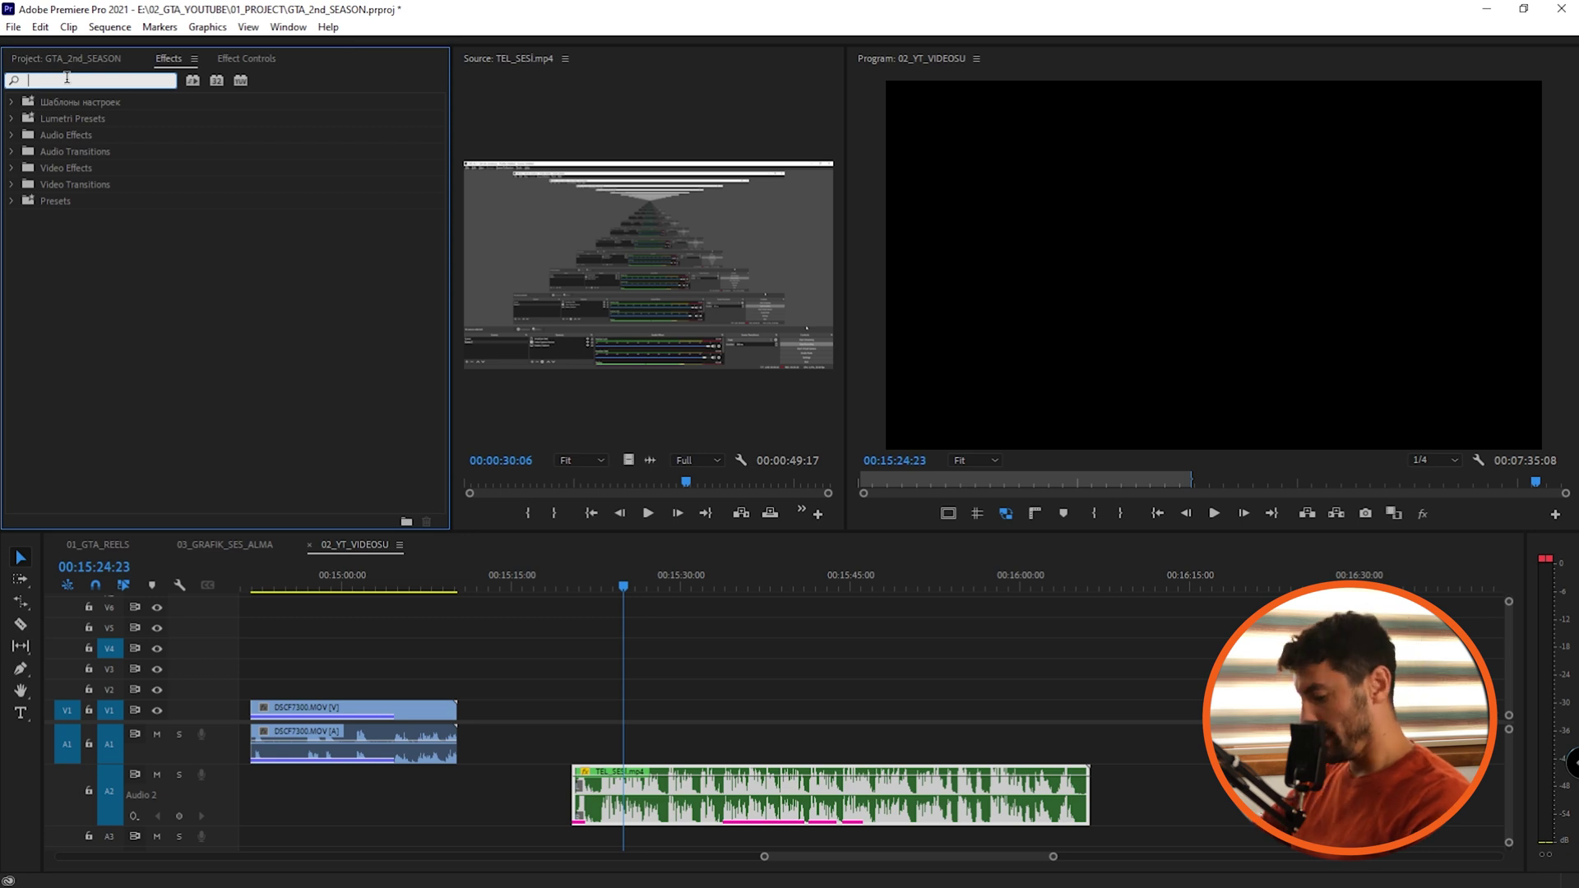
type("hgi")
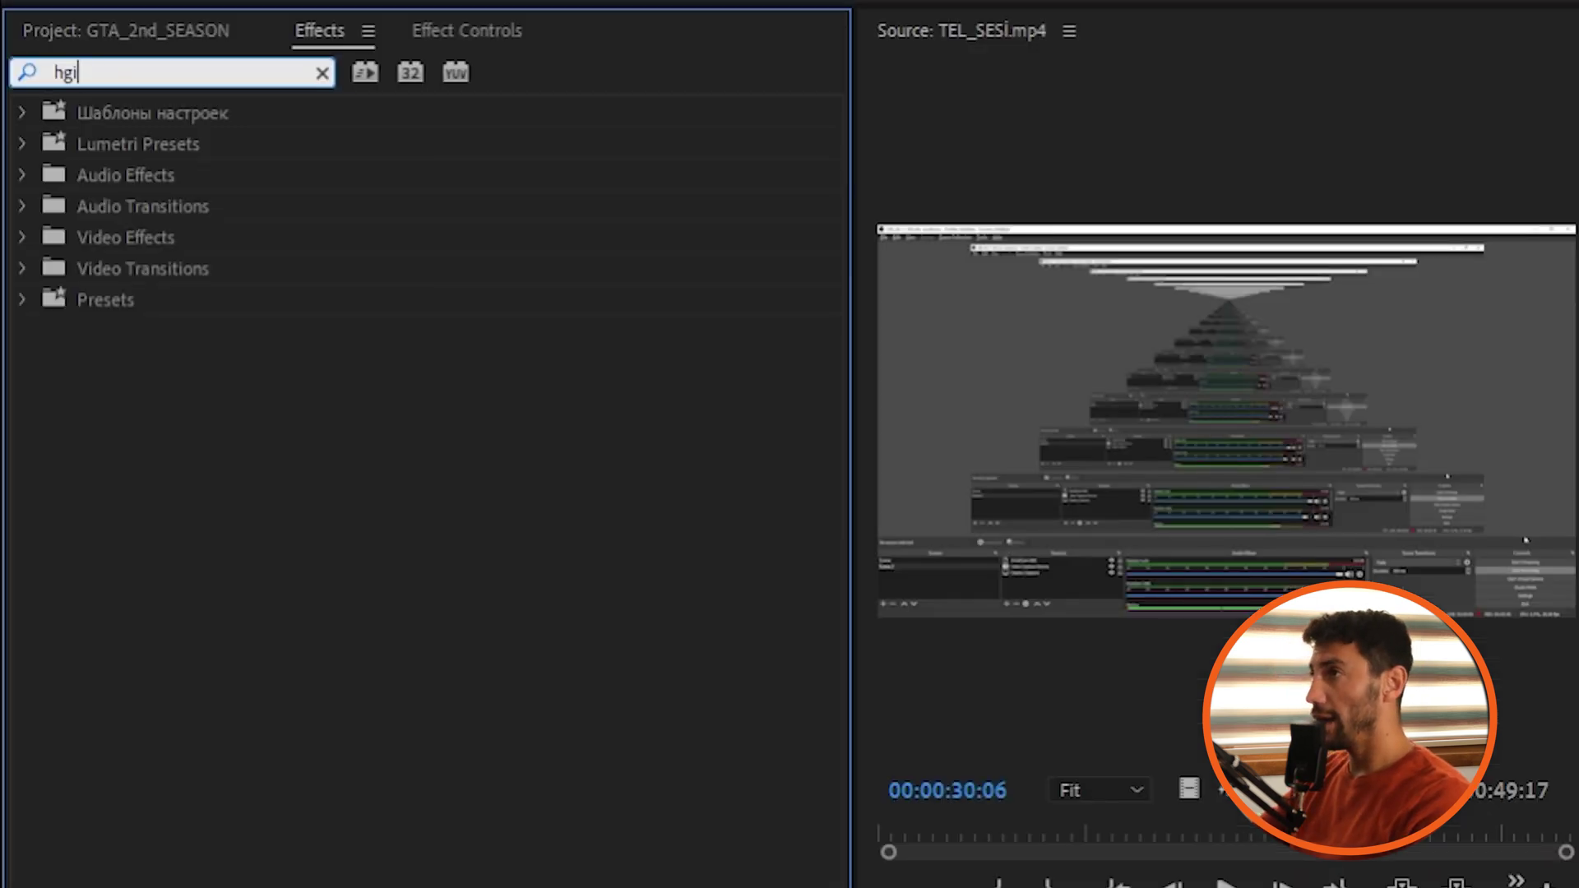
key("BackSpace")
key("BackSpace")
type("igh")
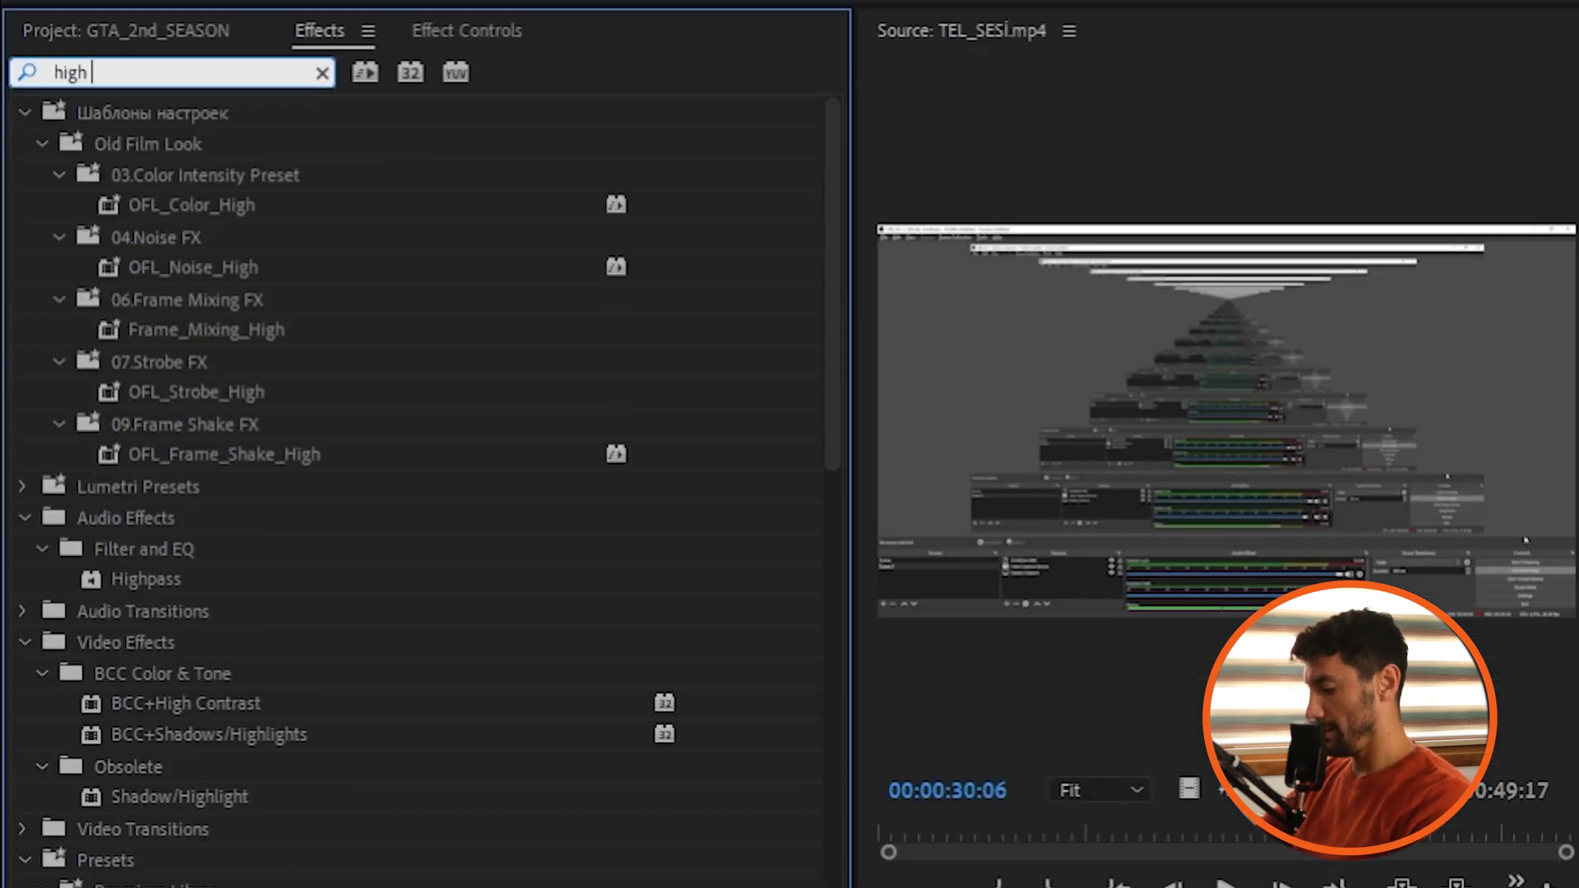
type(" pass")
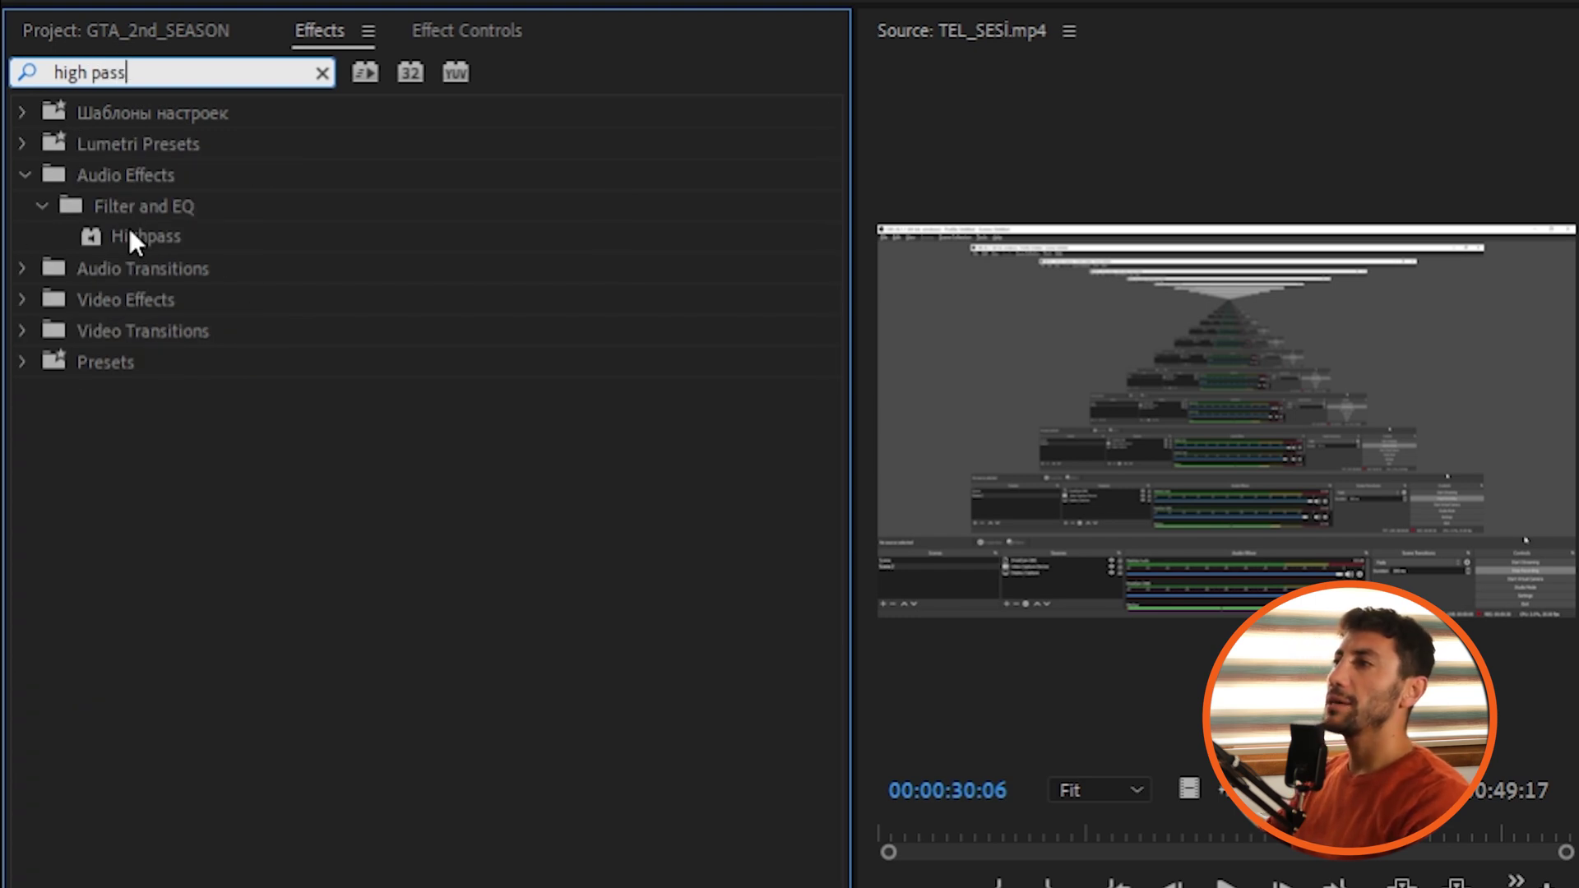
left_click_drag(134, 244, 740, 794)
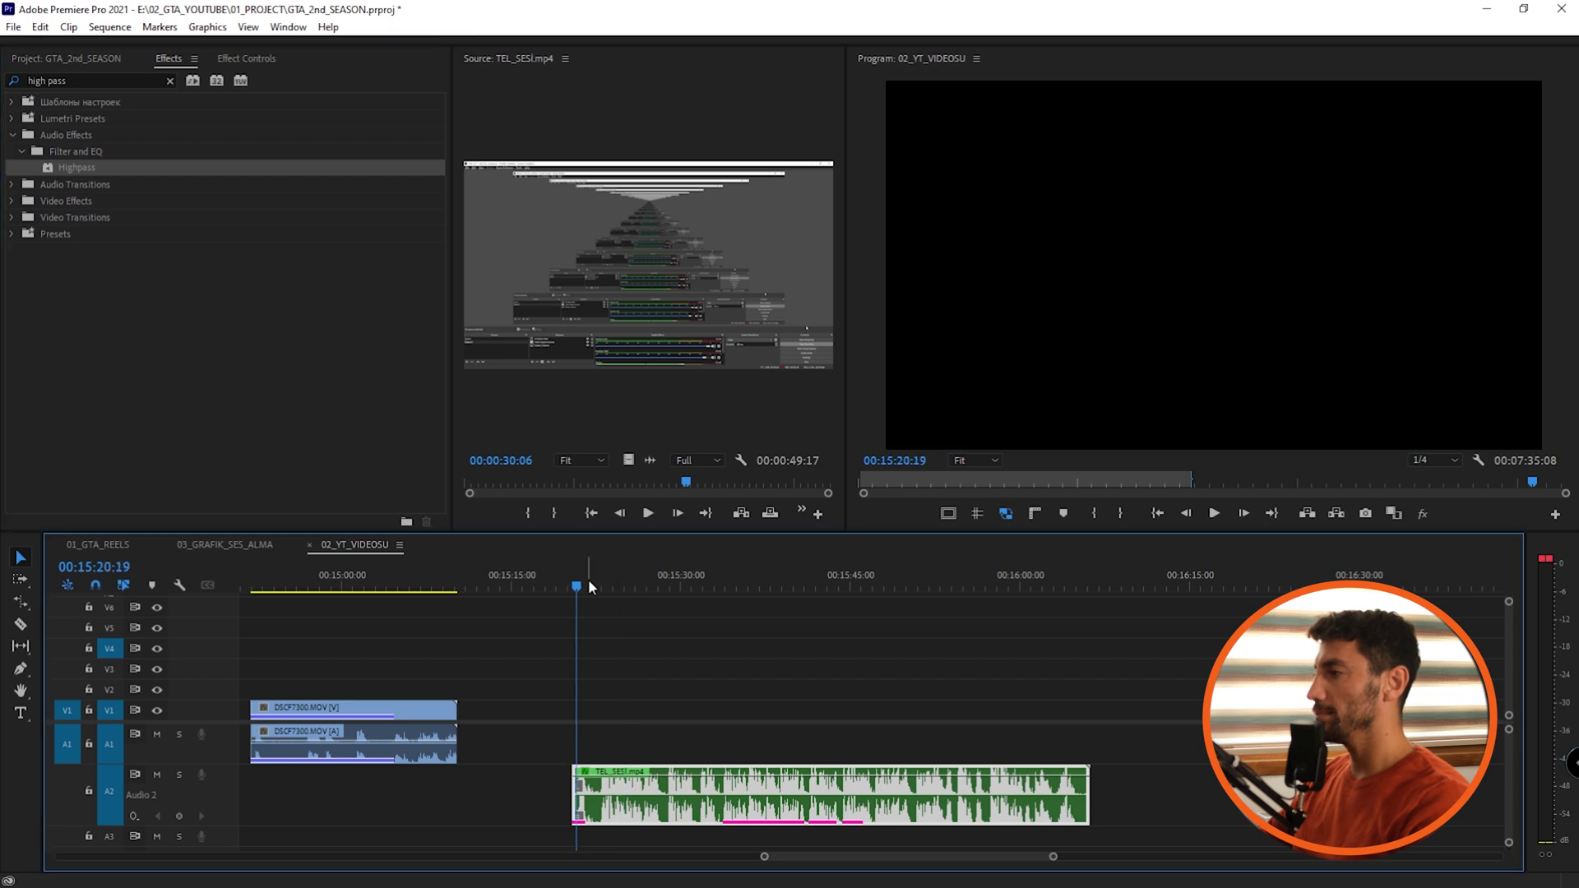
key("space")
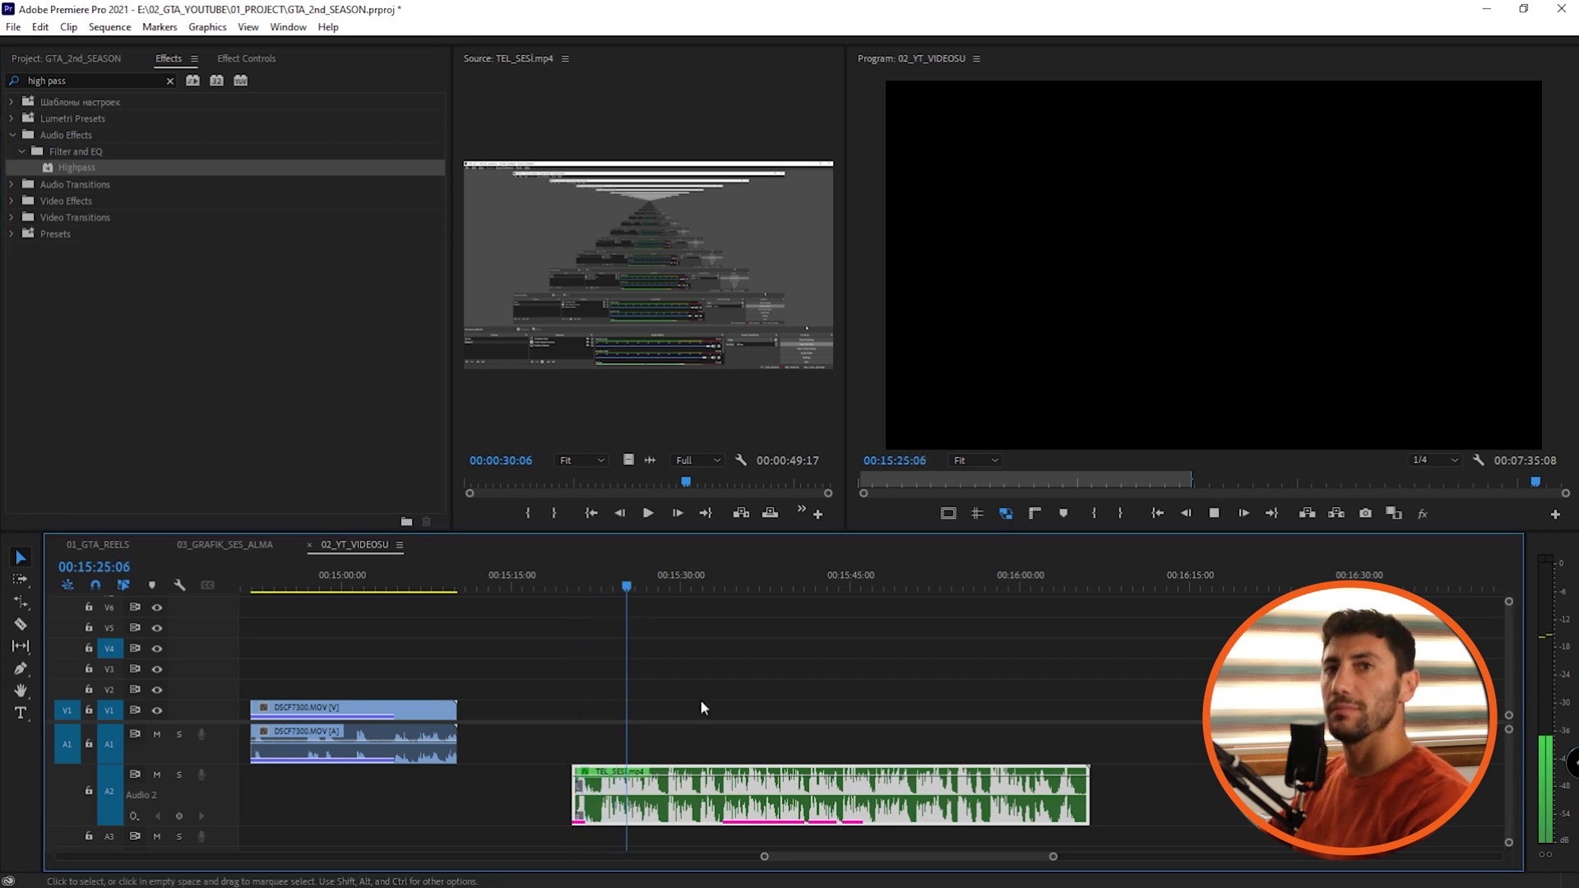
key("space")
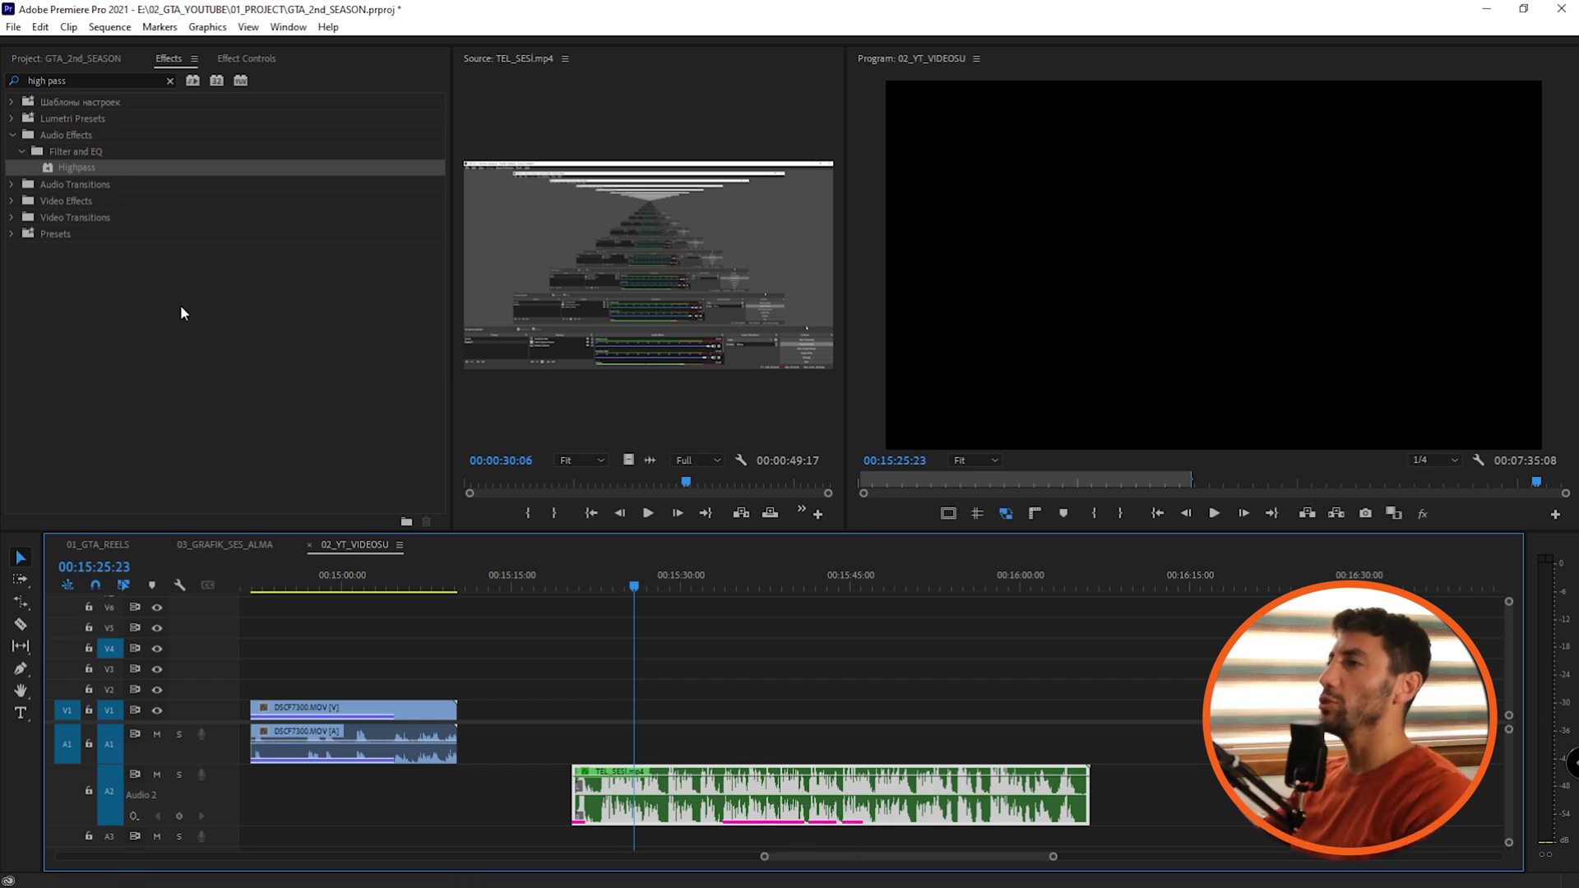
Search the effects for "low pas", apply the Lowpass audio effect to the TEL_SESİ.mp4 clip and play it from the start
left_click(108, 78)
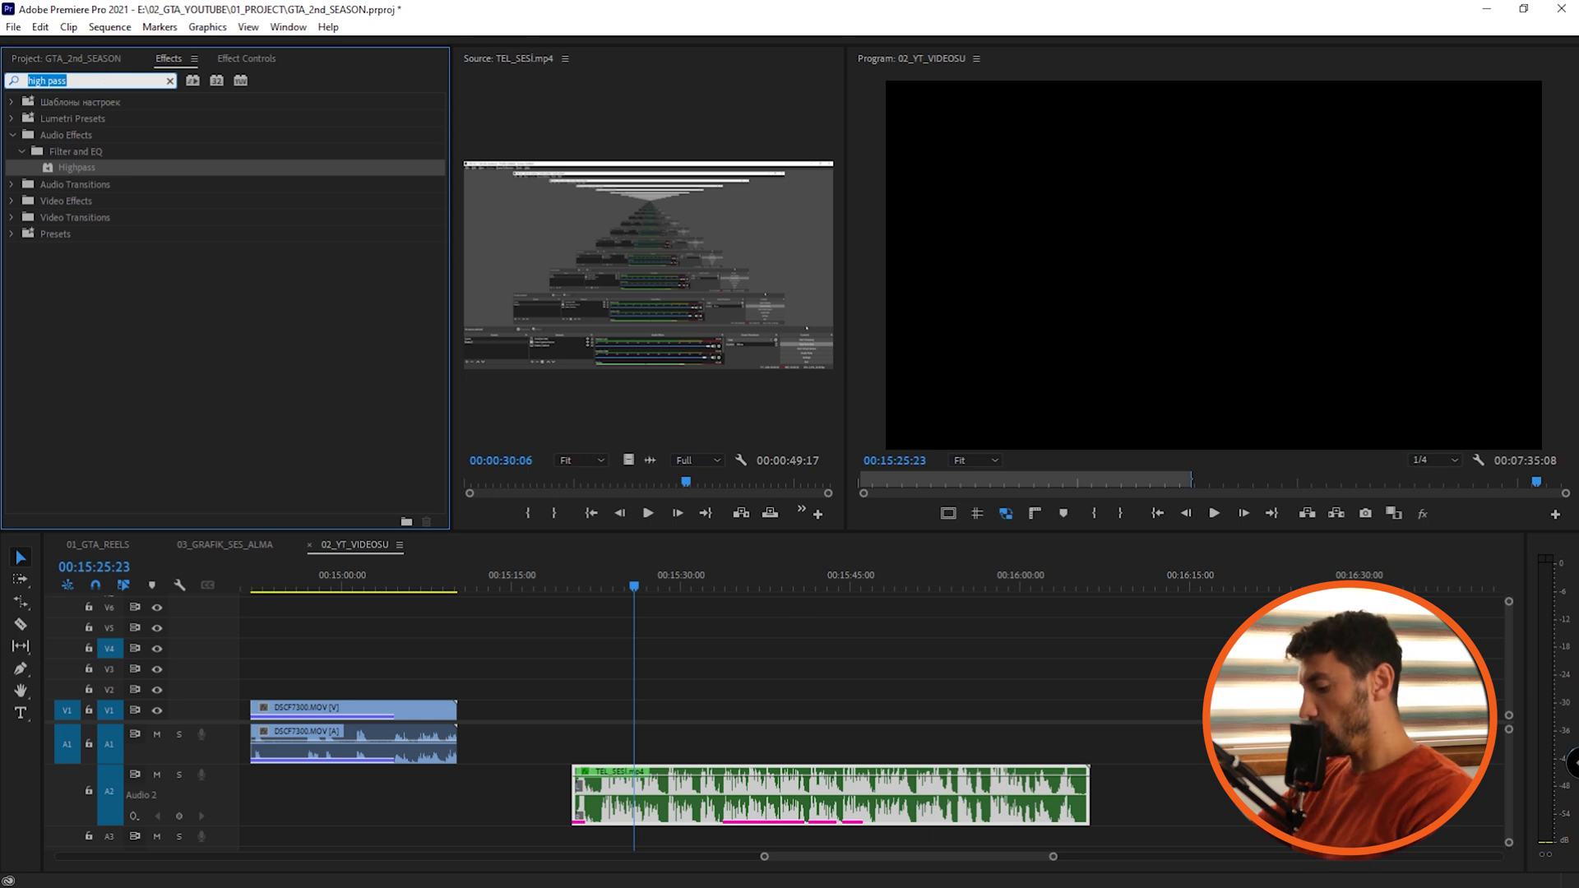
type("low pas")
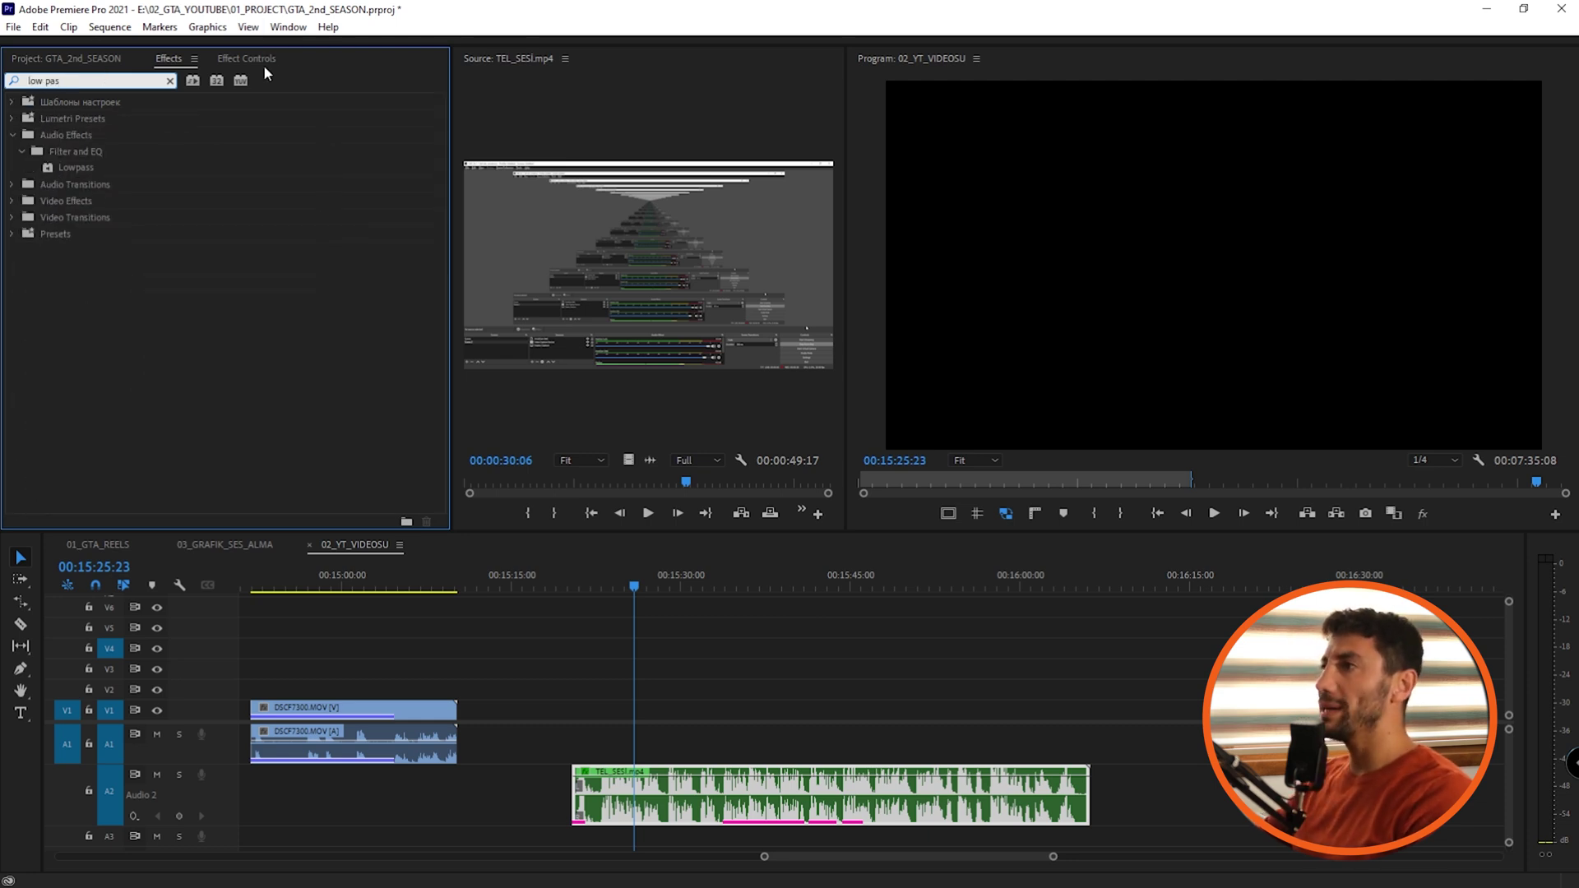
left_click_drag(71, 164, 662, 814)
left_click(574, 579)
key("space")
key("equal")
key("equal")
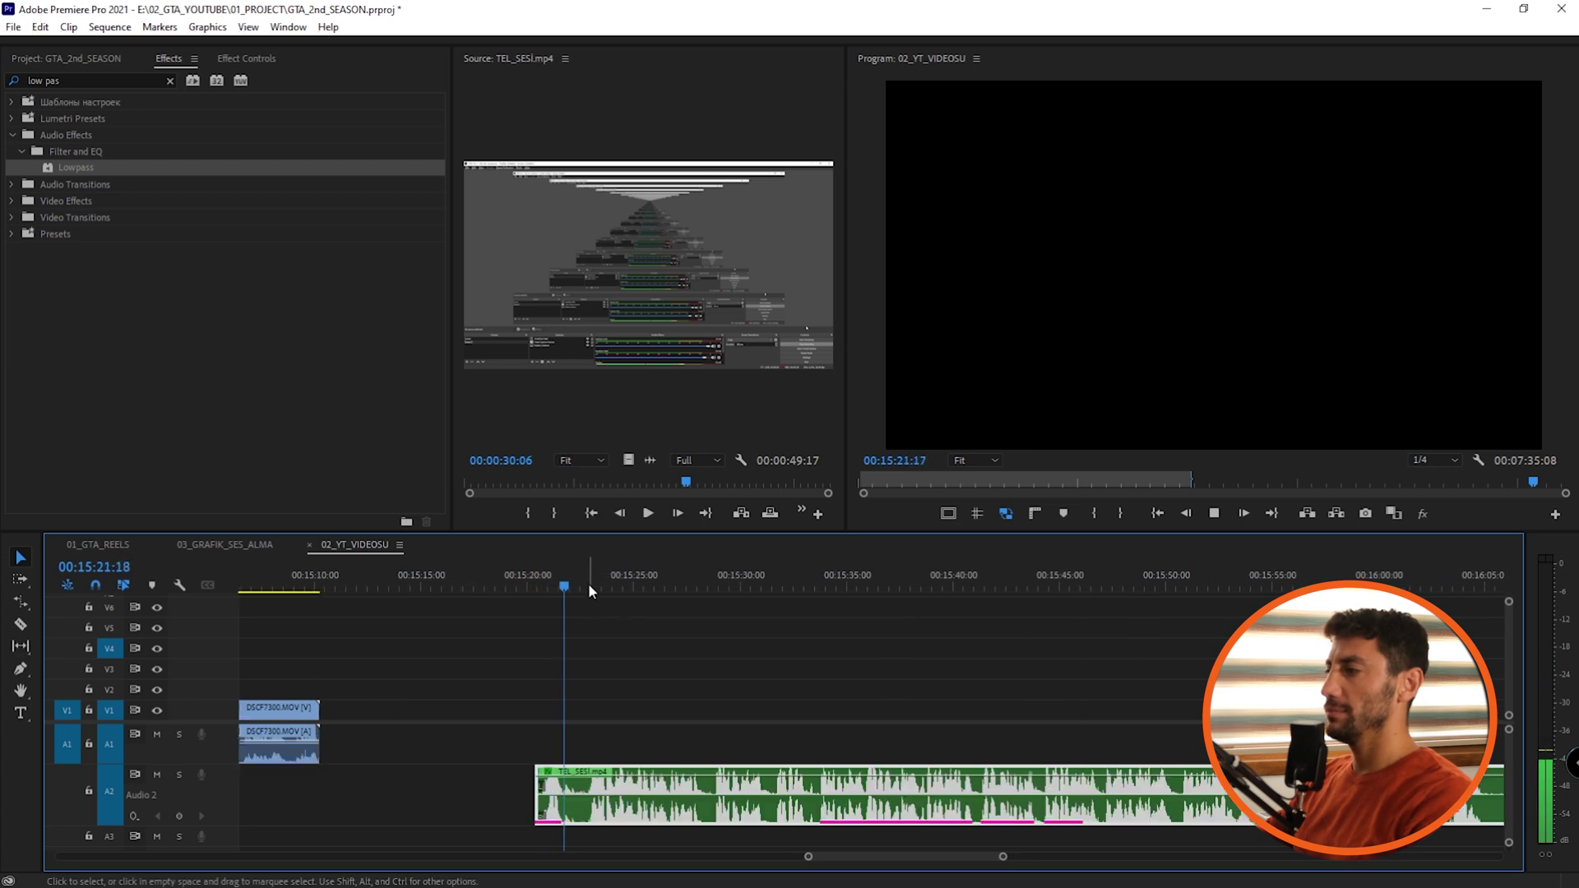
key("minus")
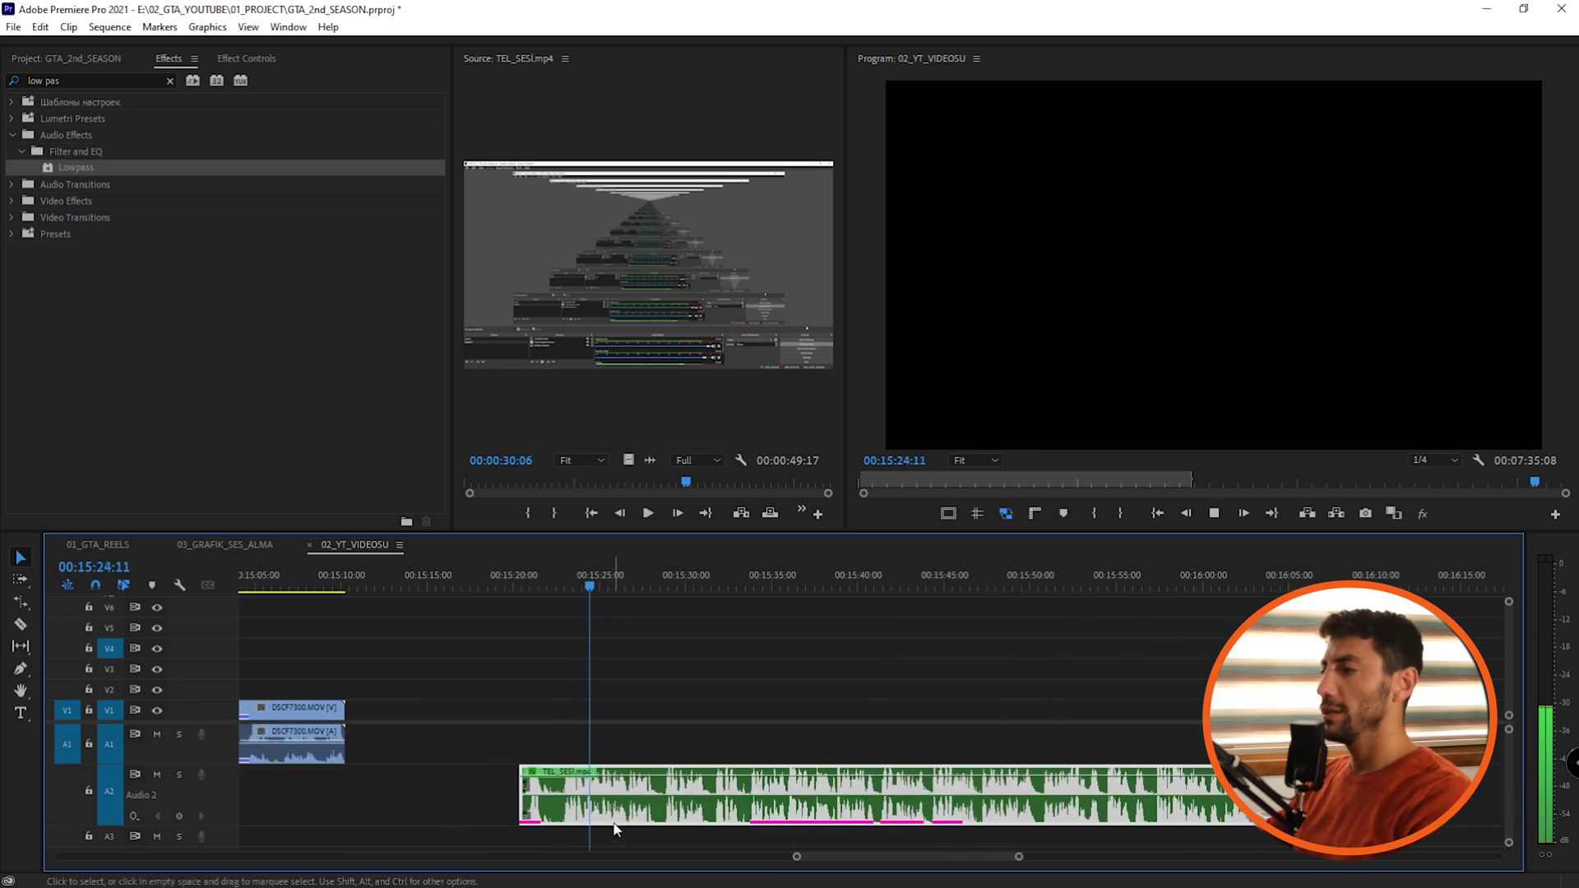
key("space")
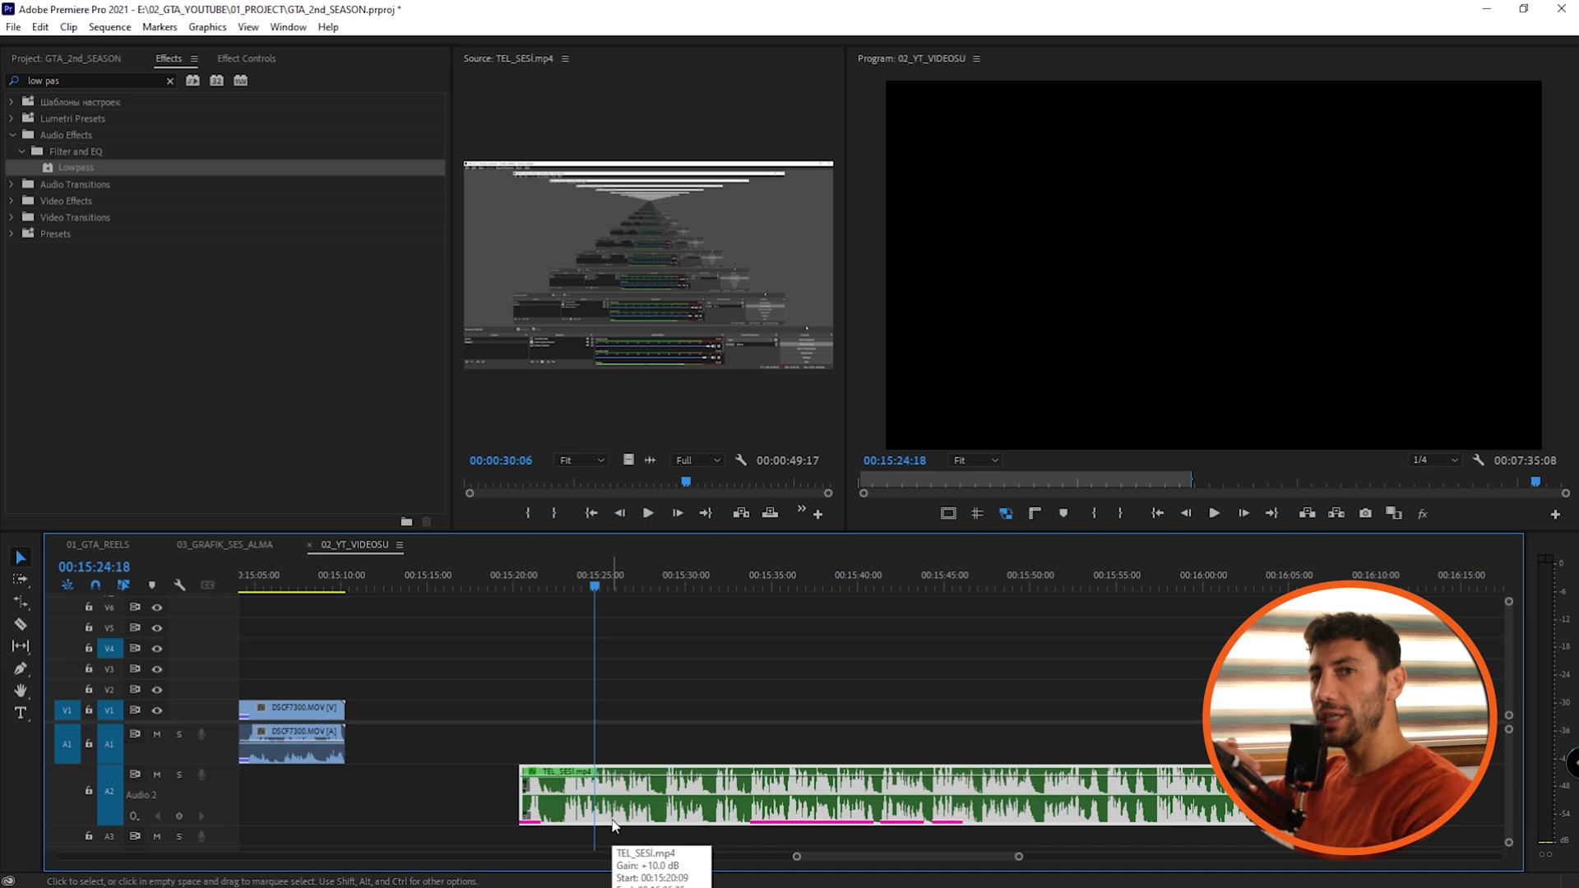
Raise the audio gain of the filtered TEL_SESİ.mp4 clip further and play it back
right_click(613, 825)
left_click(712, 598)
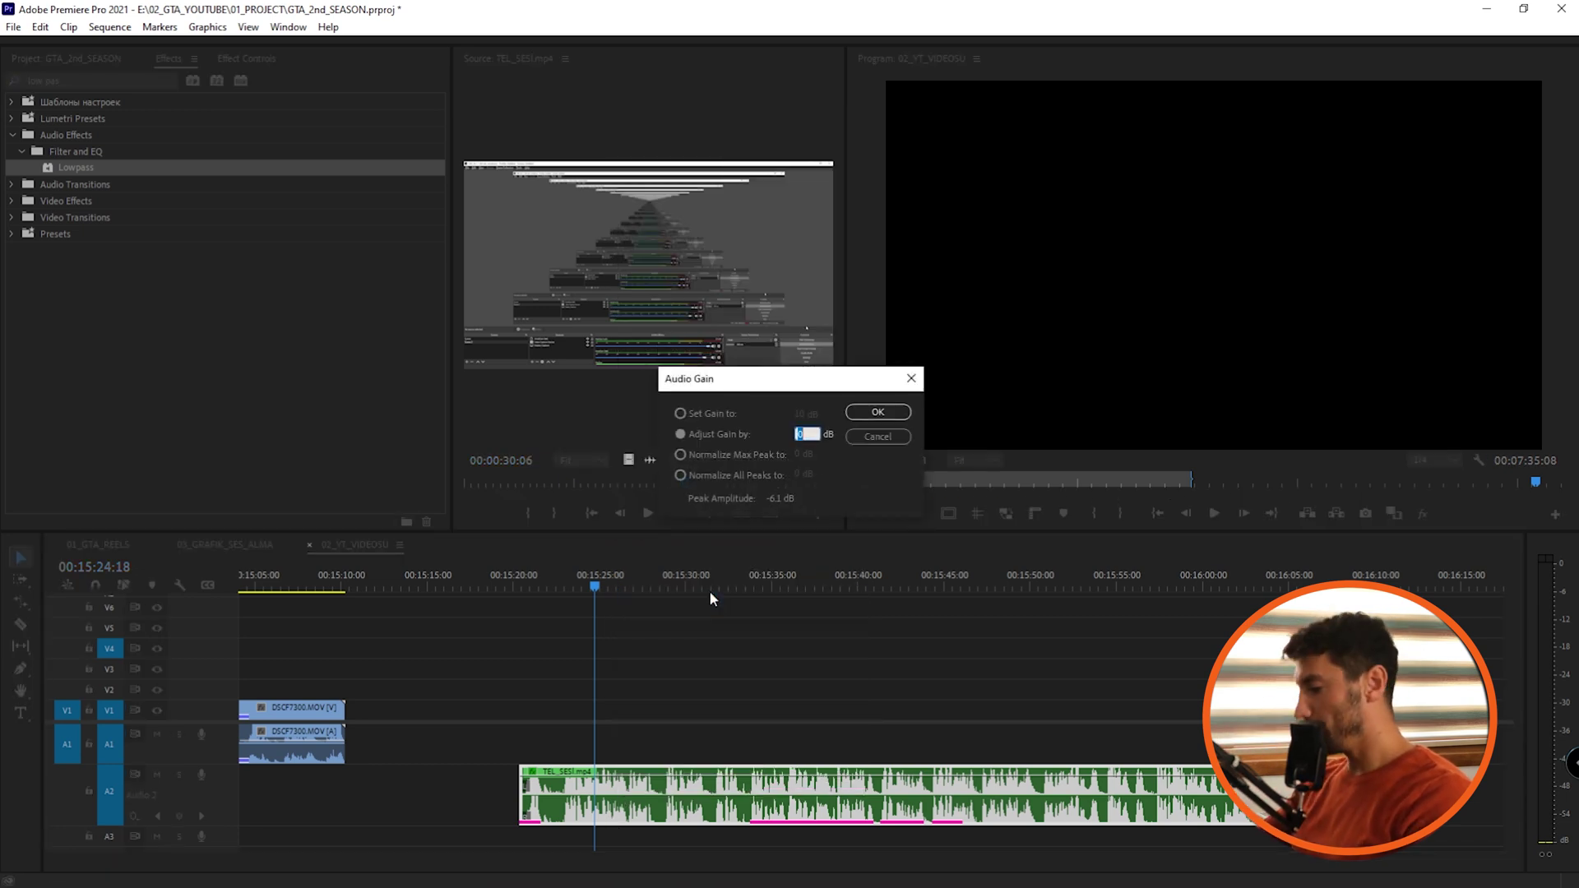
key("Return")
key("space")
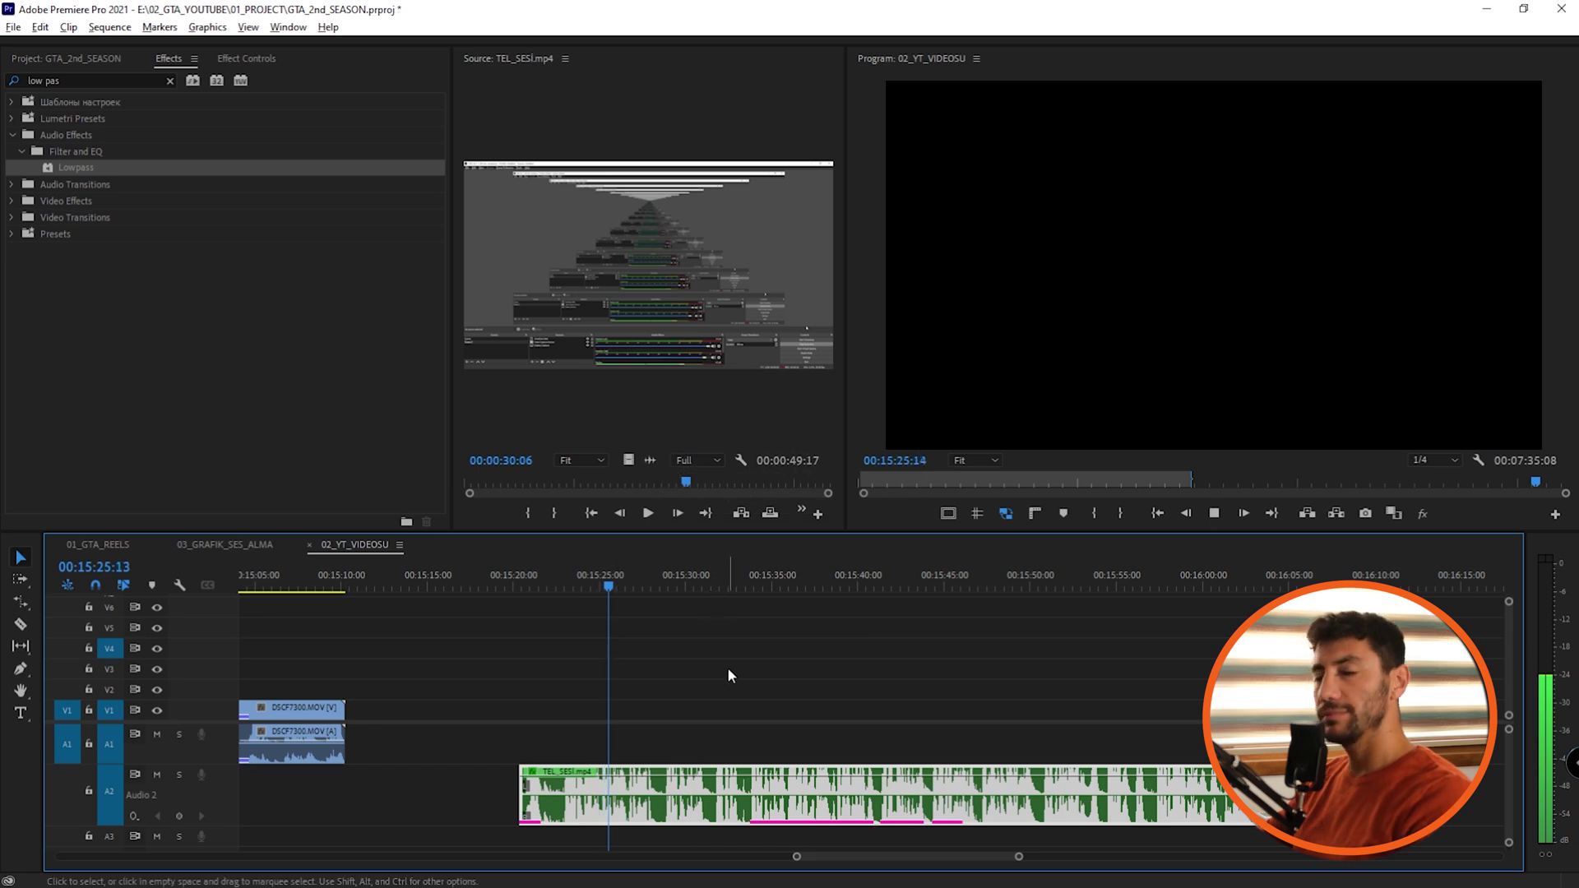
scroll(727, 668, "up", 2)
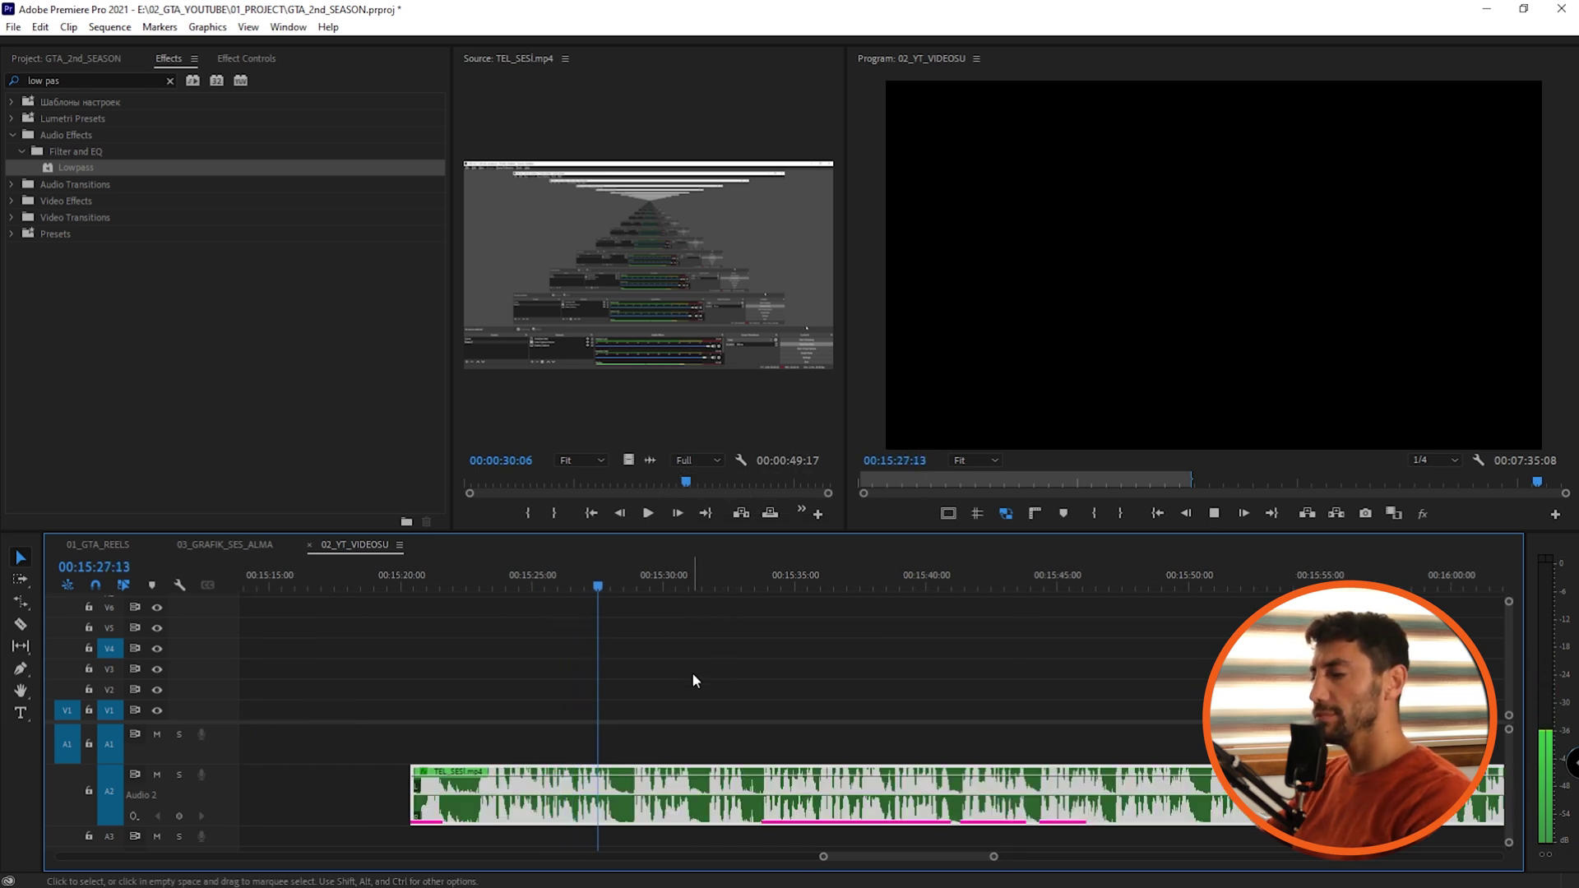
Show the effect settings of the filtered TEL_SESİ.mp4 clip and play the clip from near its start
key("space")
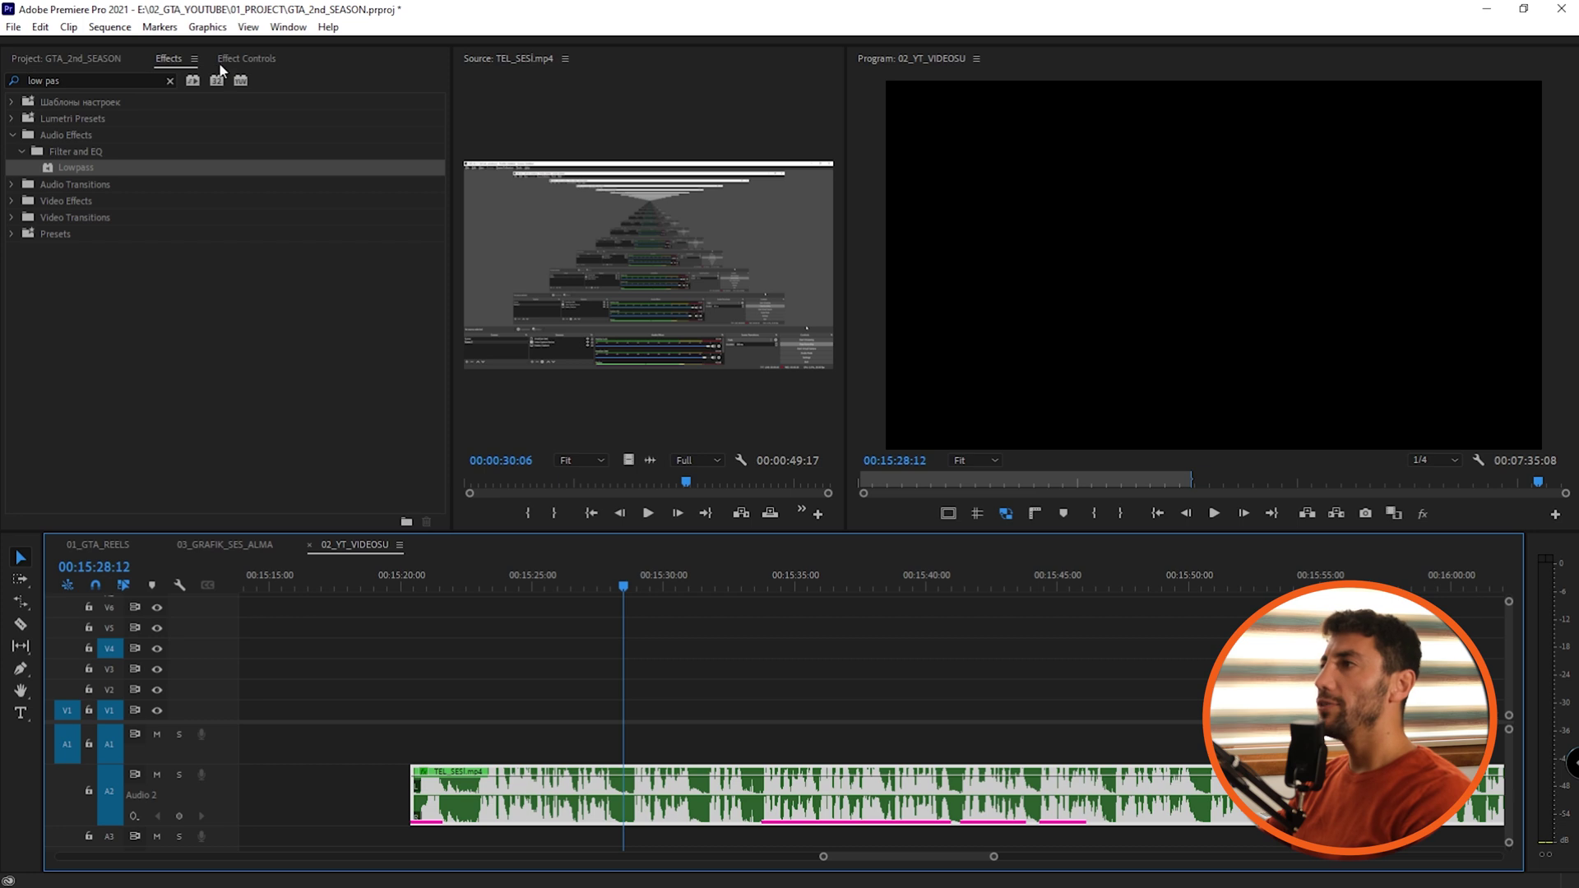
left_click(241, 60)
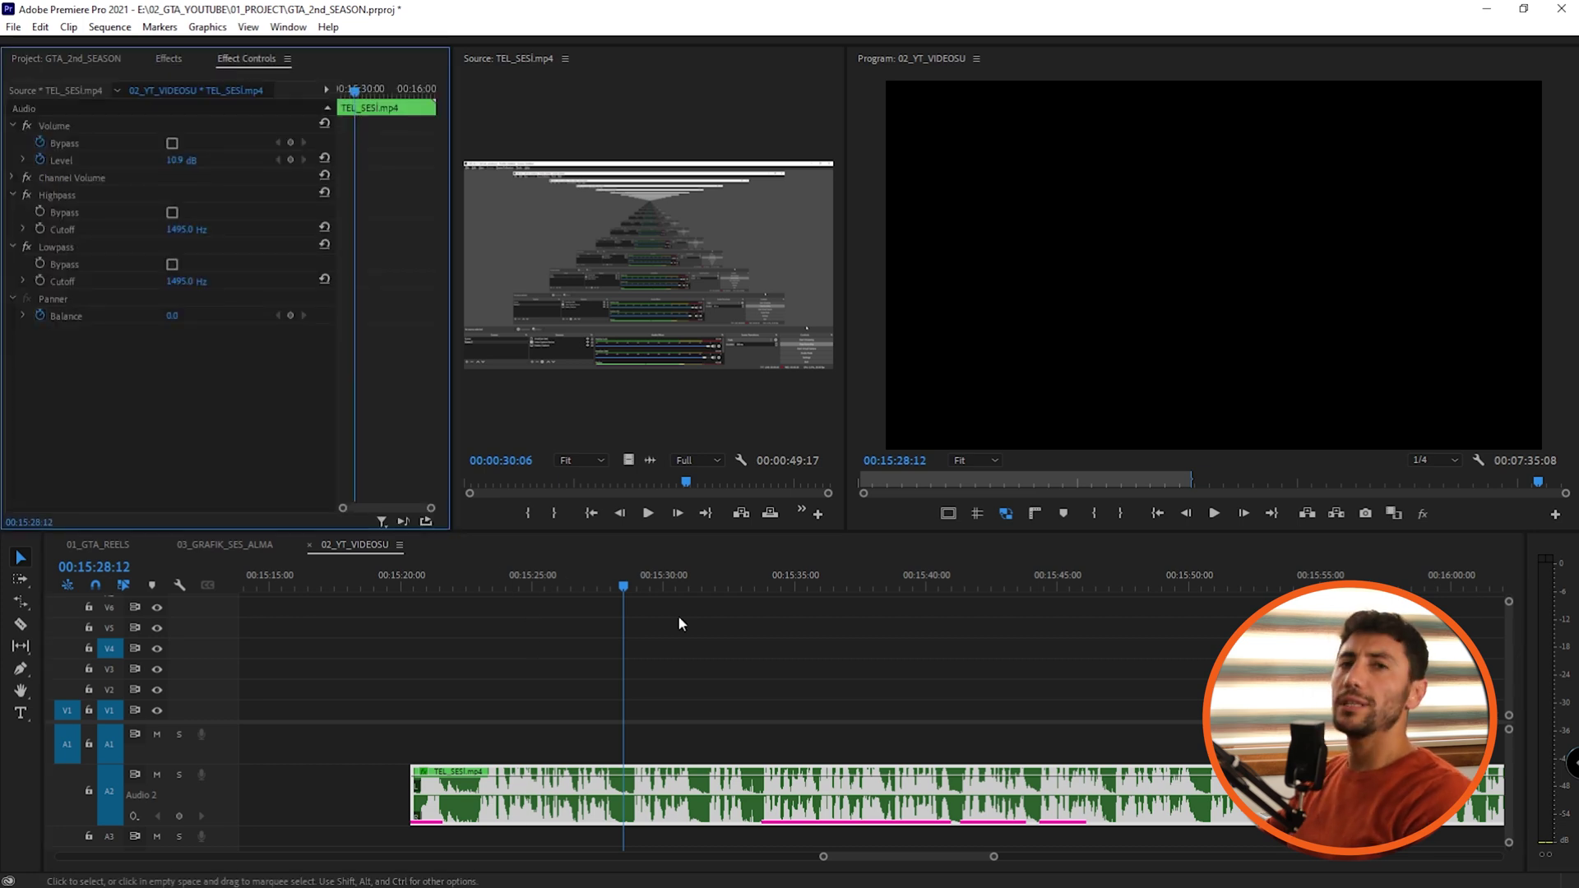
left_click(475, 582)
key("space")
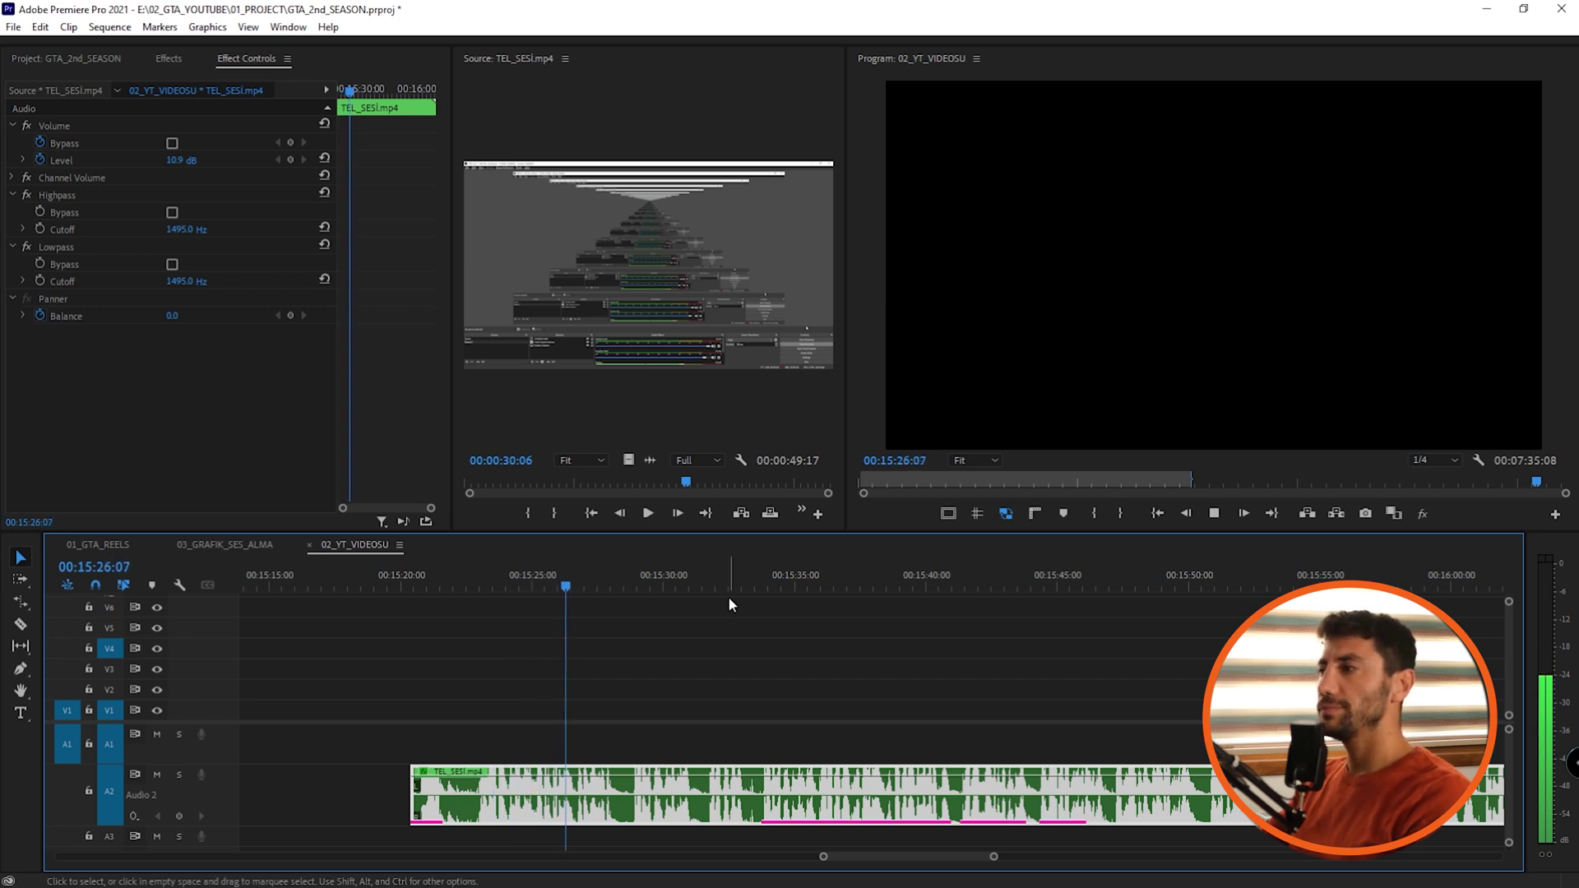
key("space")
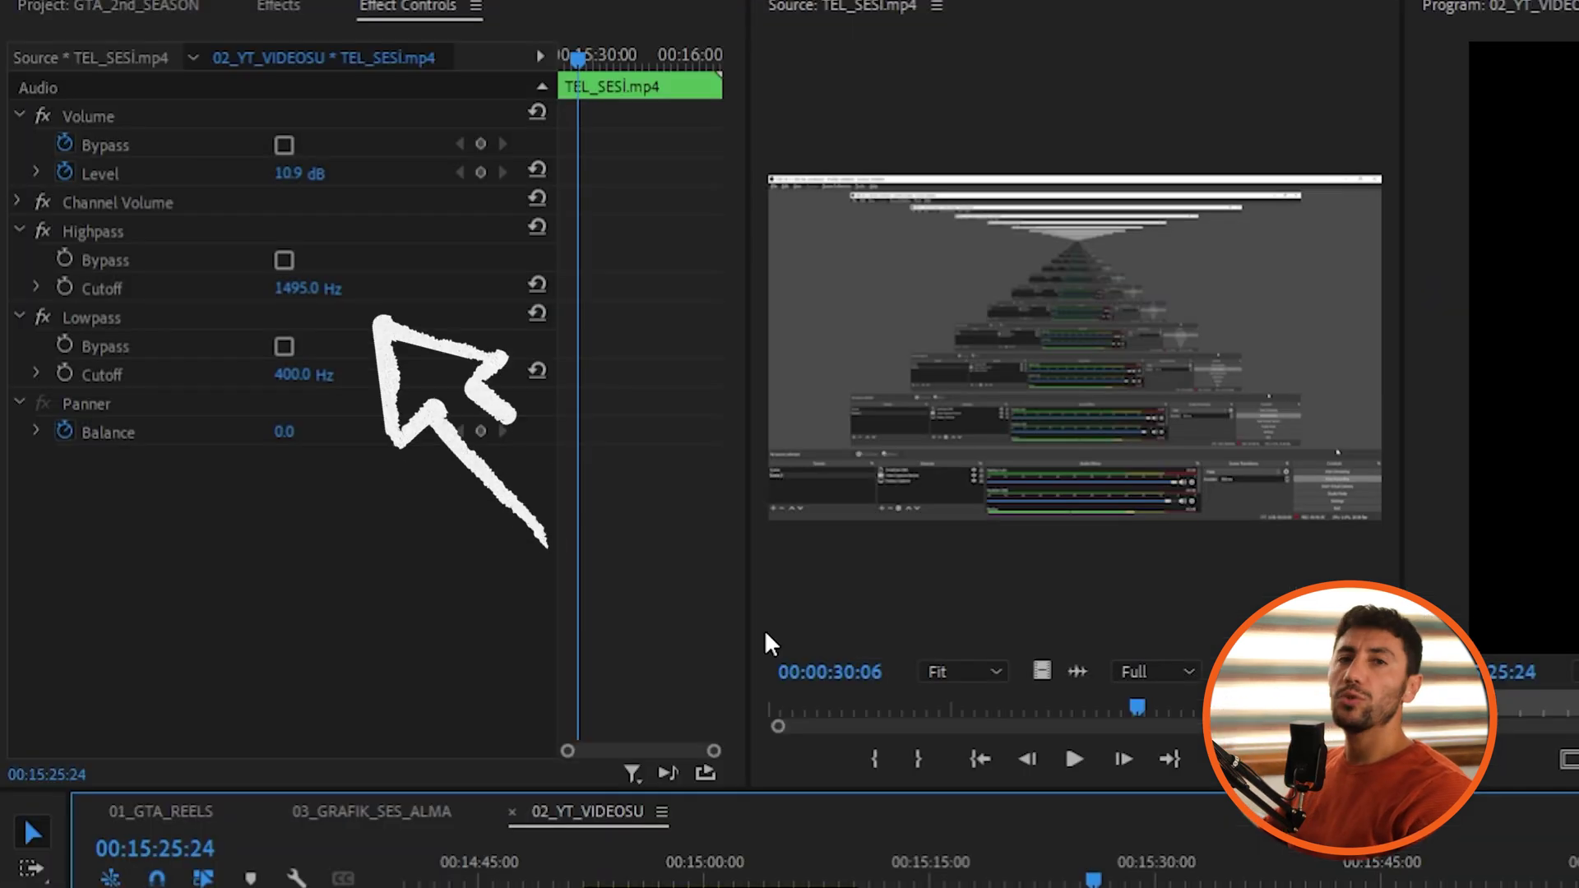
Set the TEL_SESİ.mp4 clip's Highpass cutoff to 700 Hz and its Lowpass cutoff to 4000 Hz
left_click(292, 288)
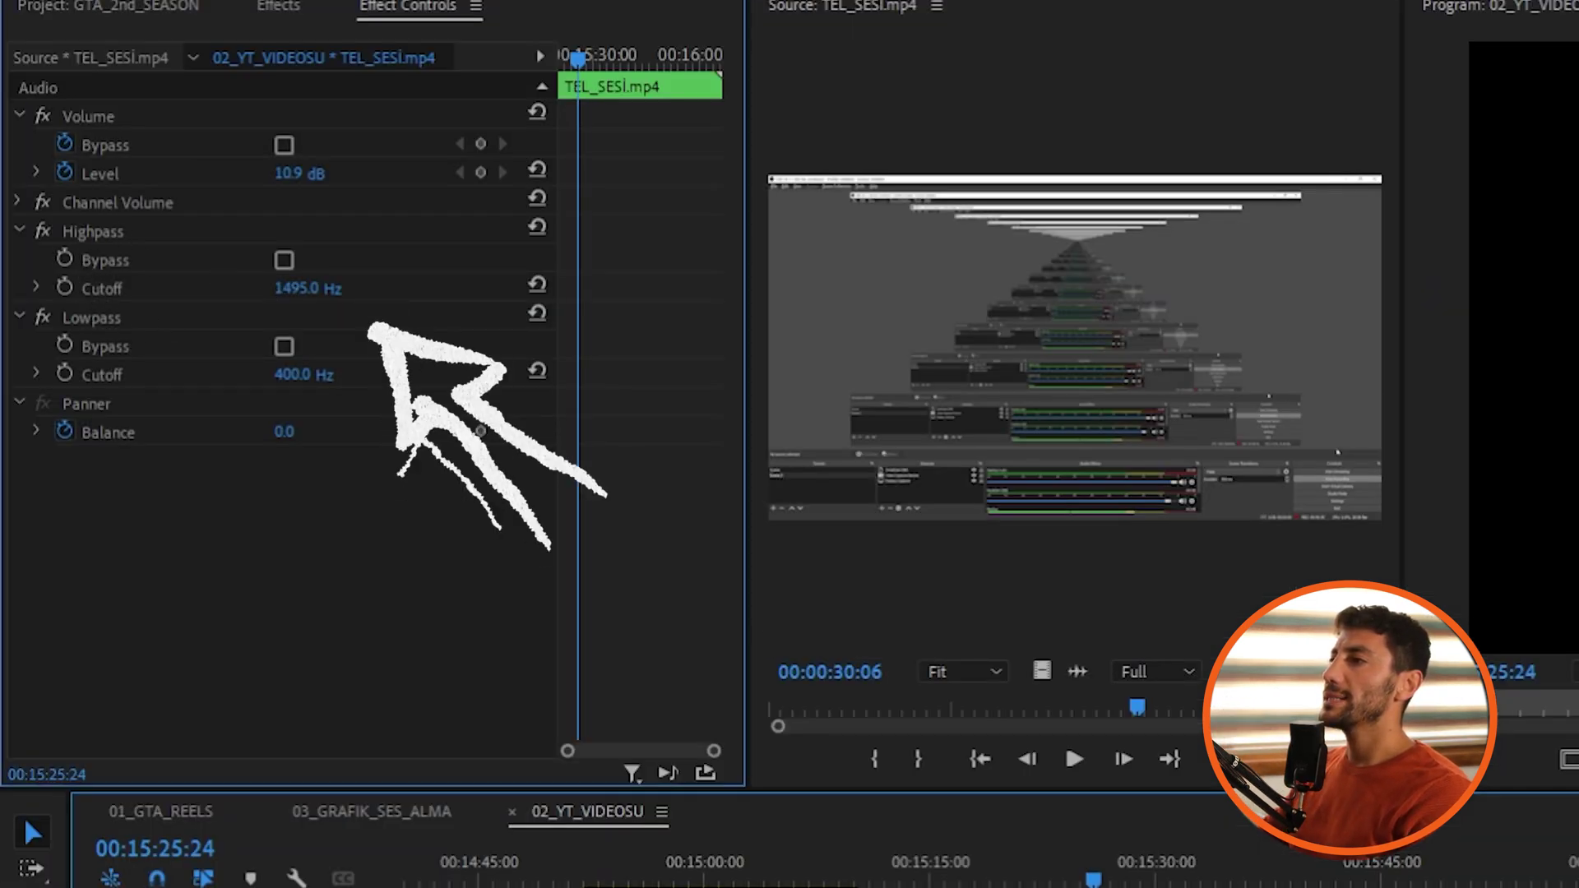
type("700")
key("Return")
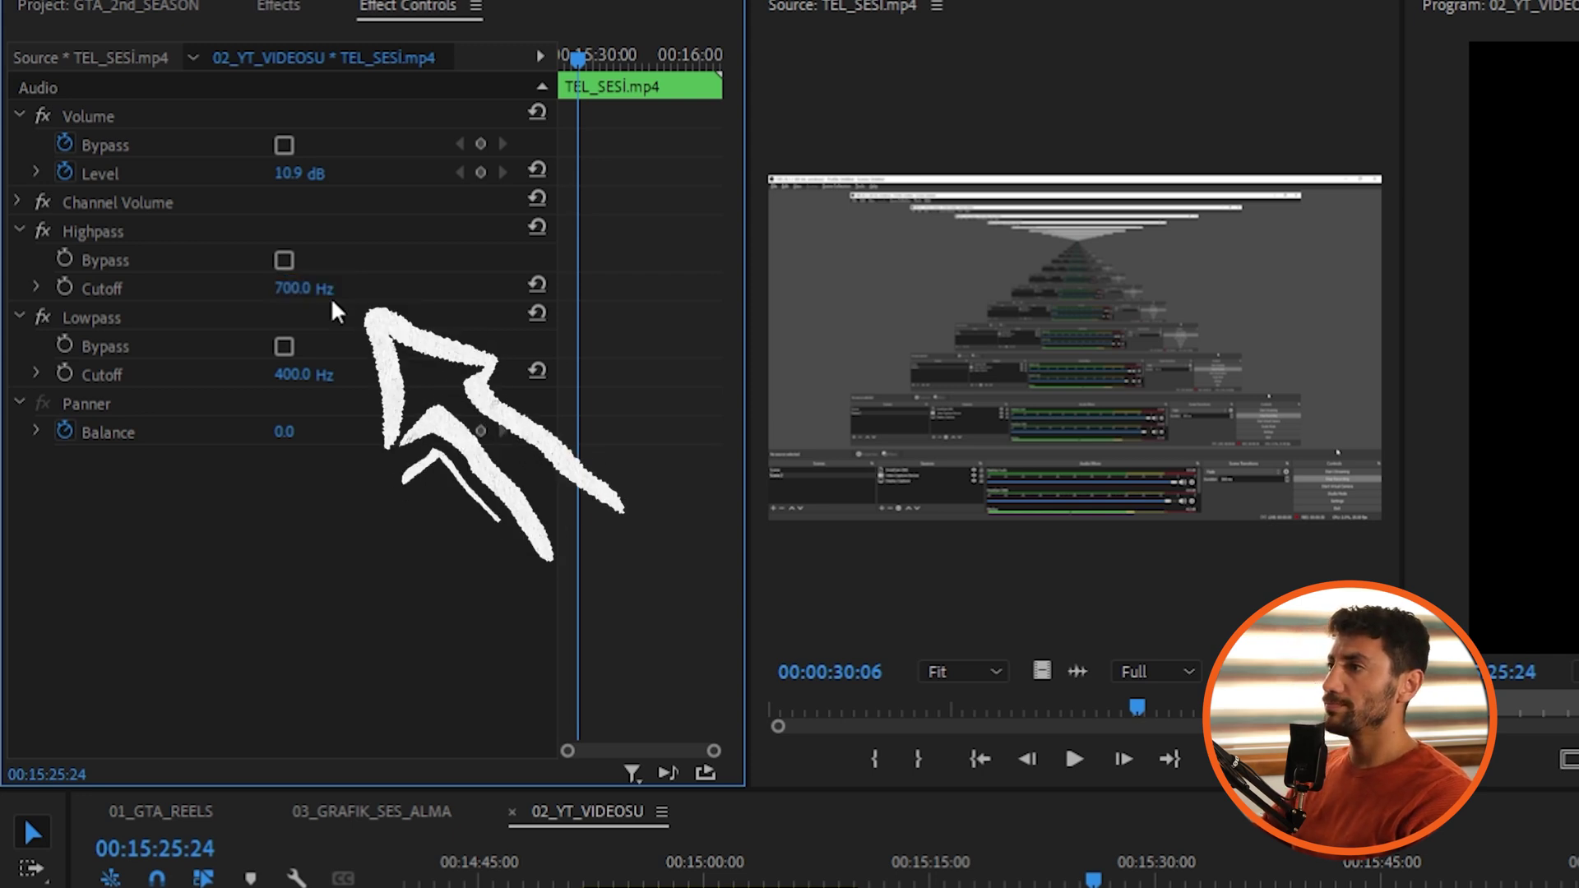
left_click(301, 374)
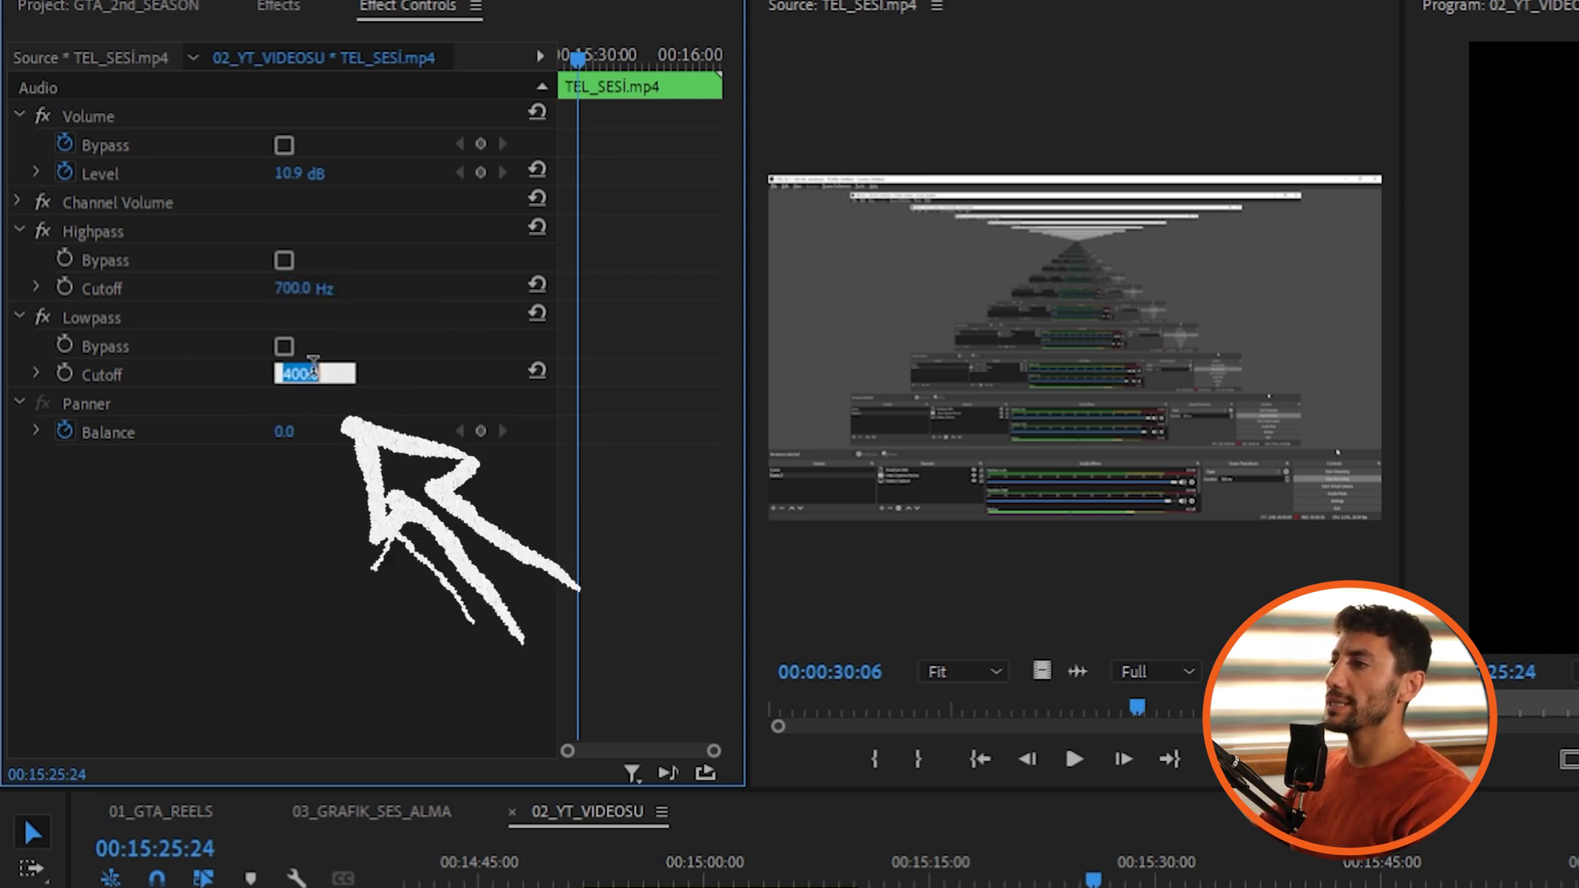
type("4000")
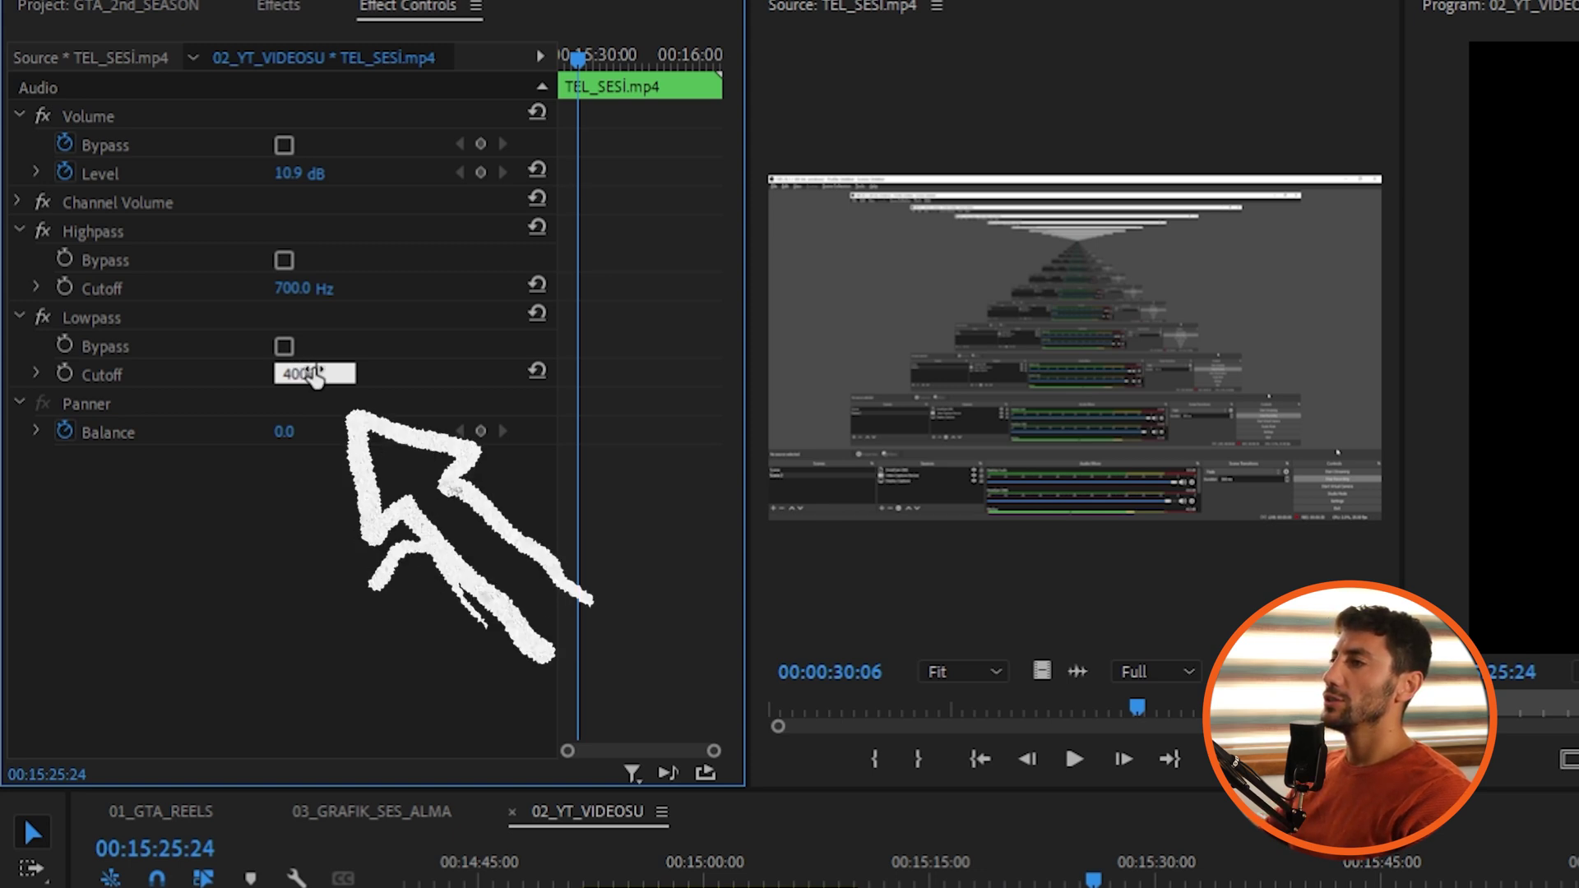
key("Return")
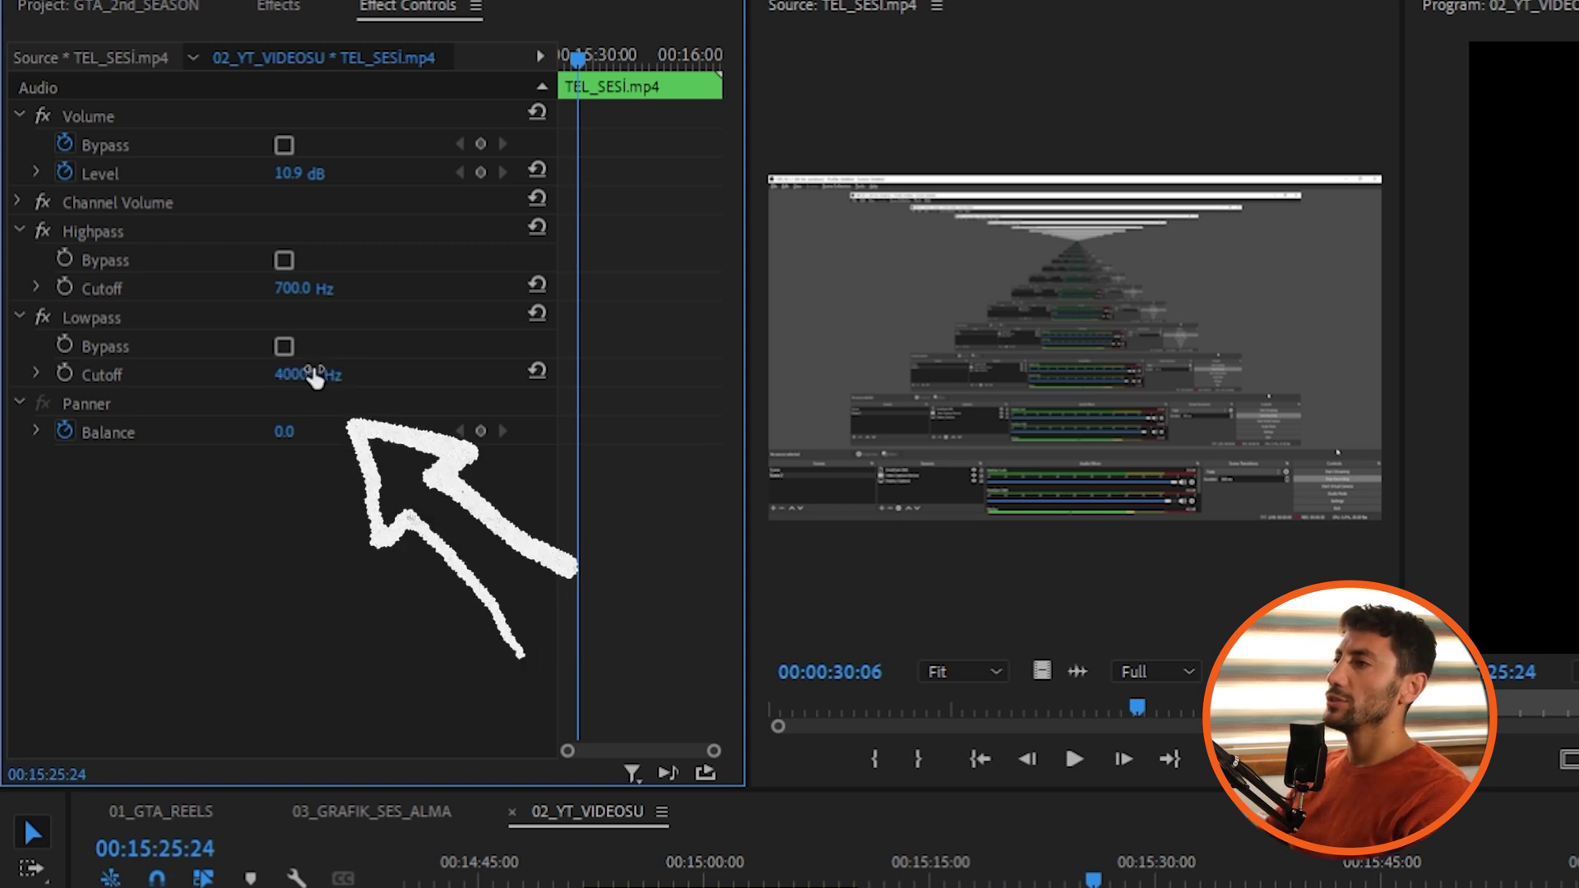
Play the TEL_SESİ.mp4 clip from its start to check the new cutoff values
left_click_drag(990, 864, 1019, 861)
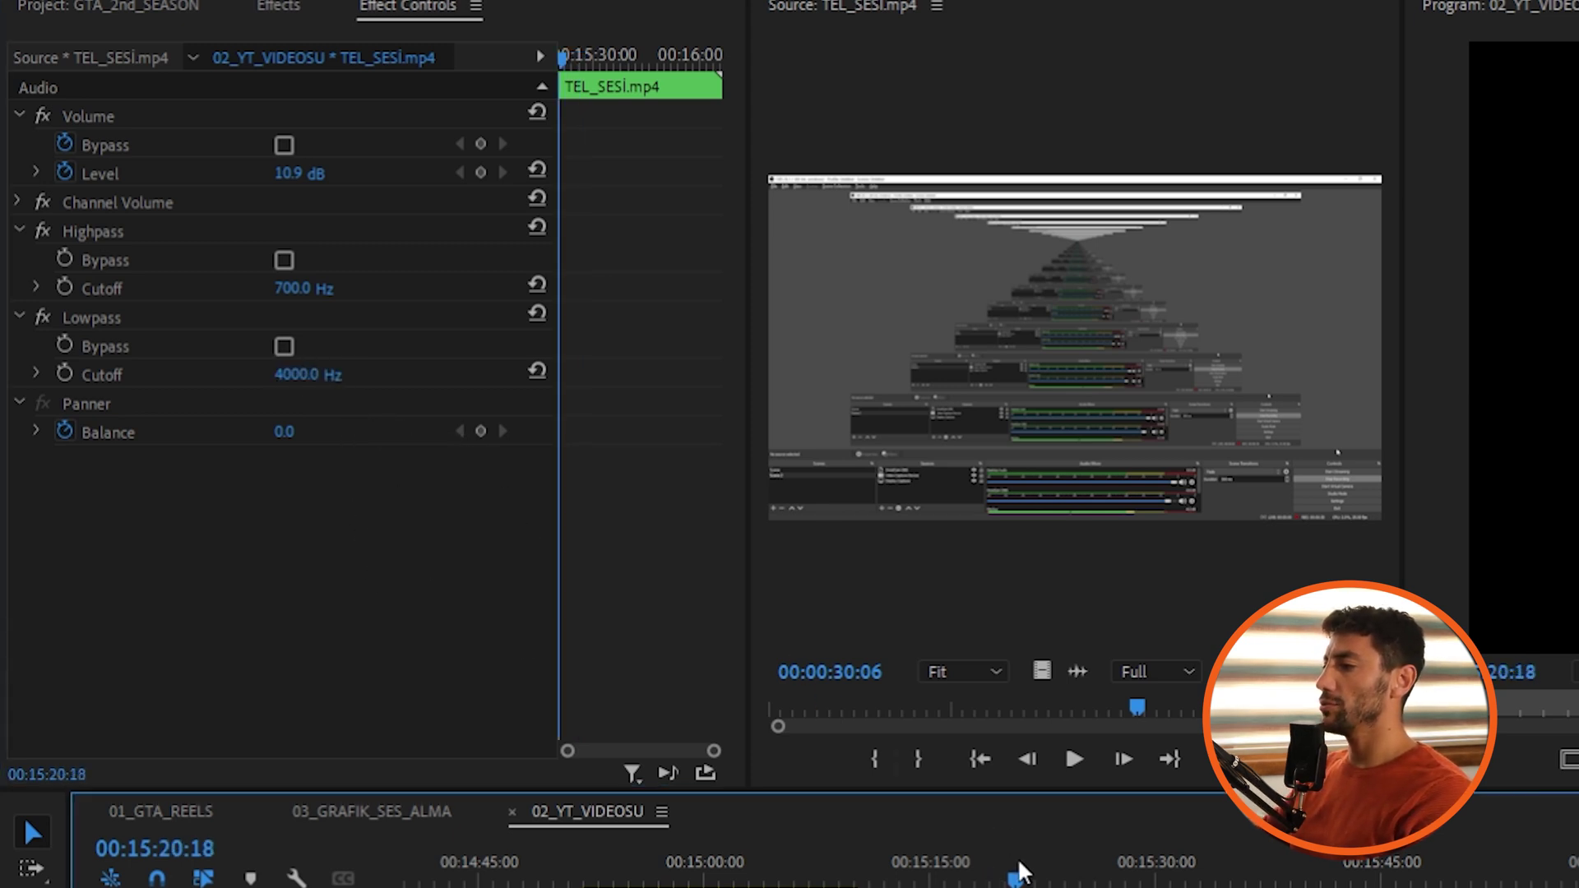
key("space")
key("=")
key("=")
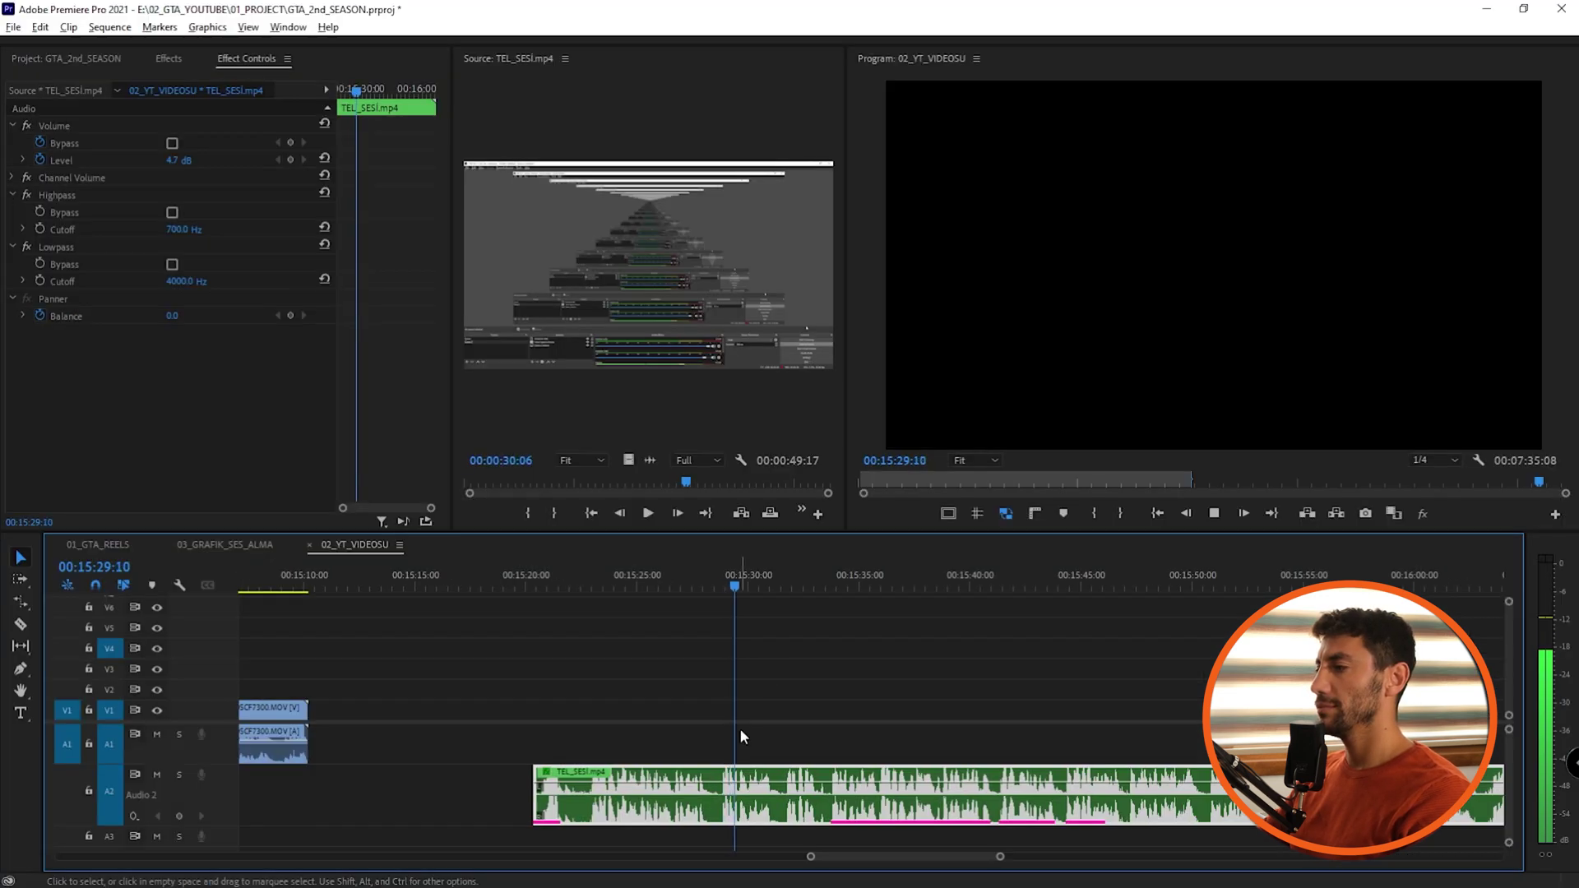
key("minus")
key("minus")
key("space")
Split the TEL_SESİ.mp4 clip at 00:15:21:17, right after its first short utterance
key("equal")
key("equal")
key("equal")
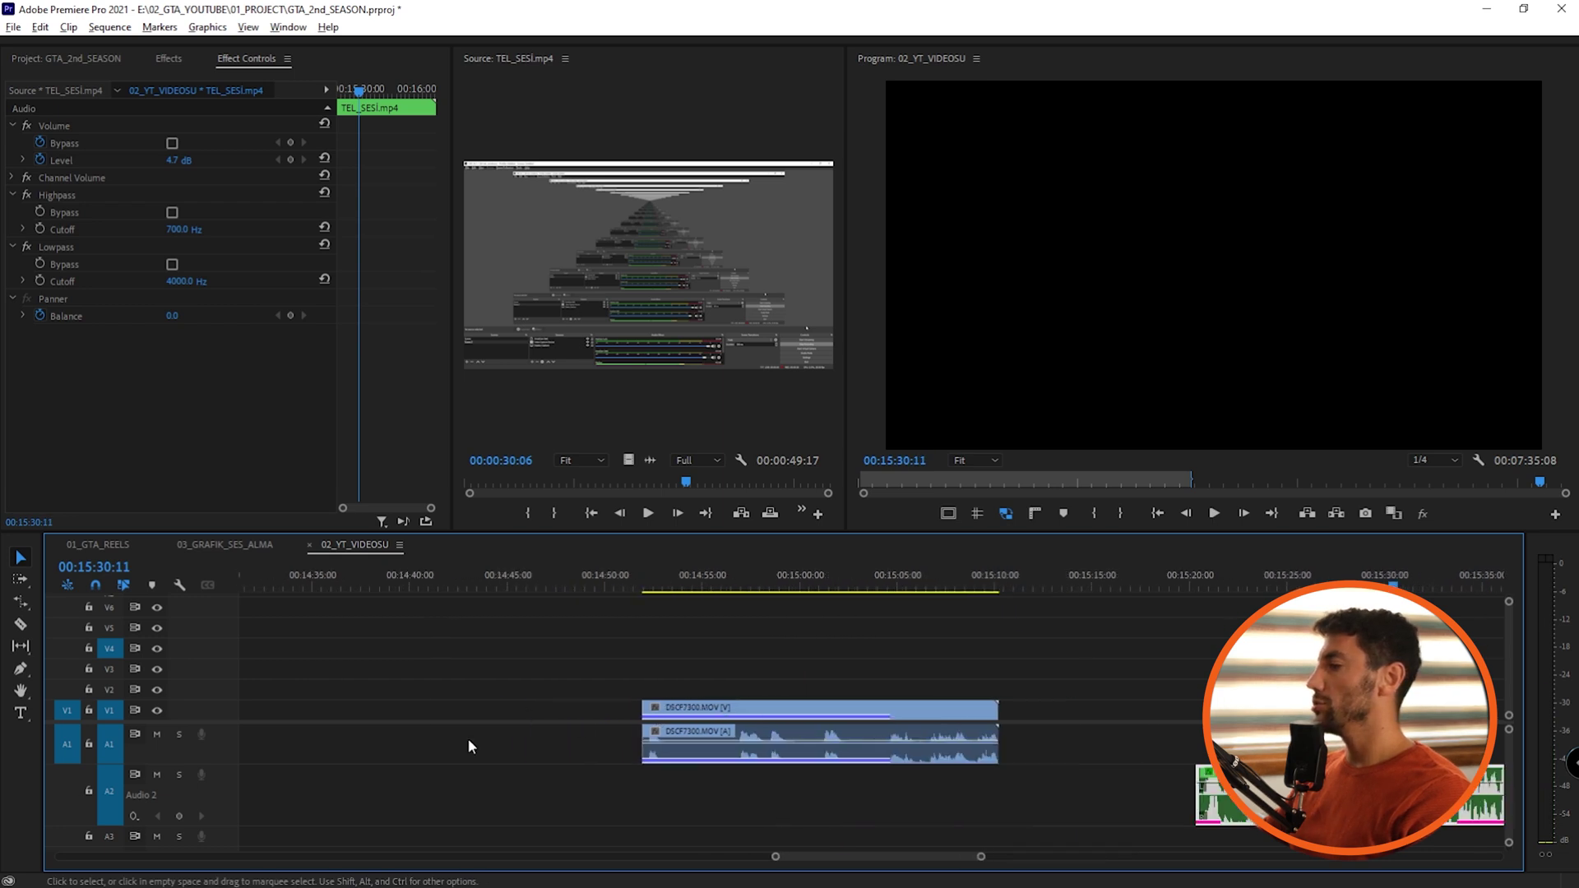
key("equal")
left_click(663, 580)
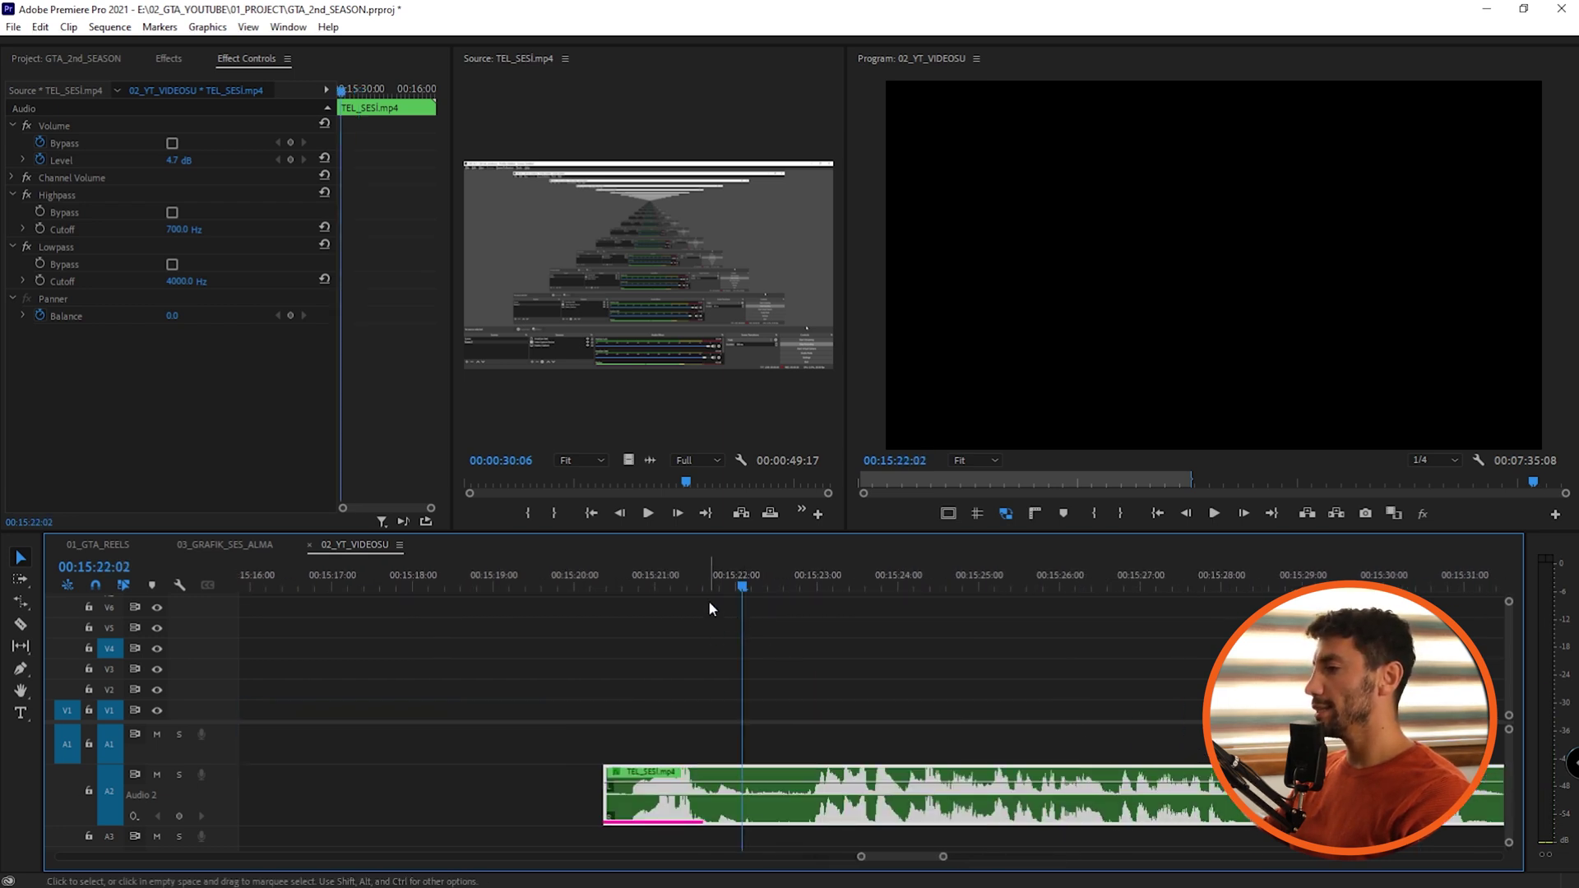
key("space")
key("space")
key("c")
left_click(719, 798)
key("v")
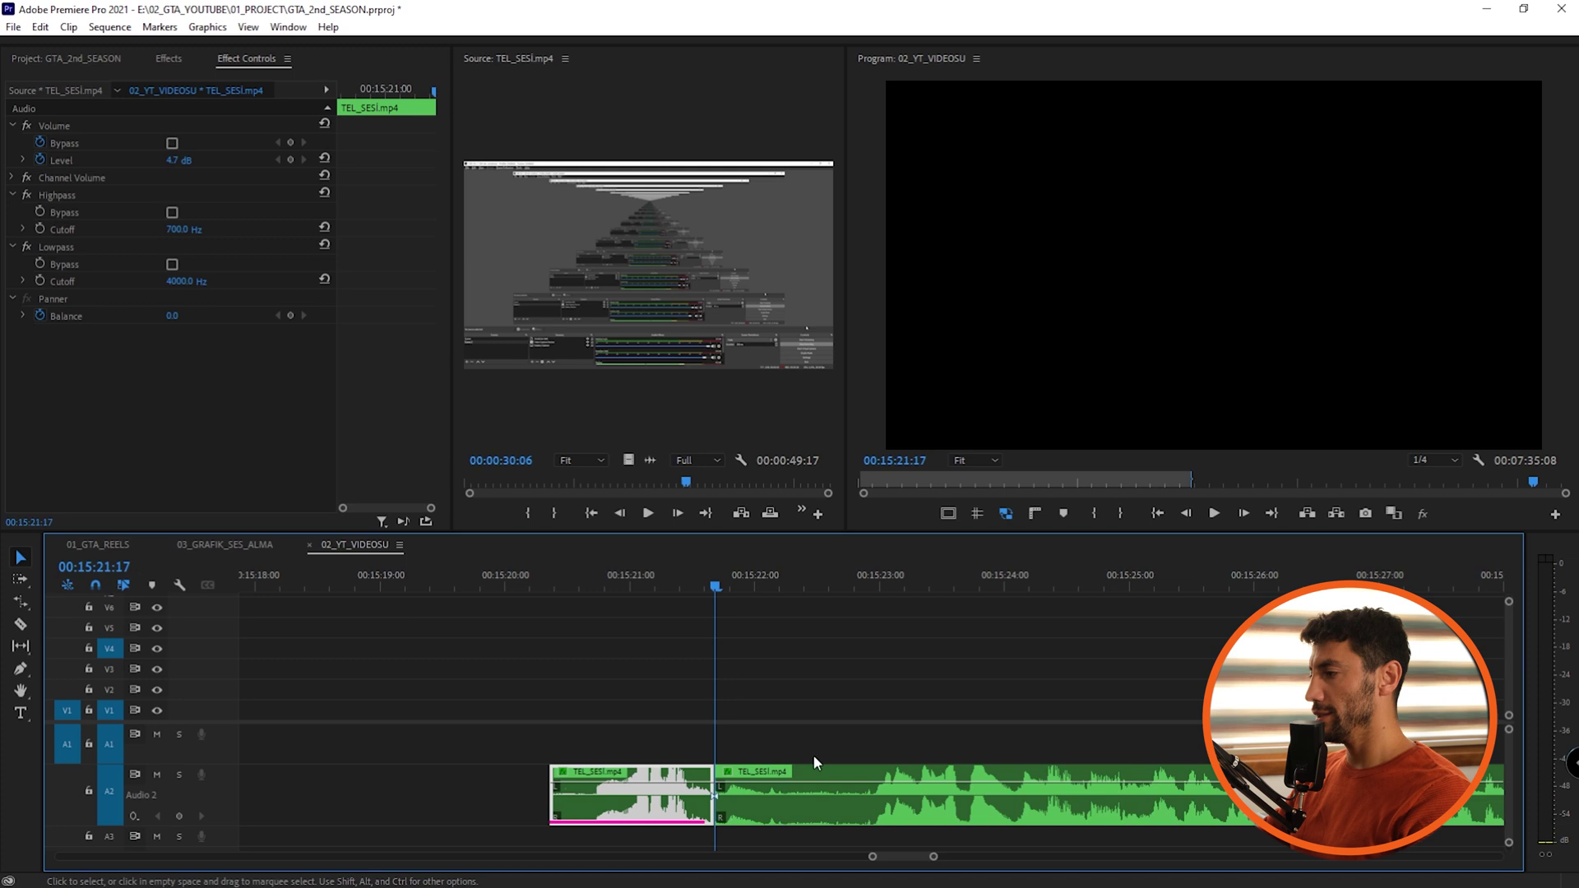
Trim the start of the second TEL_SESİ.mp4 piece to 00:15:33:18 and play it from there
key("space")
scroll(781, 733, "down", 2)
scroll(783, 733, "down", 1)
left_click(1157, 580)
scroll(1079, 790, "down", 2)
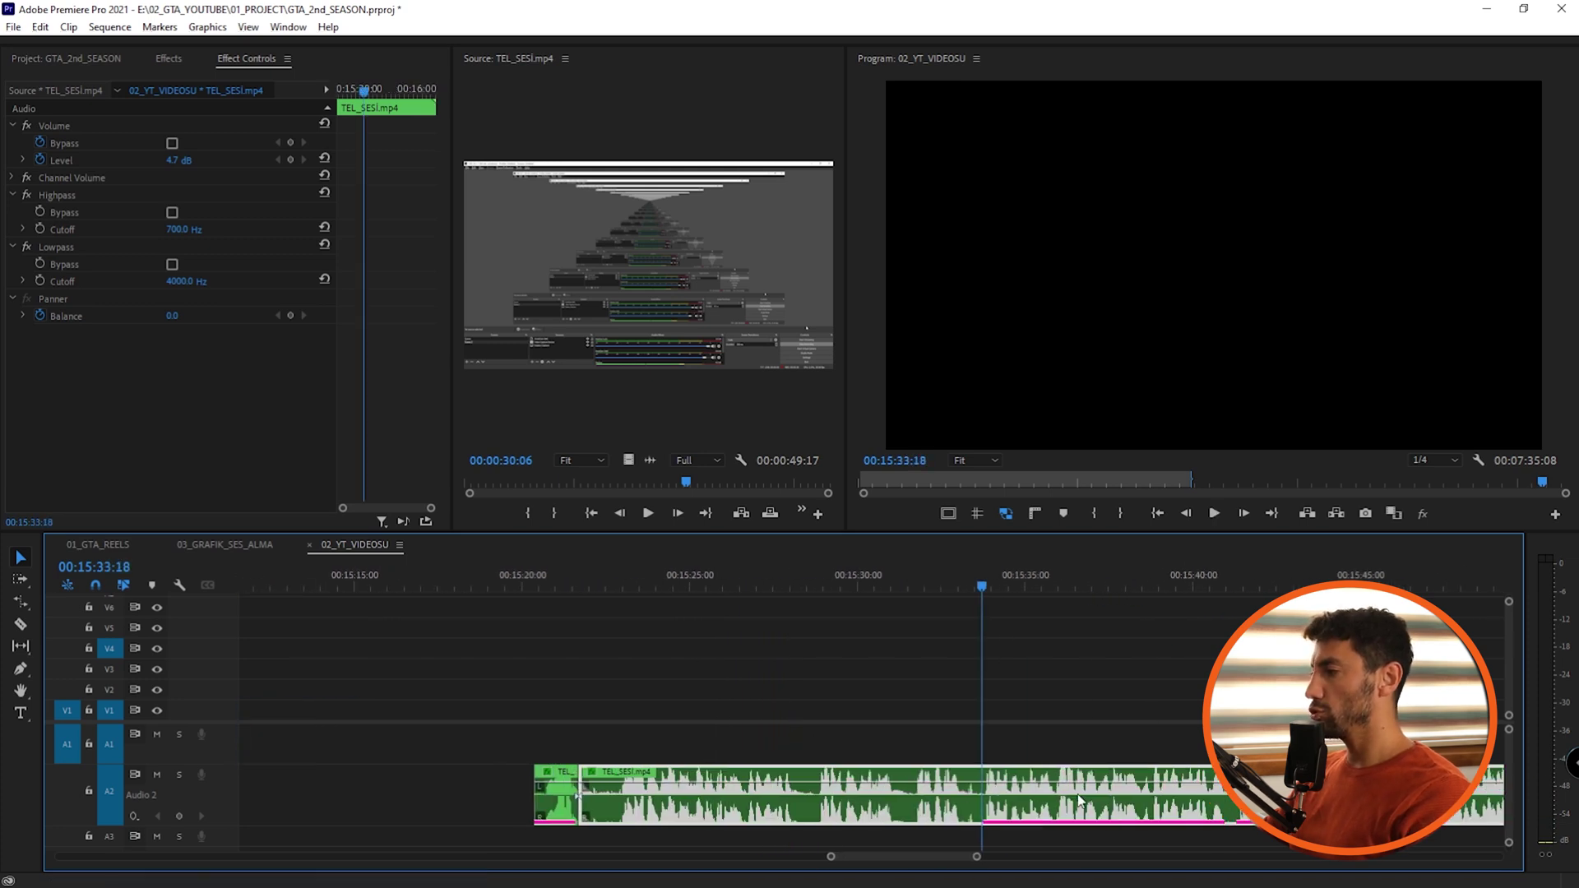
key("ctrl+alt+q")
key("space")
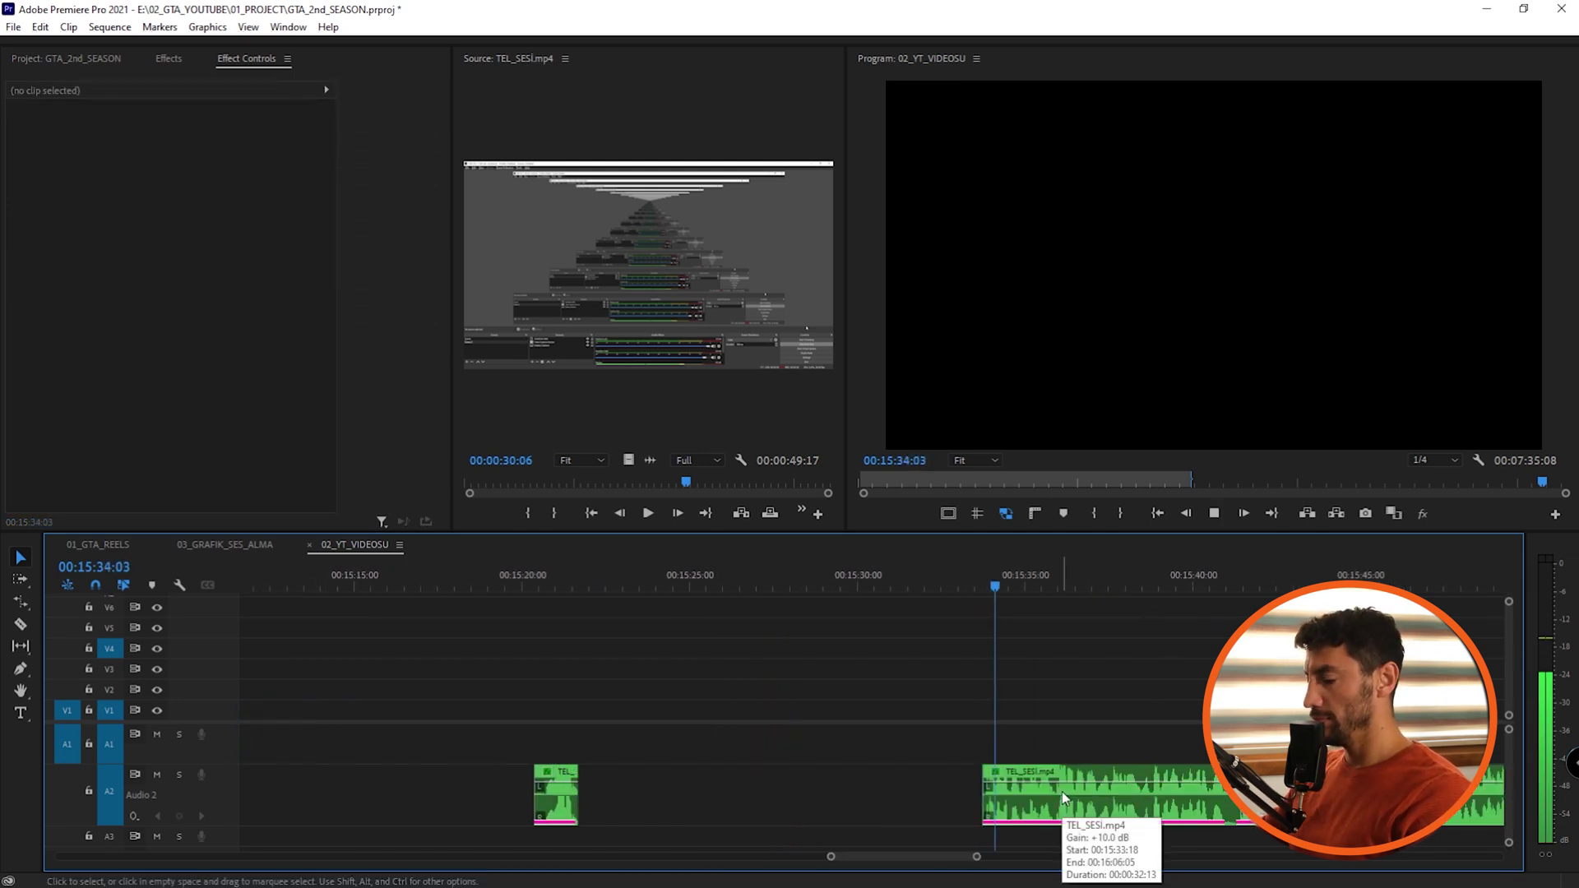
Move both TEL_SESİ.mp4 pieces earlier together so the longer one starts where DSCF7300.MOV ends
key("minus")
key("minus")
left_click_drag(1070, 744, 923, 814)
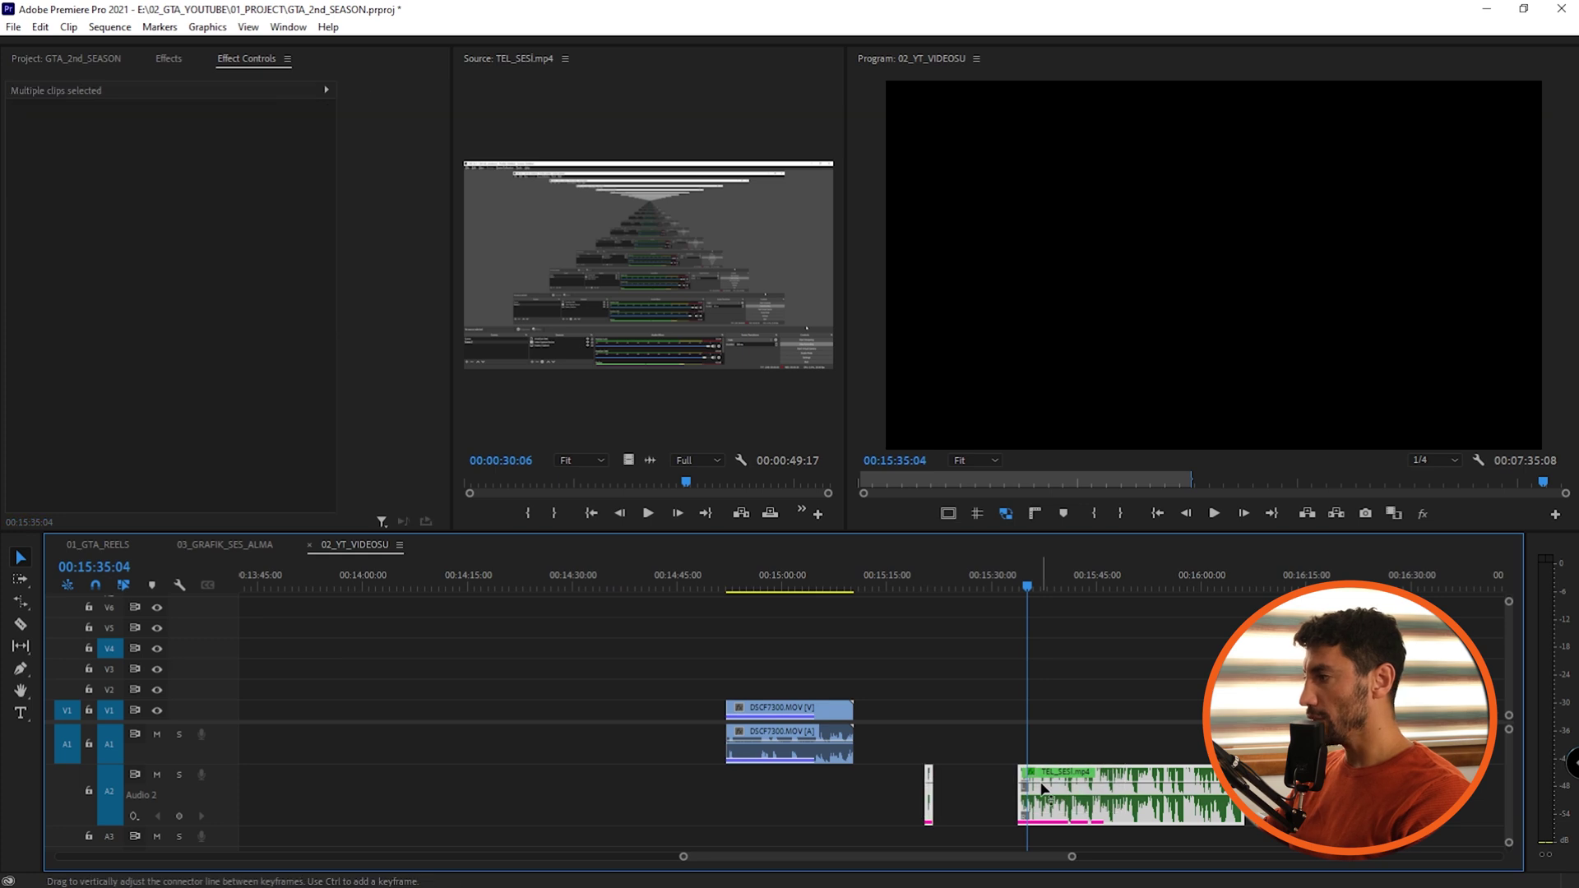
left_click_drag(1051, 793, 886, 793)
Play the DSCF7300.MOV footage and move the short TEL_SESİ.mp4 piece under it to about 00:15:00:13
left_click(752, 579)
scroll(827, 615, "up", 5)
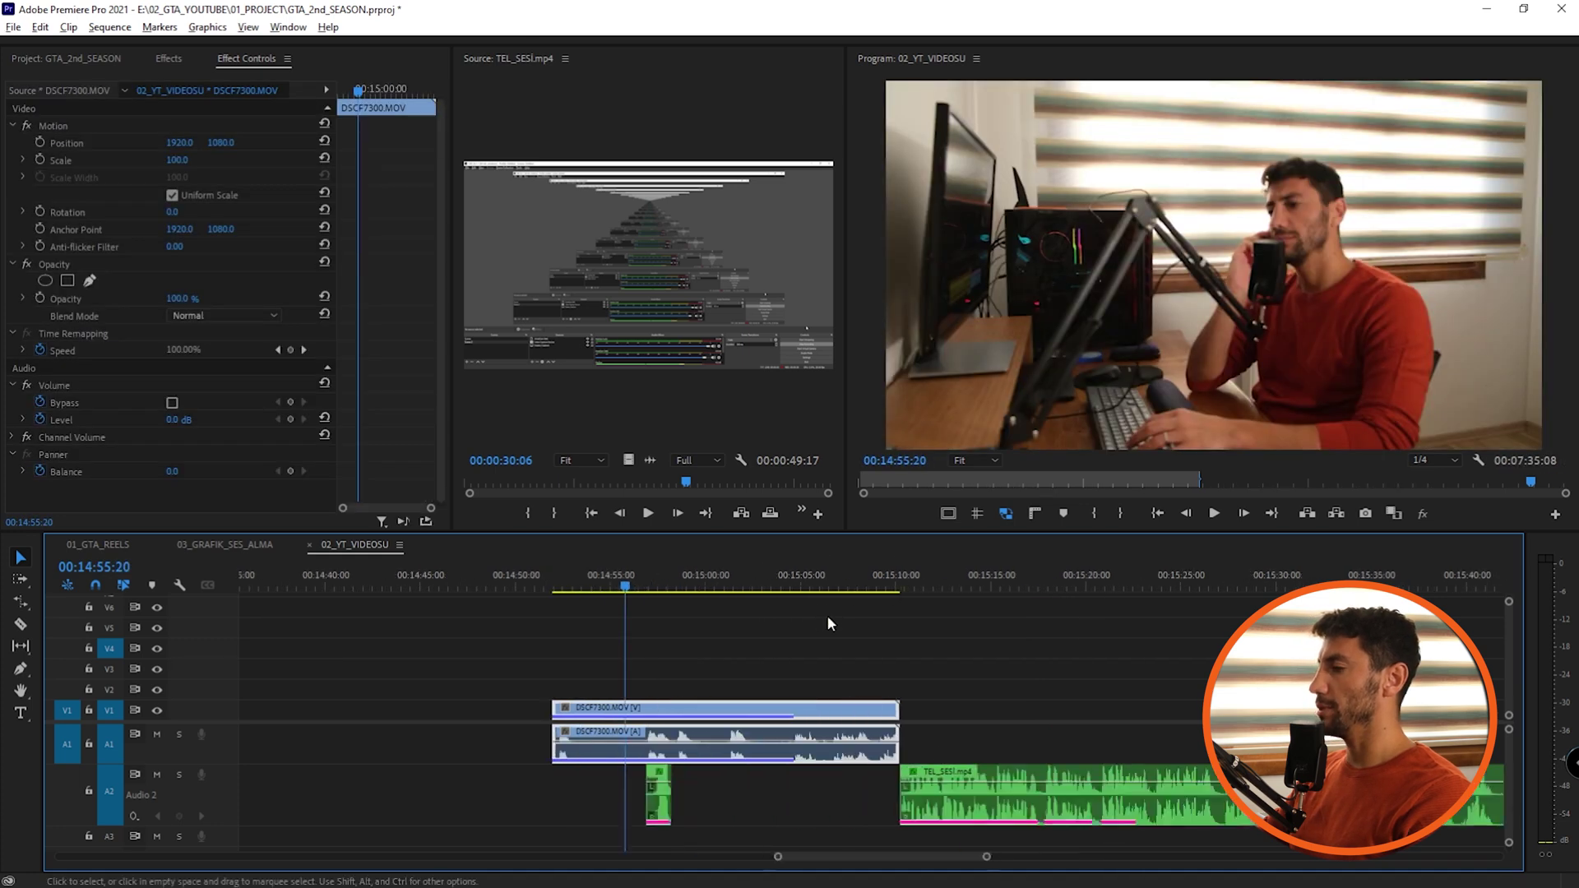
key("minus")
scroll(595, 649, "up", 2)
key("space")
left_click_drag(620, 798, 716, 800)
key("equal")
key("minus")
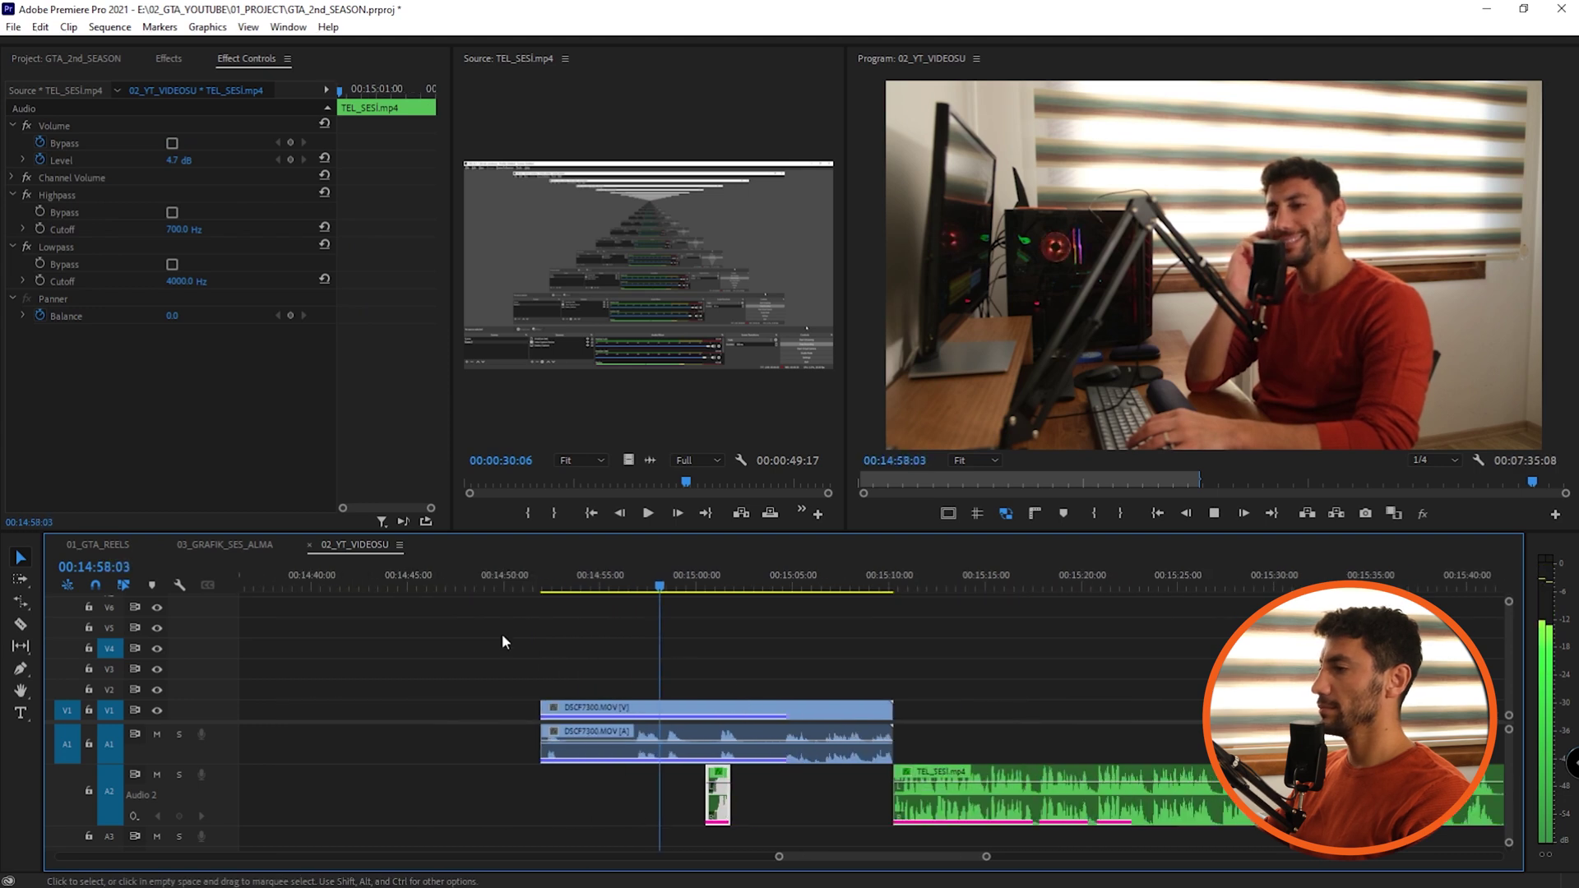
Extend the start of DSCF7300.MOV back to about 00:14:47:10 and play it until the phone is at the ear
left_click(531, 583)
key("equal")
left_click_drag(657, 716, 448, 716)
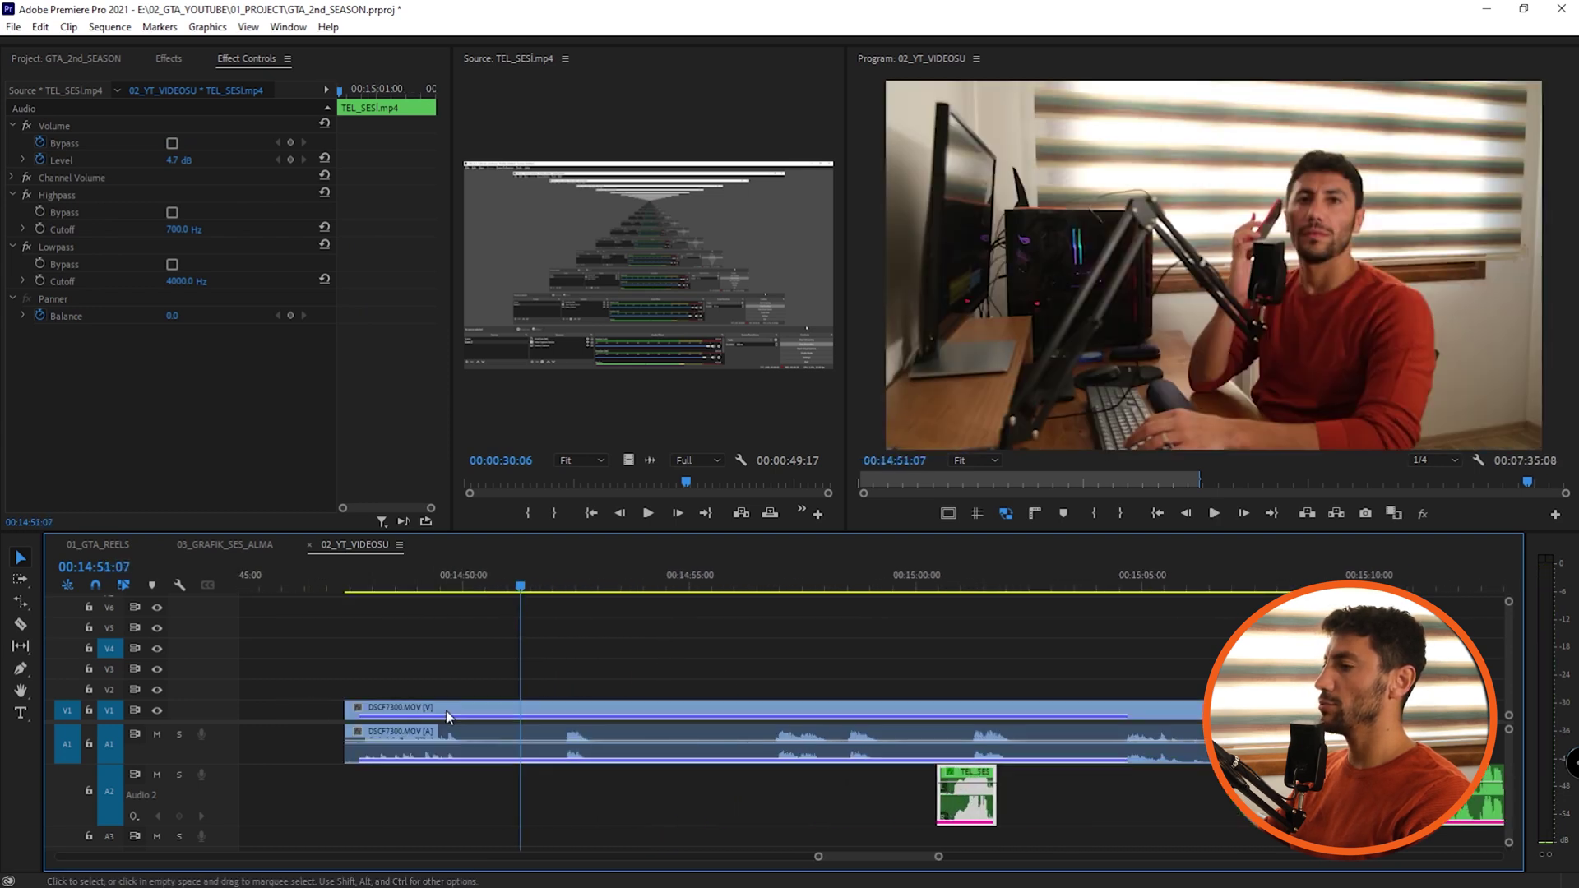
key("Up")
key("space")
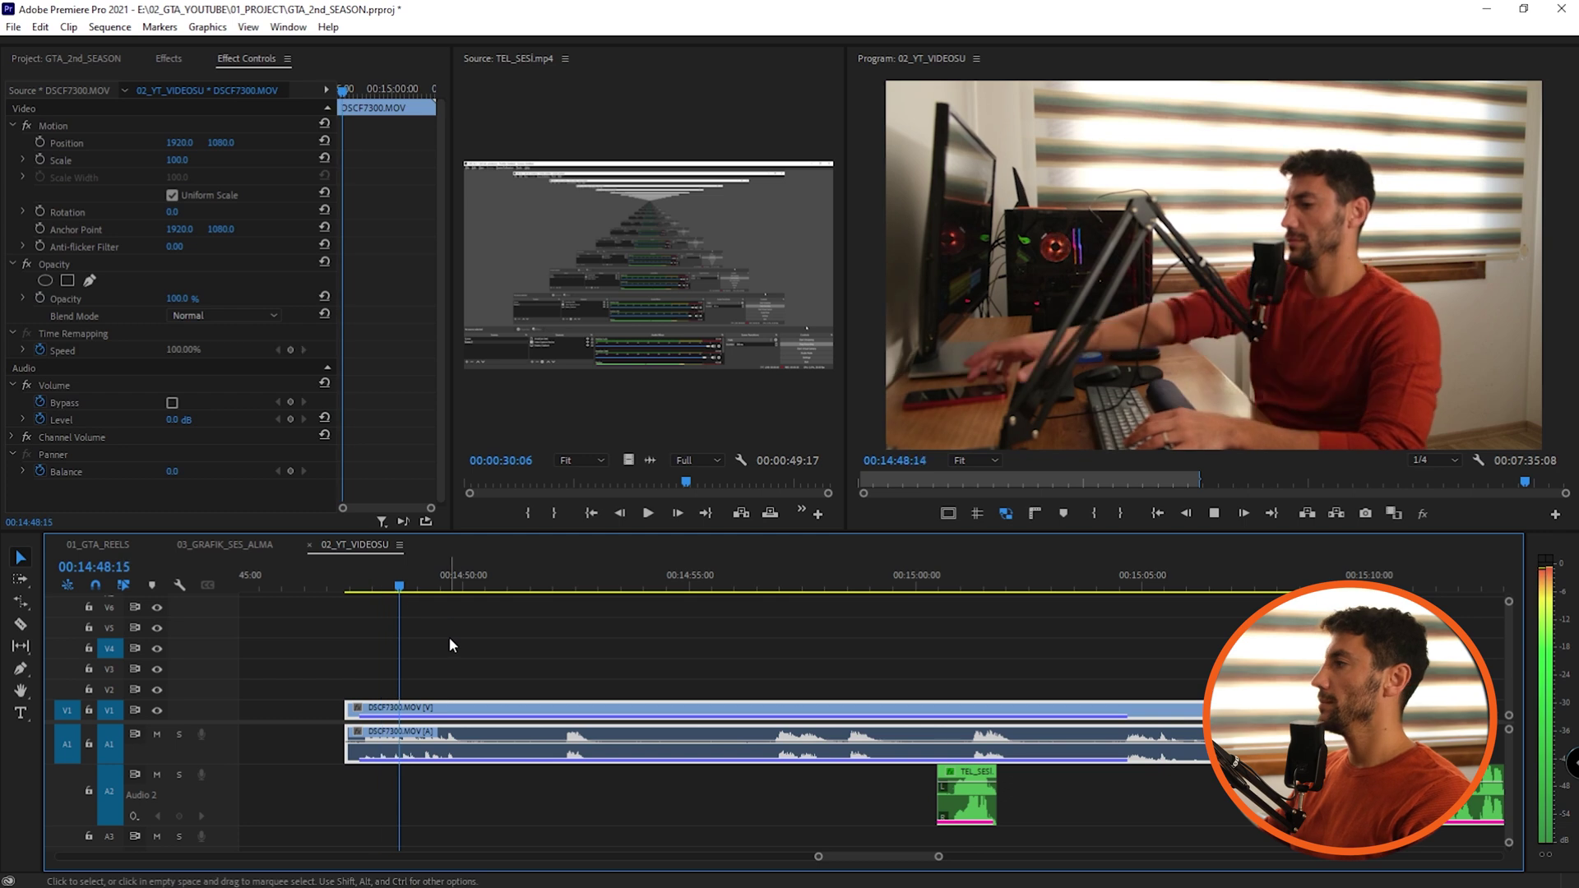
key("equal")
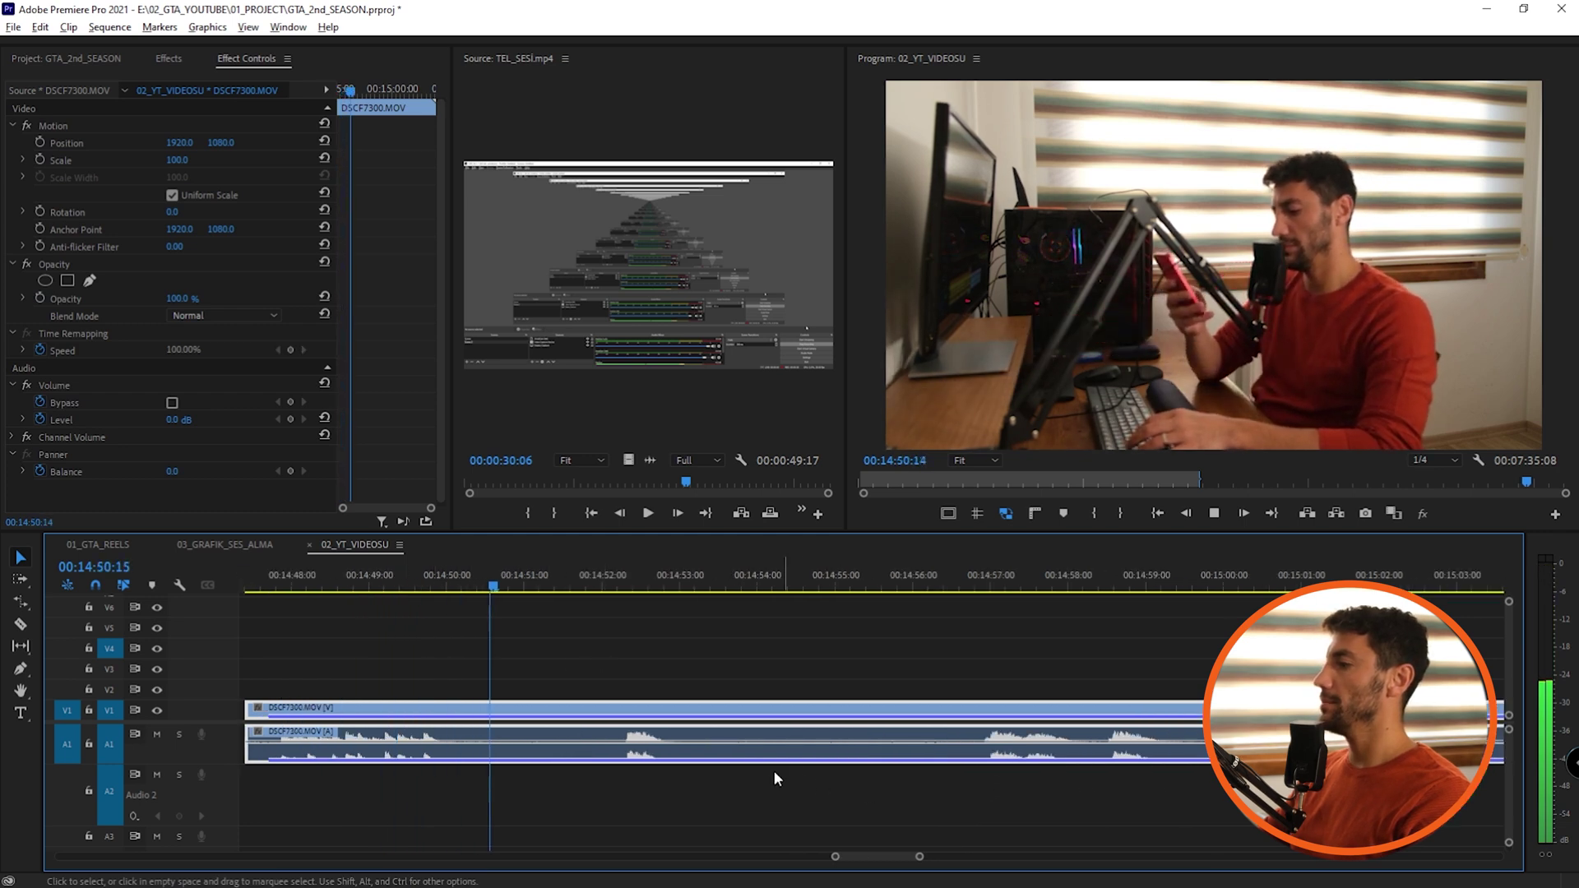
key("minus")
key("space")
Move the short TEL_SESİ.mp4 piece to start at about 00:14:51:00 and play it with the footage
key("equal")
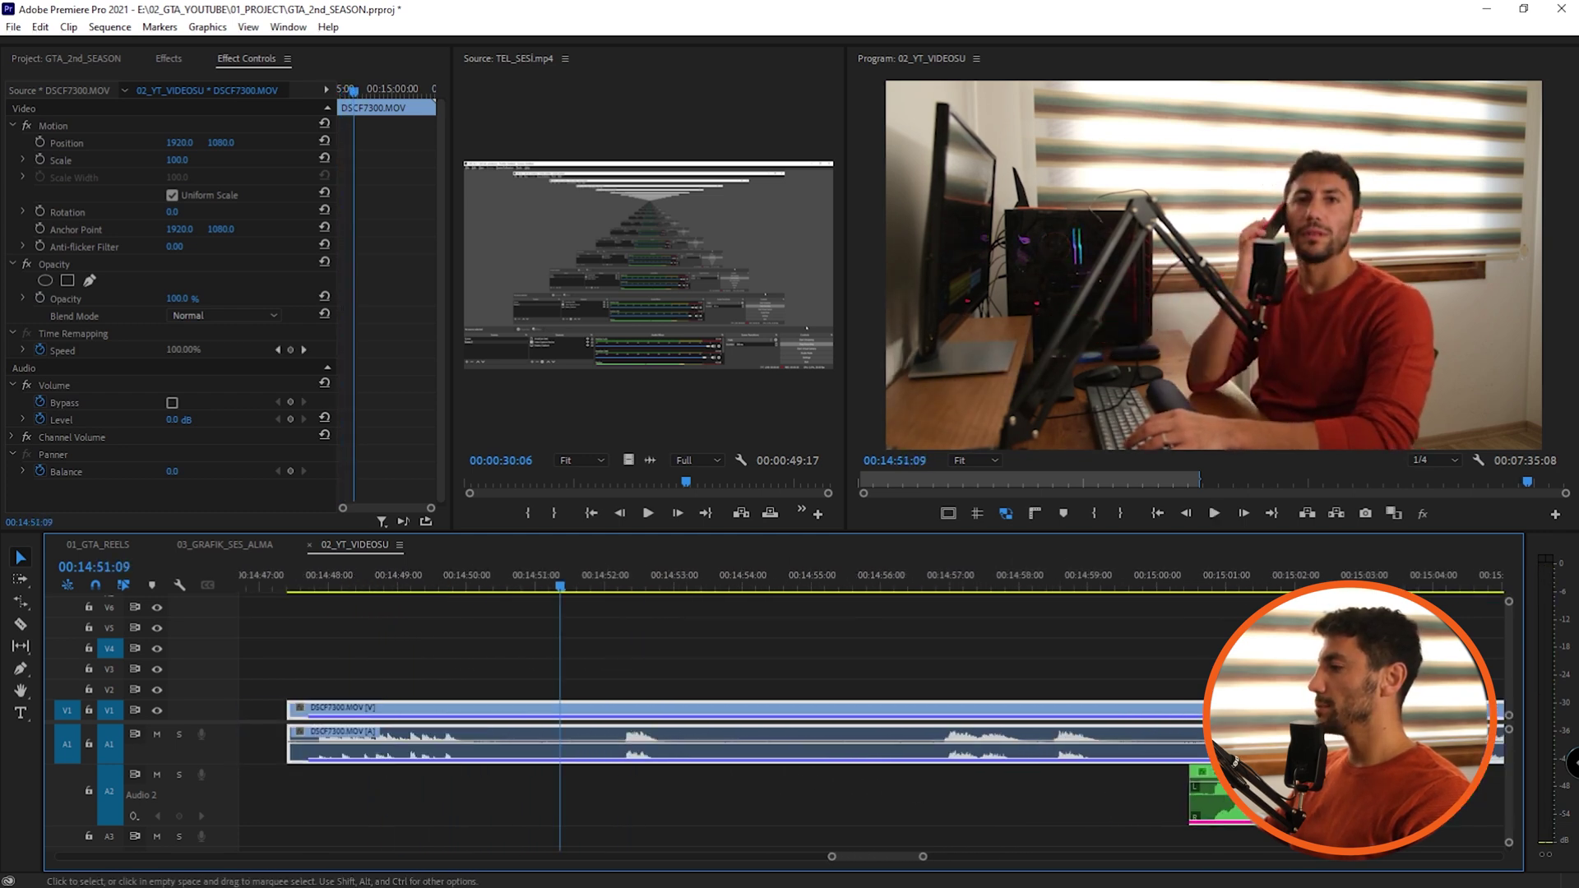
left_click_drag(1225, 788, 571, 788)
key("equal")
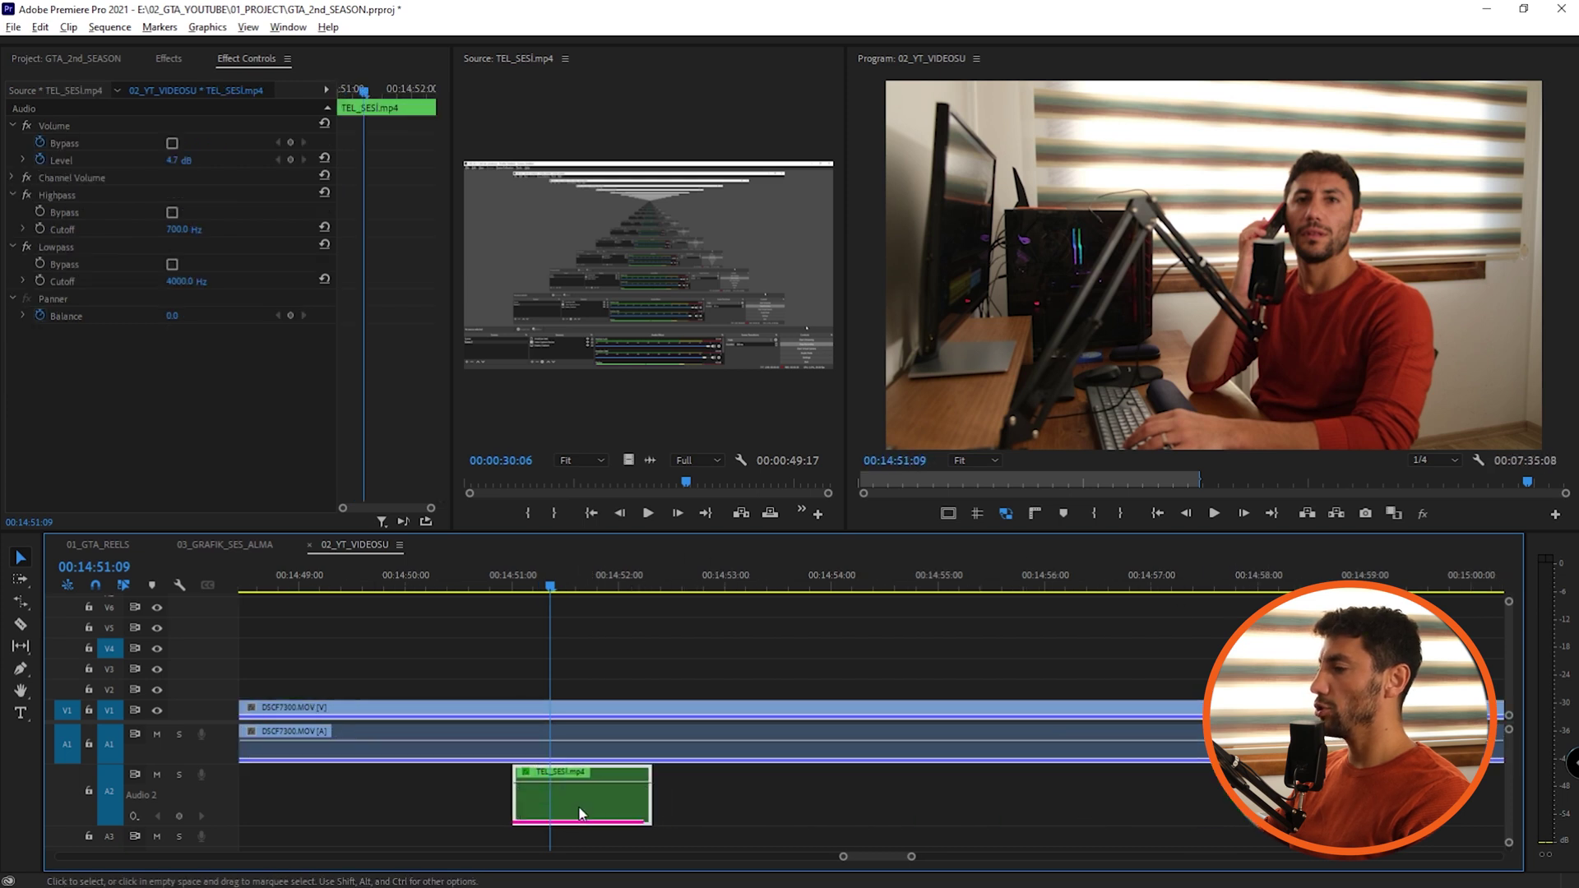
key("space")
key("space")
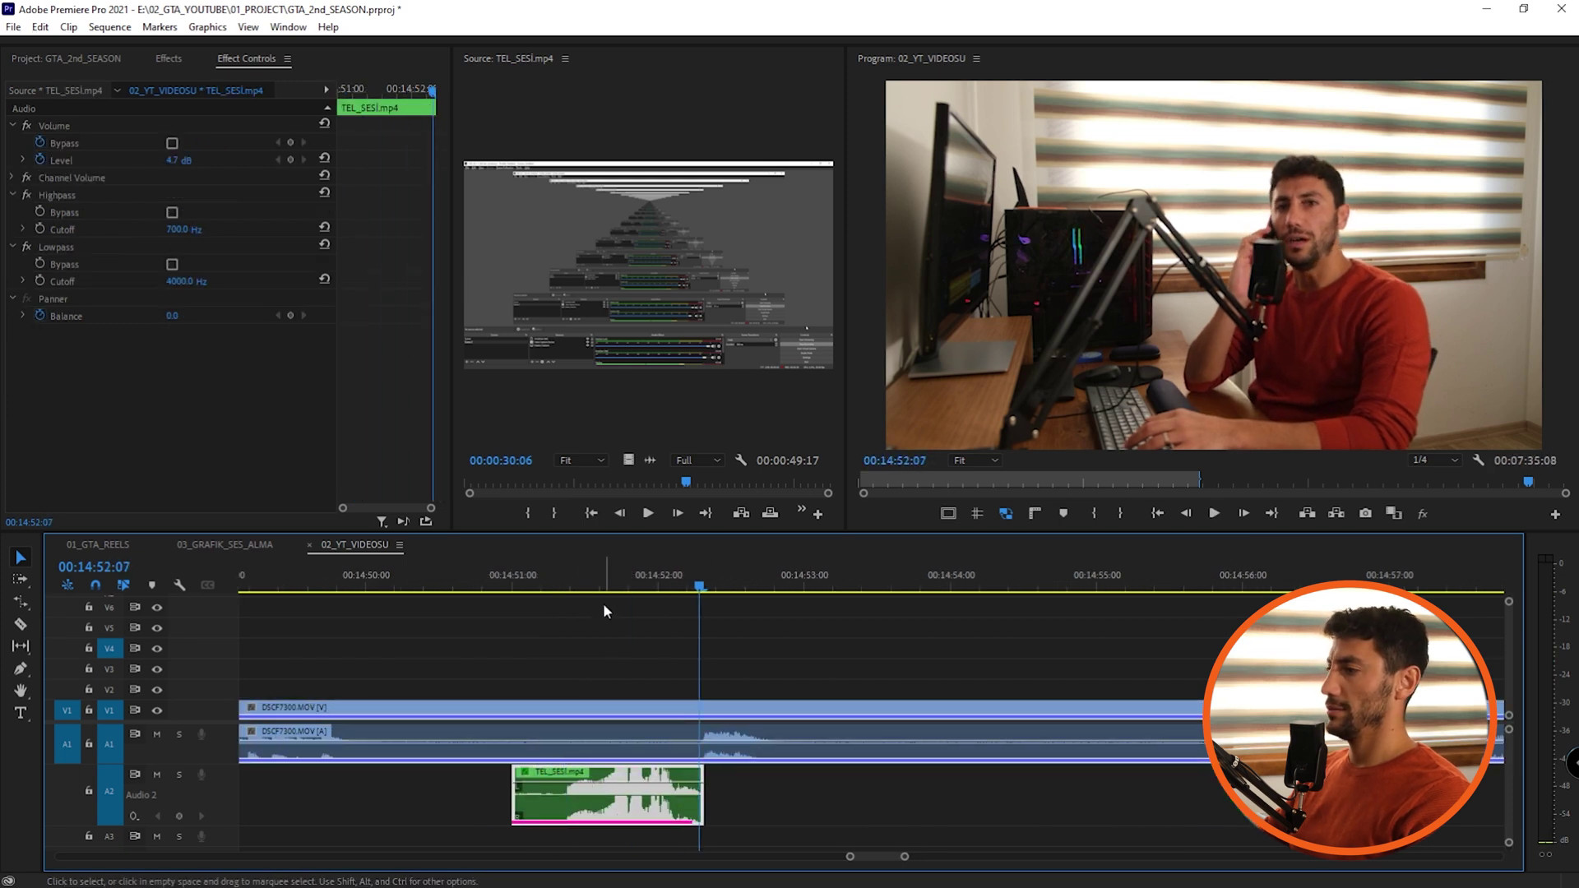
Move the longer TEL_SESİ.mp4 piece under DSCF7300.MOV to about 00:14:53:13 and play back the conversation
key("minus")
key("minus")
left_click_drag(1082, 809, 688, 809)
key("equal")
key("equal")
left_click(490, 584)
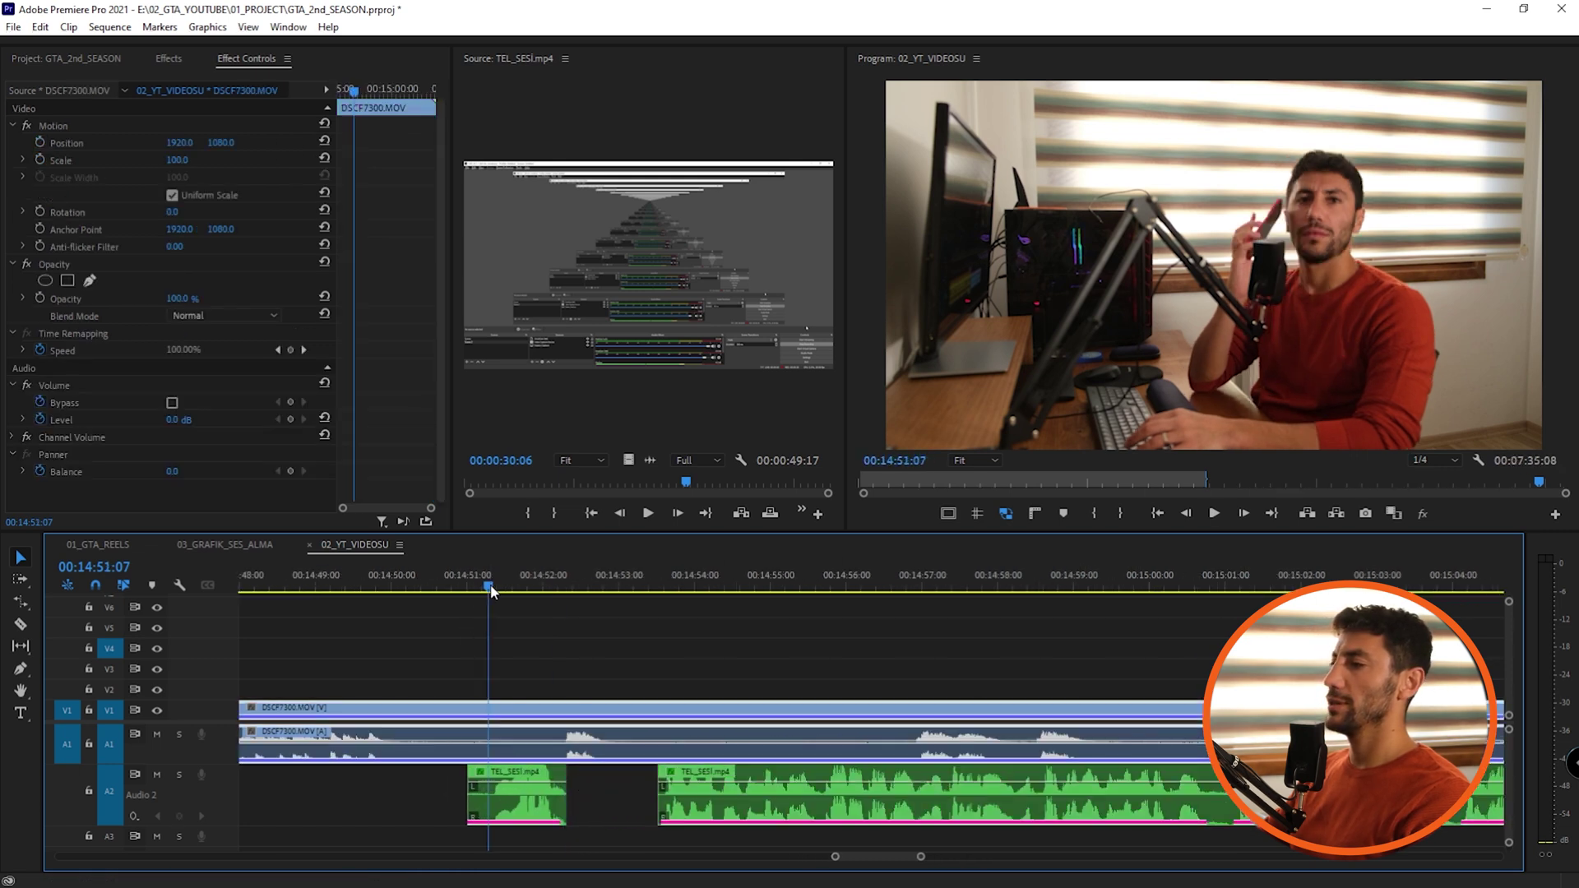
key("space")
key("space")
Shift the longer TEL_SESİ.mp4 piece to start at 00:14:52:19 and play the conversation from 00:14:50:18
key("equal")
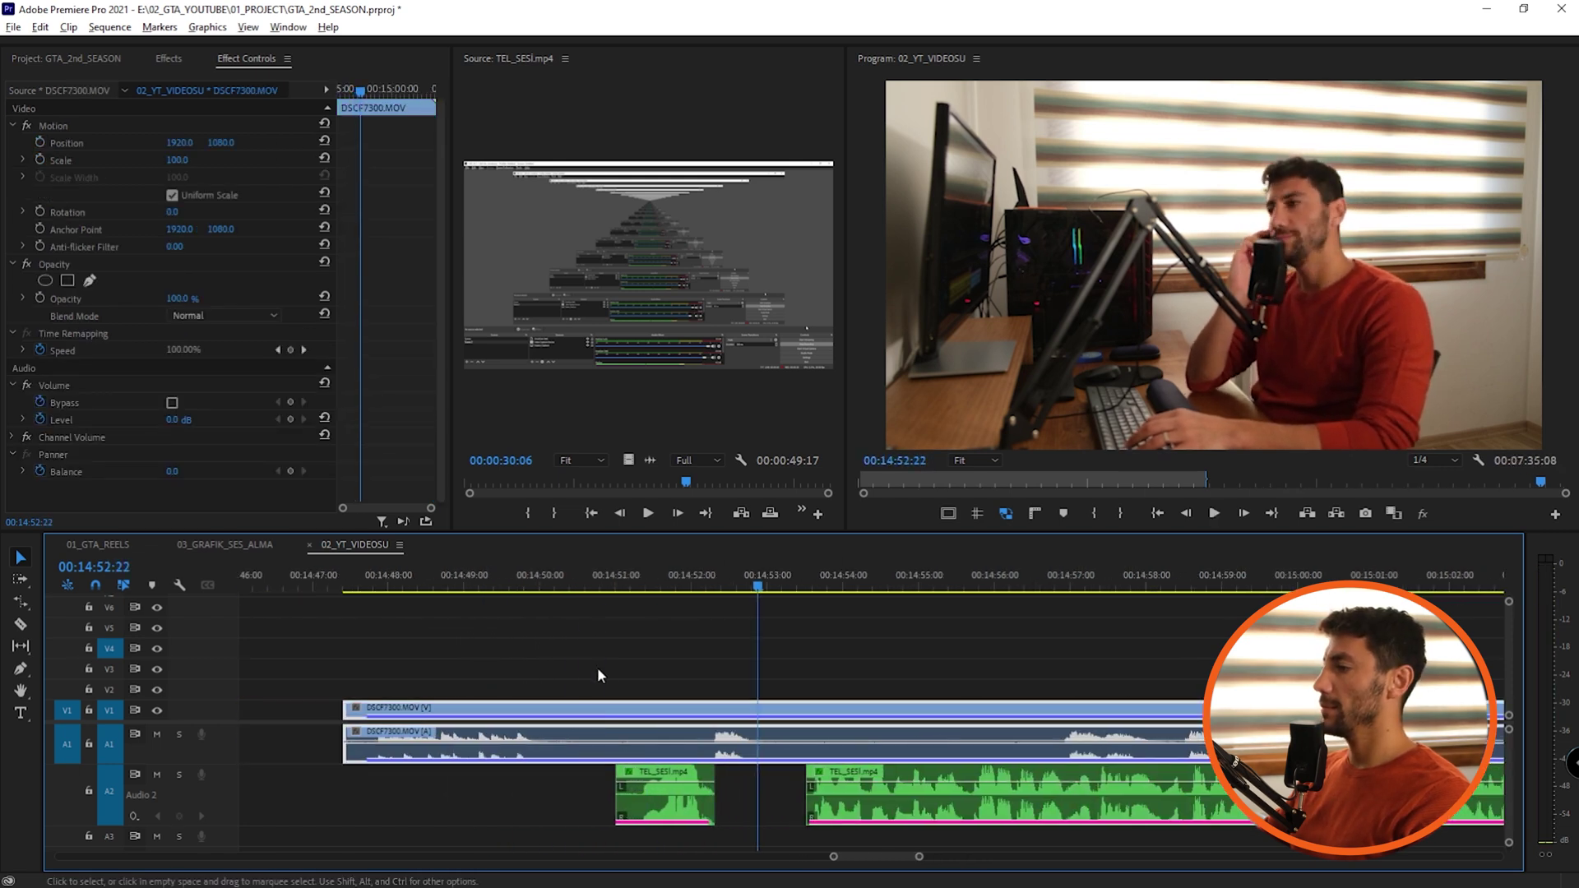
key("equal")
left_click_drag(842, 787, 723, 773)
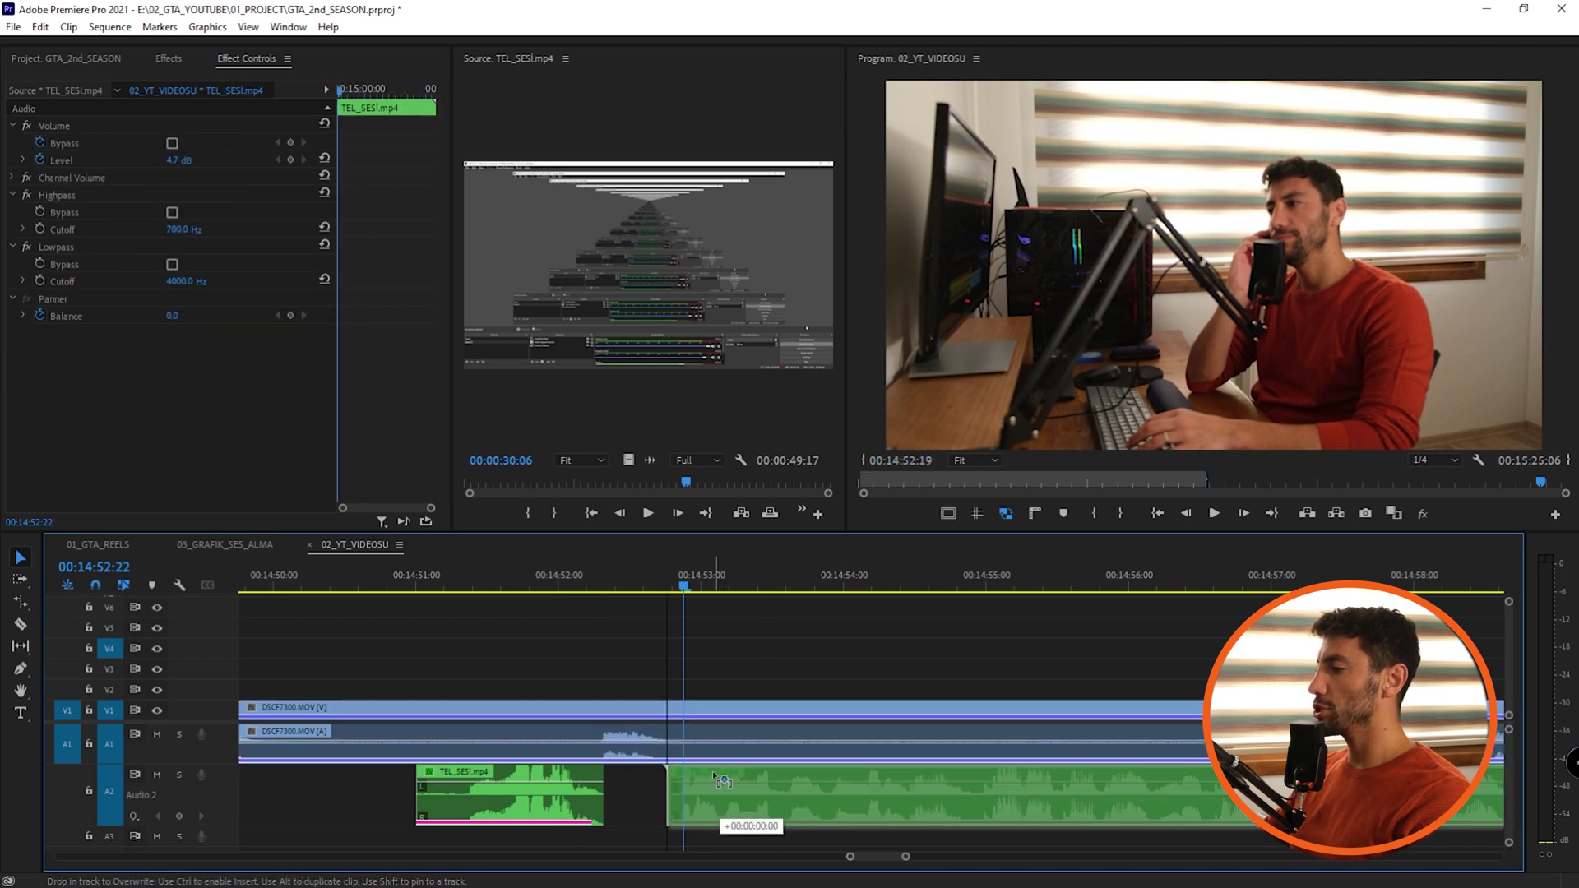
left_click(376, 585)
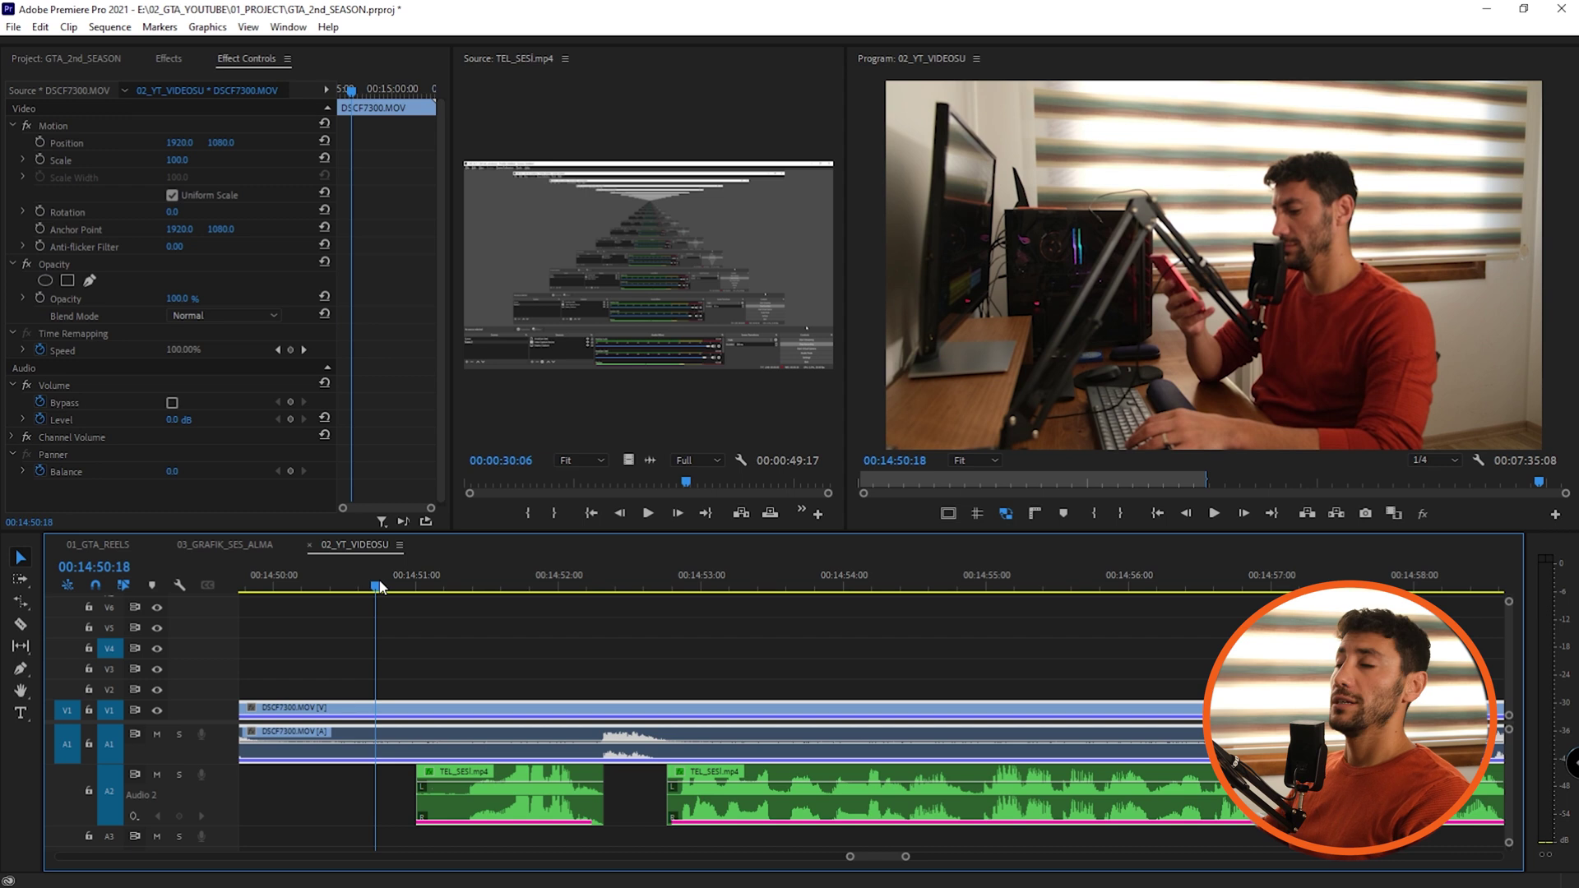
key("space")
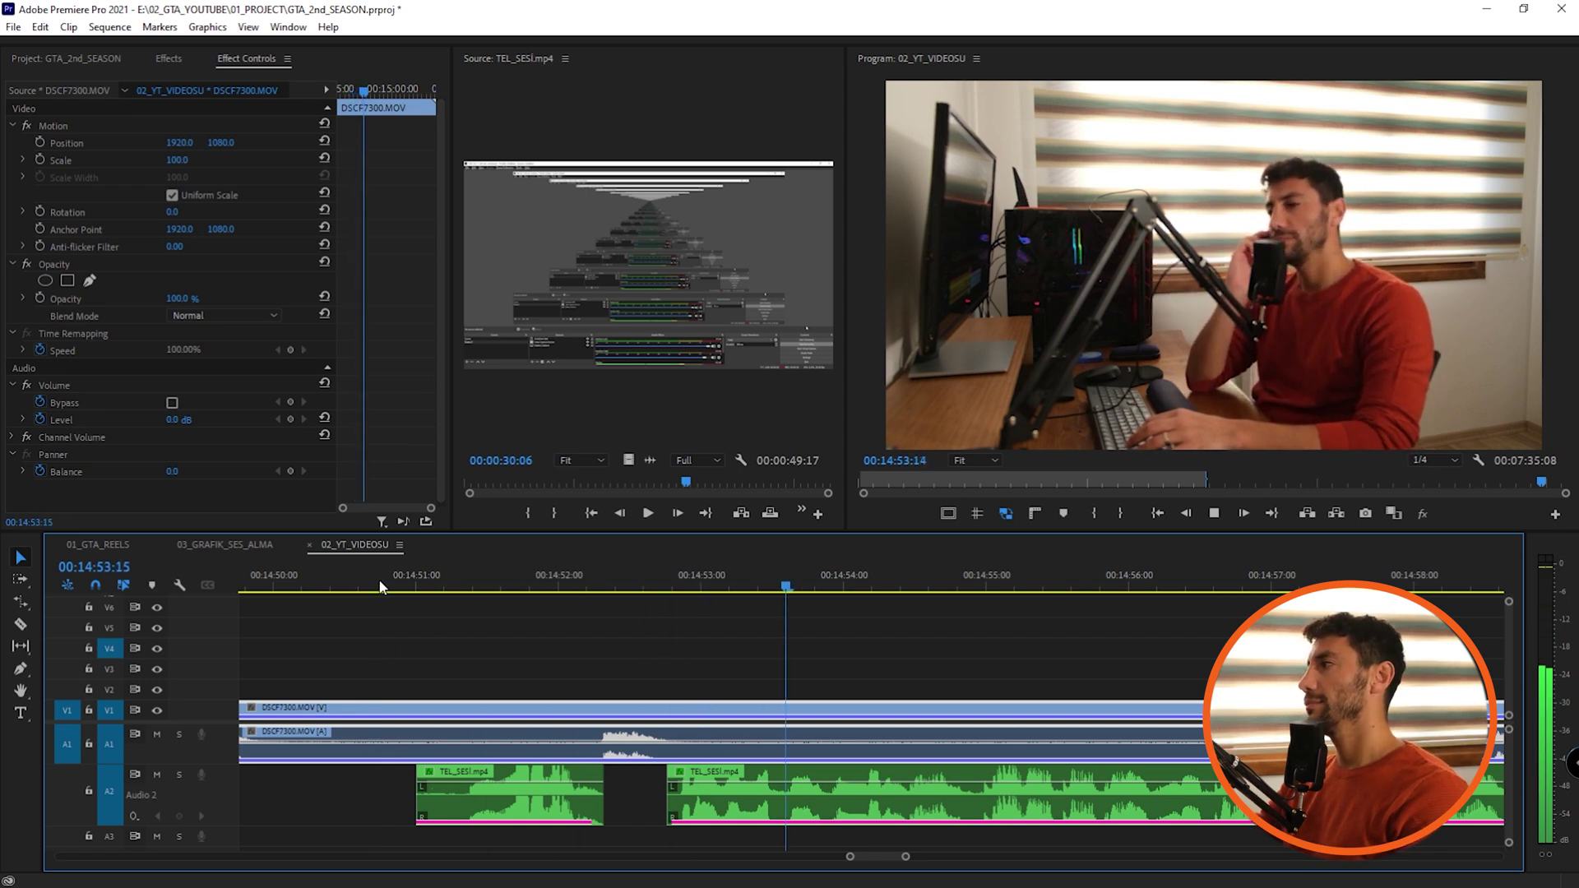
Select the longer TEL_SESİ.mp4 piece and replay it with the footage from near its start
key("minus")
key("minus")
key("minus")
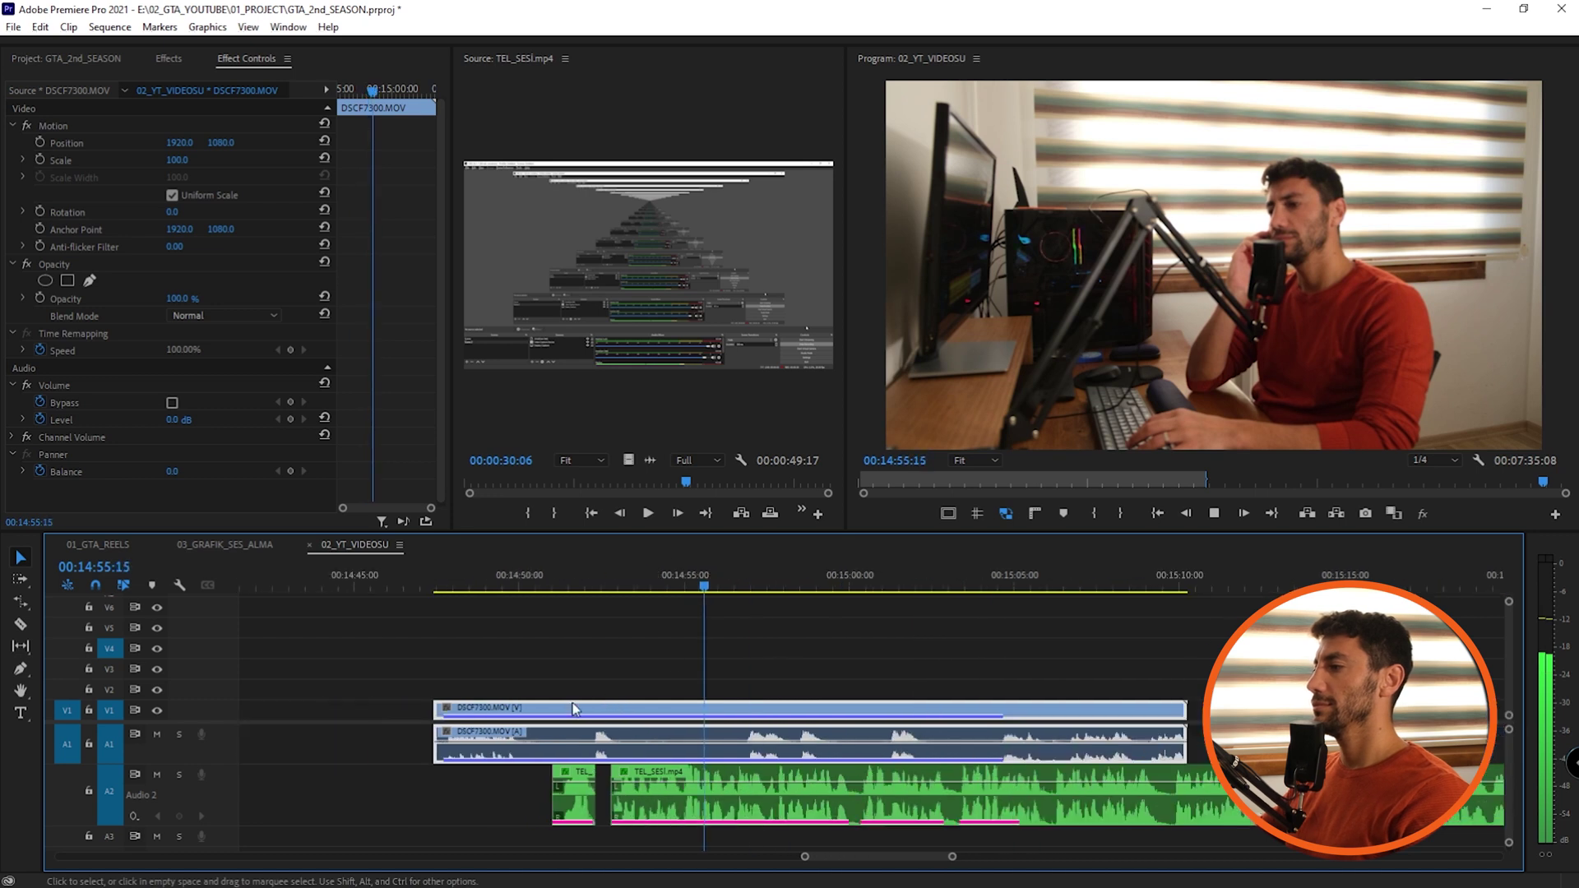
left_click(706, 789)
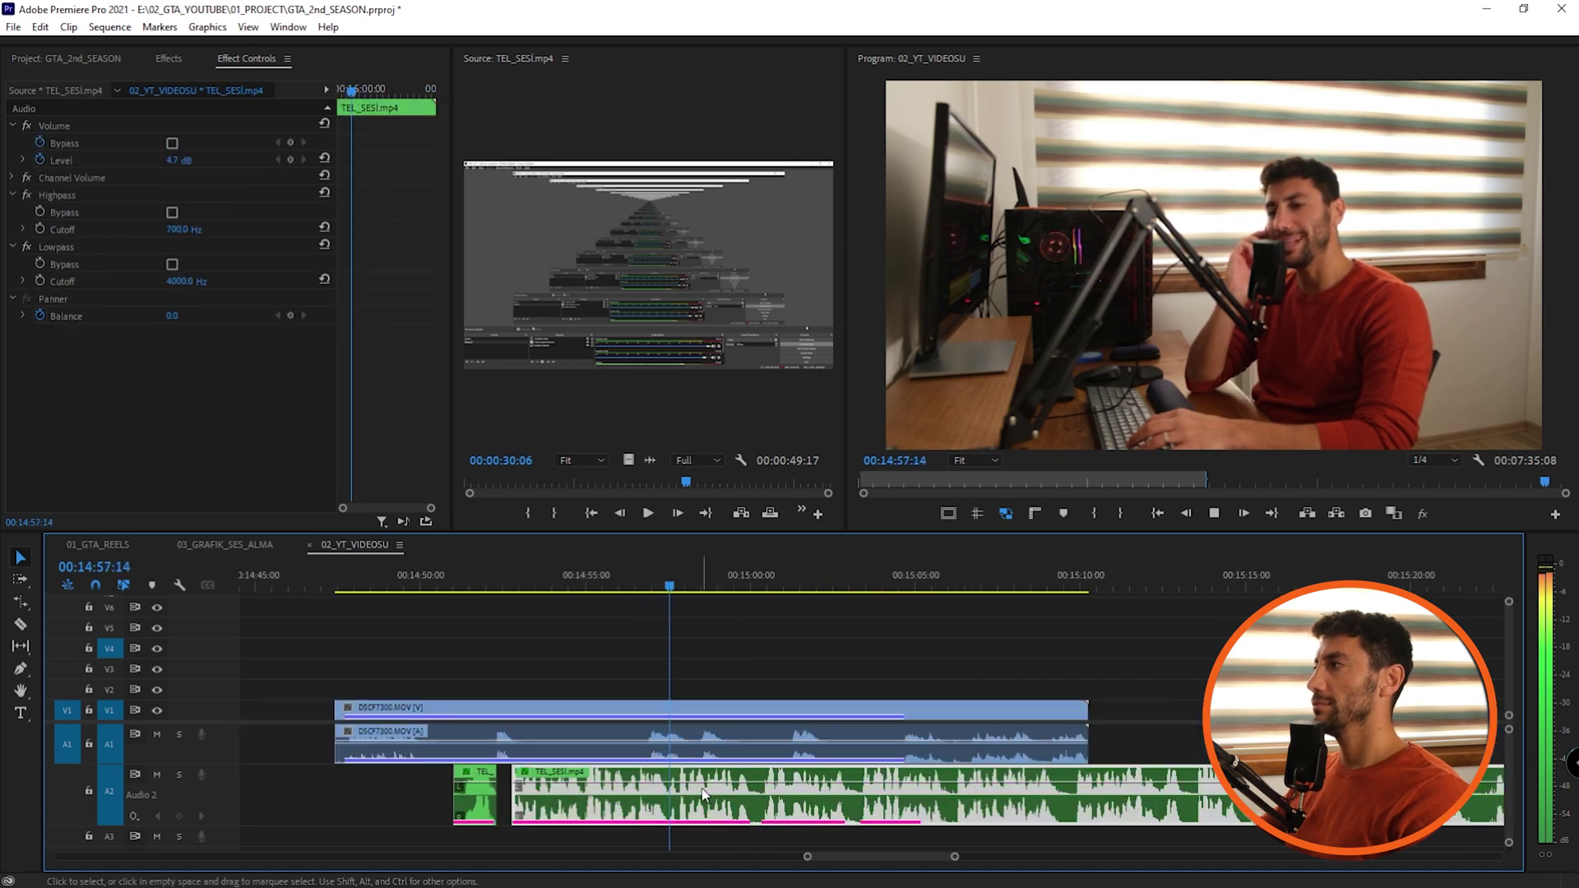
key("space")
left_click(541, 582)
key("equal")
key("space")
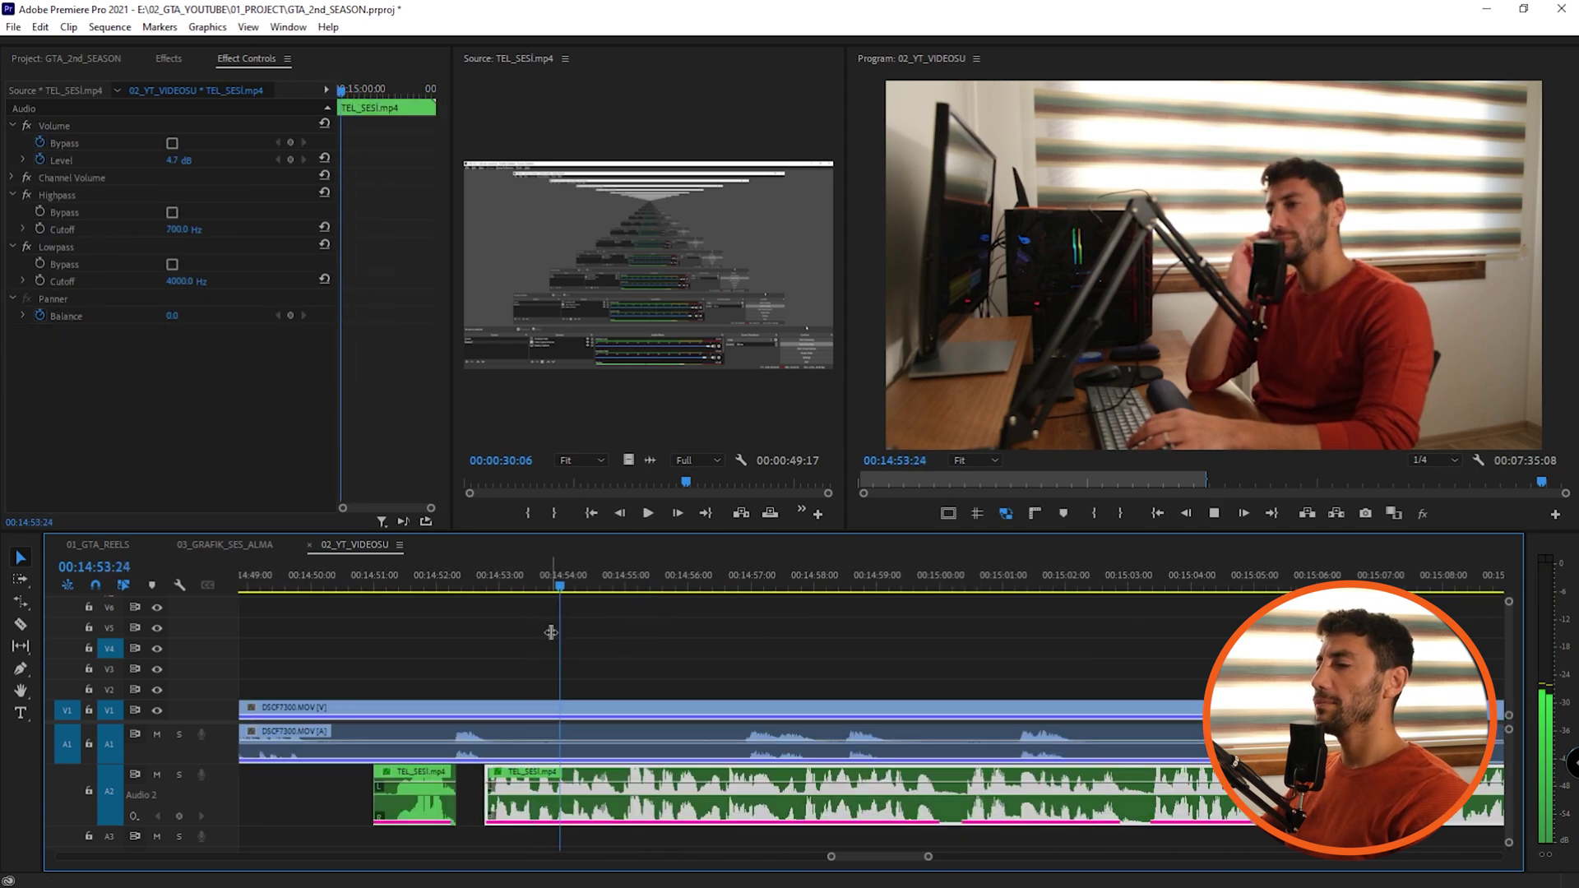
Toggle the Lowpass effect of the longer TEL_SESİ.mp4 piece and replay the conversation from about 00:14:52:15
left_click(27, 247)
scroll(595, 703, "down", 1)
left_click(512, 583)
key("space")
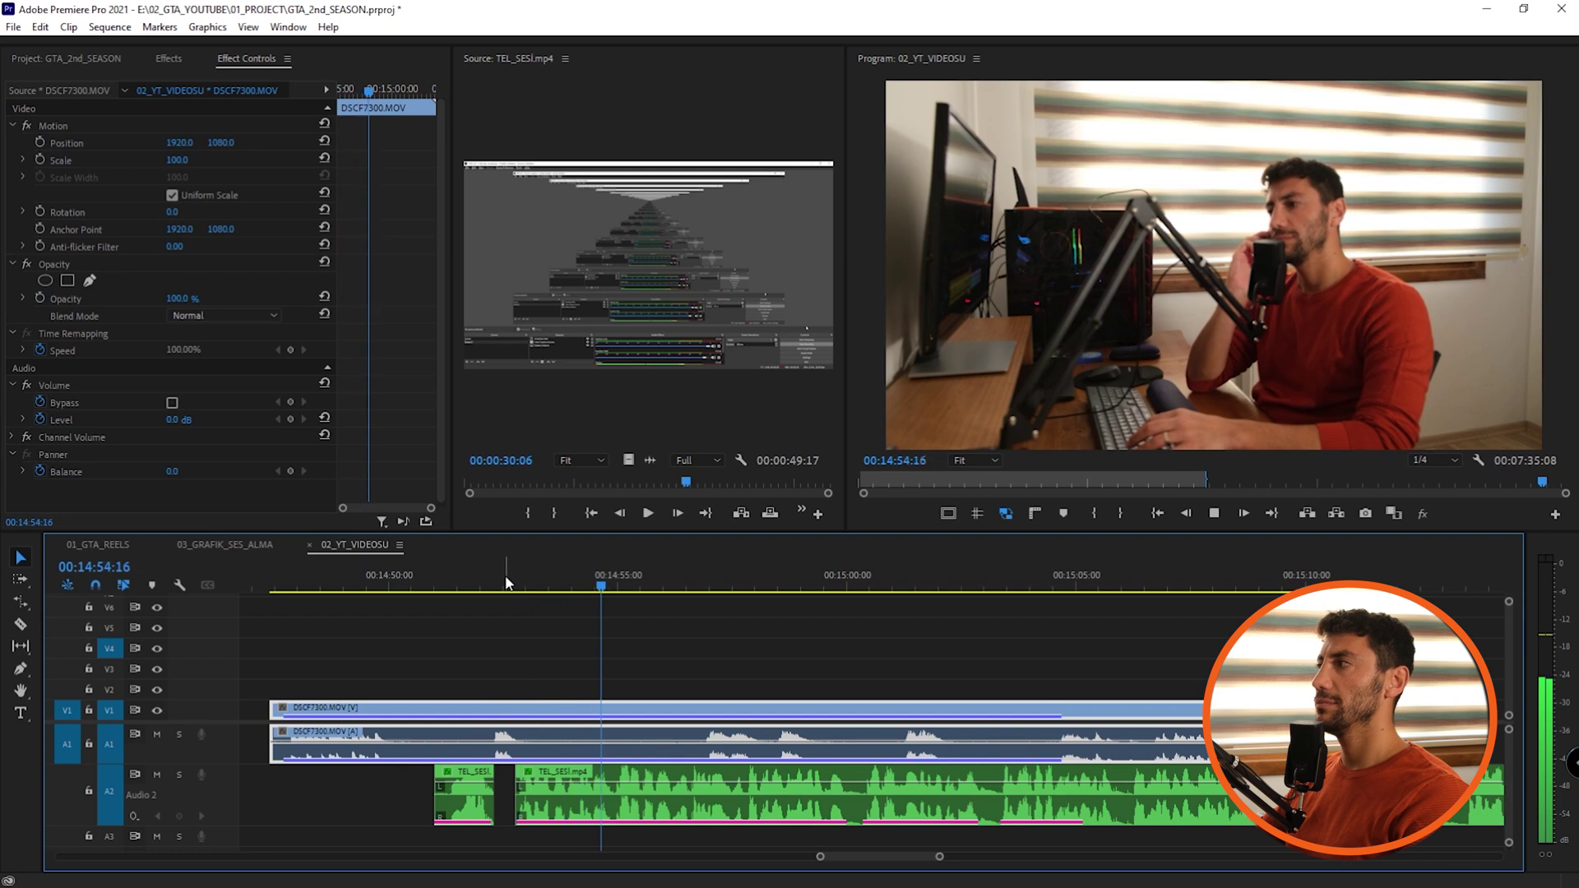
left_click(507, 584)
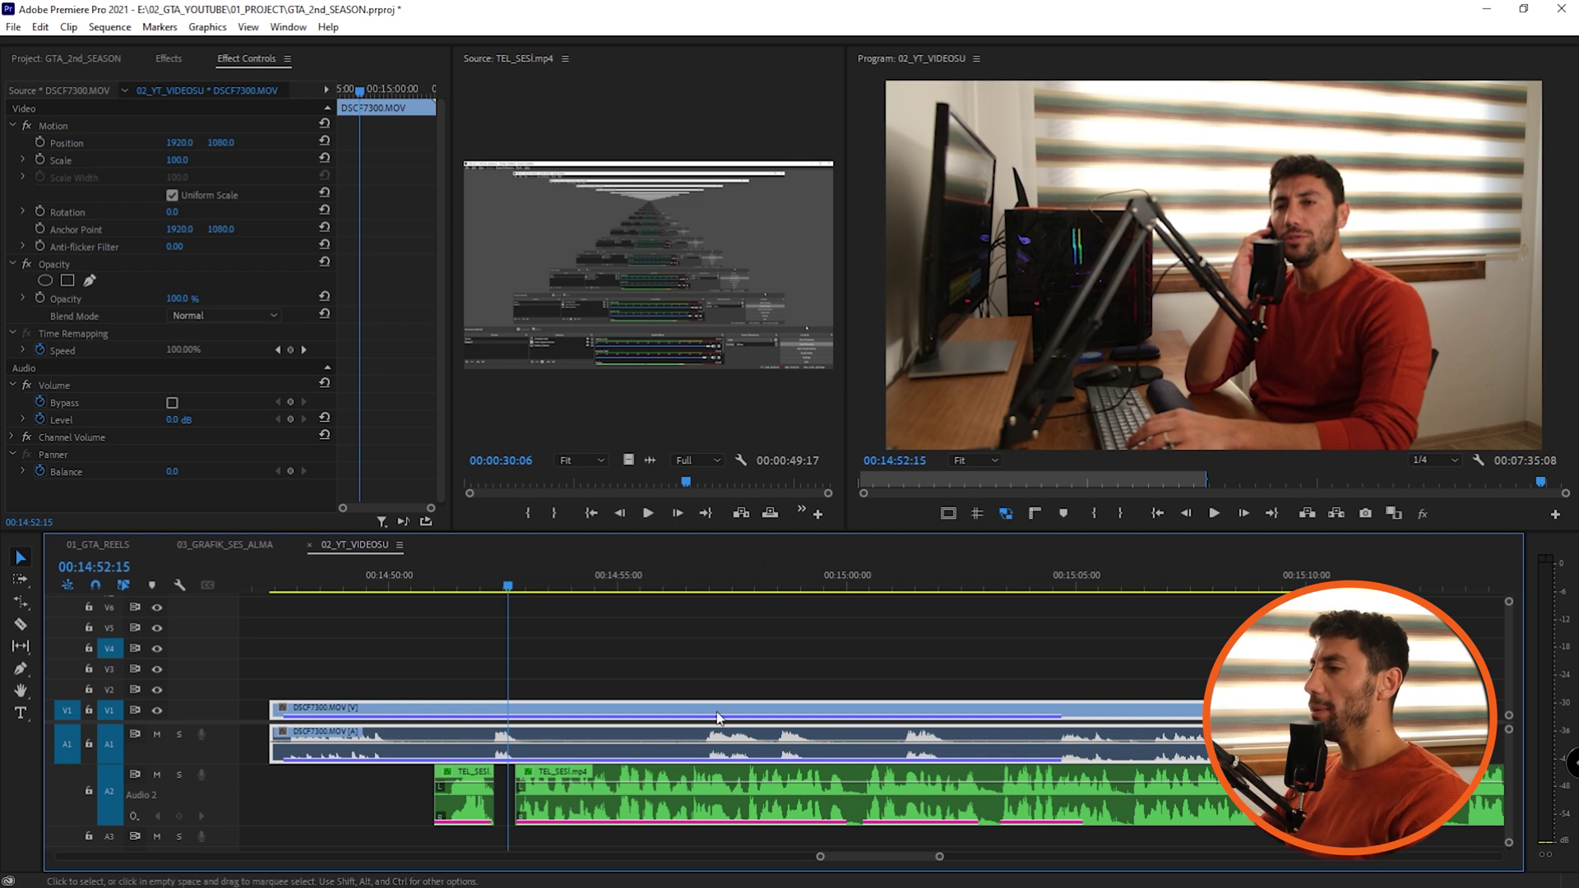
Play the conversation from 00:14:52:15 to hear the start of the longer TEL_SESİ.mp4 piece
scroll(677, 716, "down", 4)
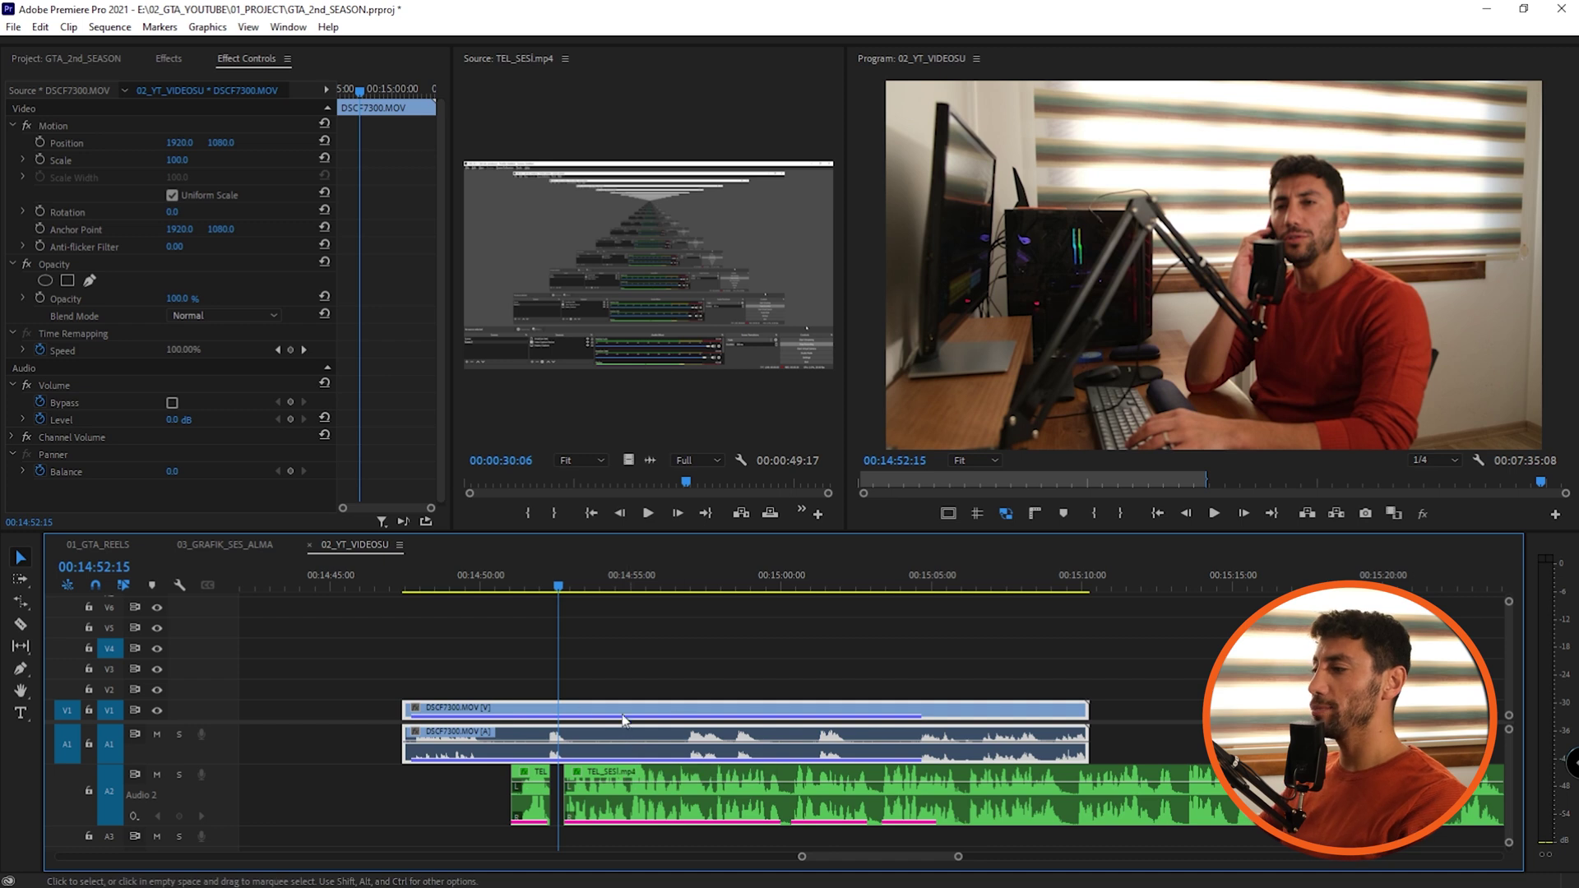
scroll(572, 705, "up", 3)
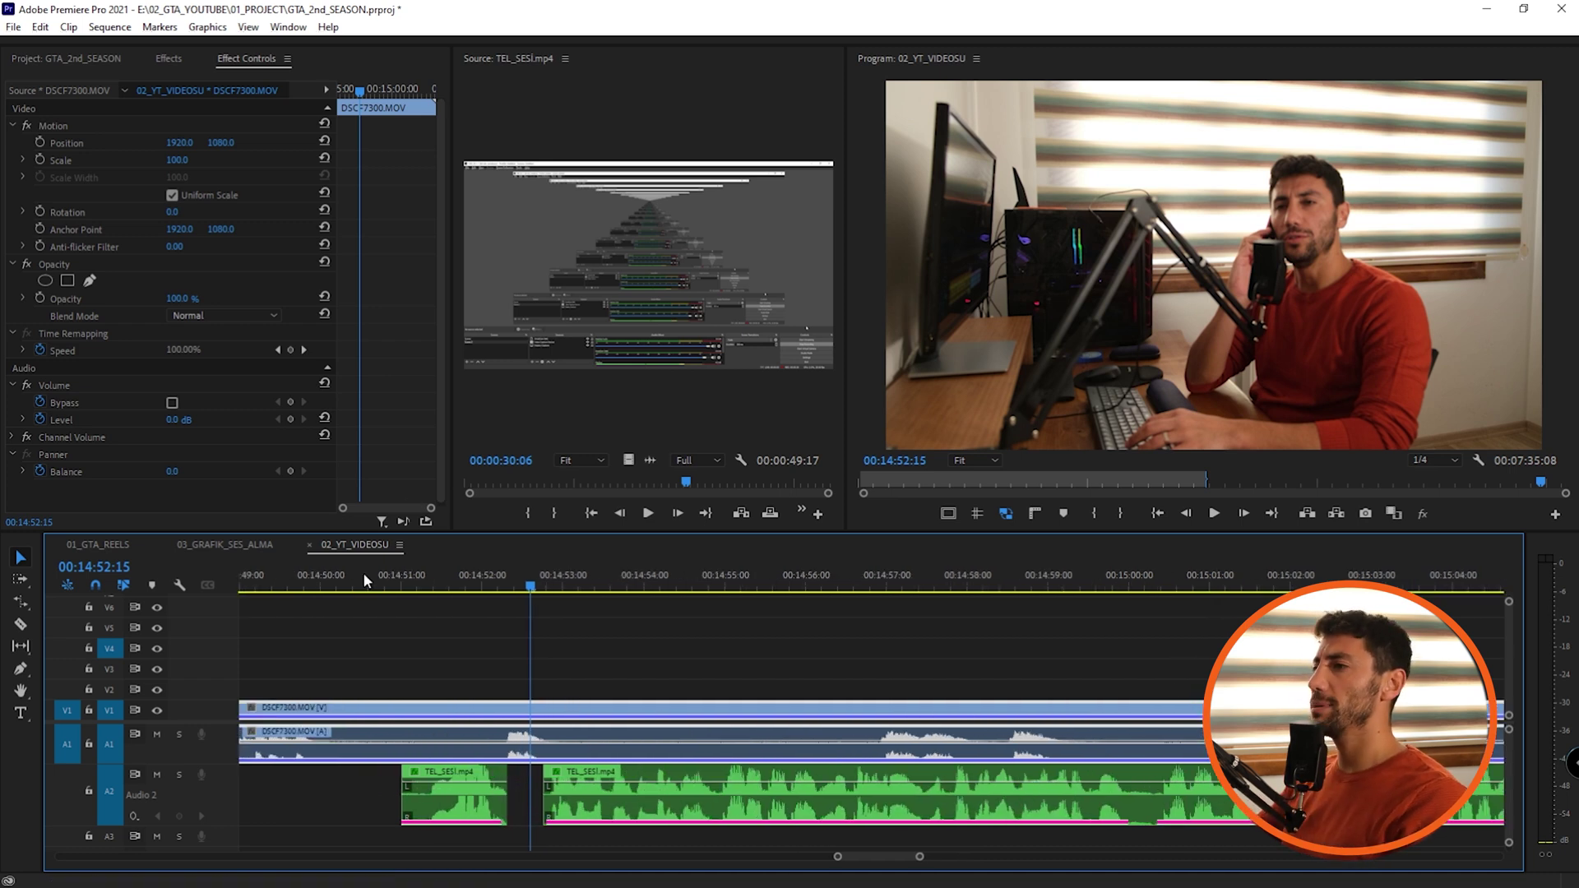
key("space")
key("space")
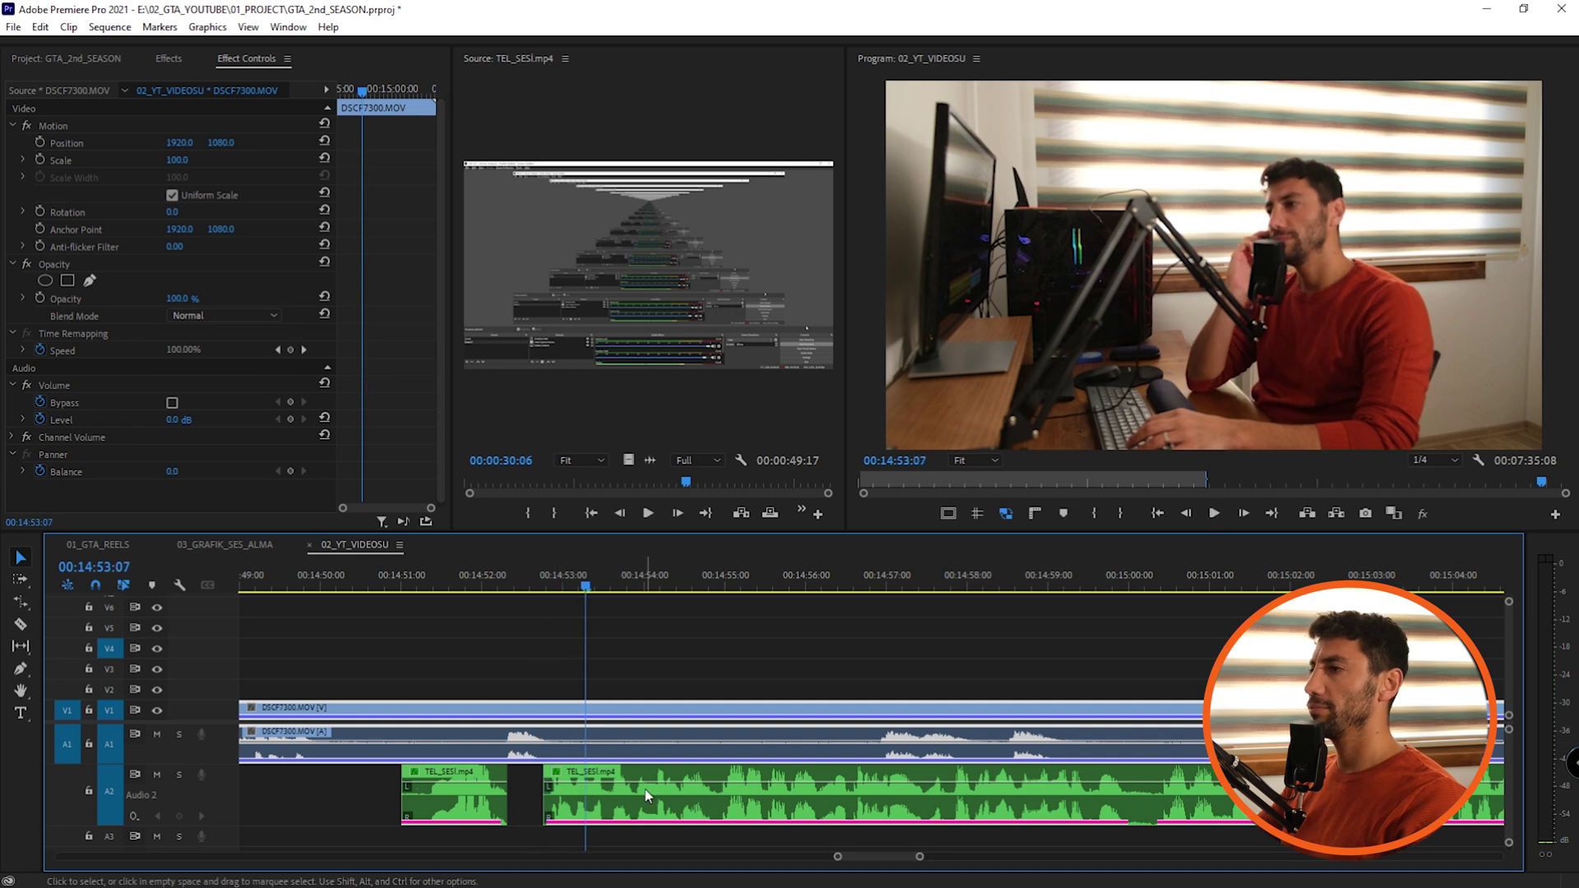
Switch off the Lowpass effect of the longer TEL_SESİ.mp4 piece and listen to it from about 00:14:52:20
left_click(645, 788)
left_click(24, 248)
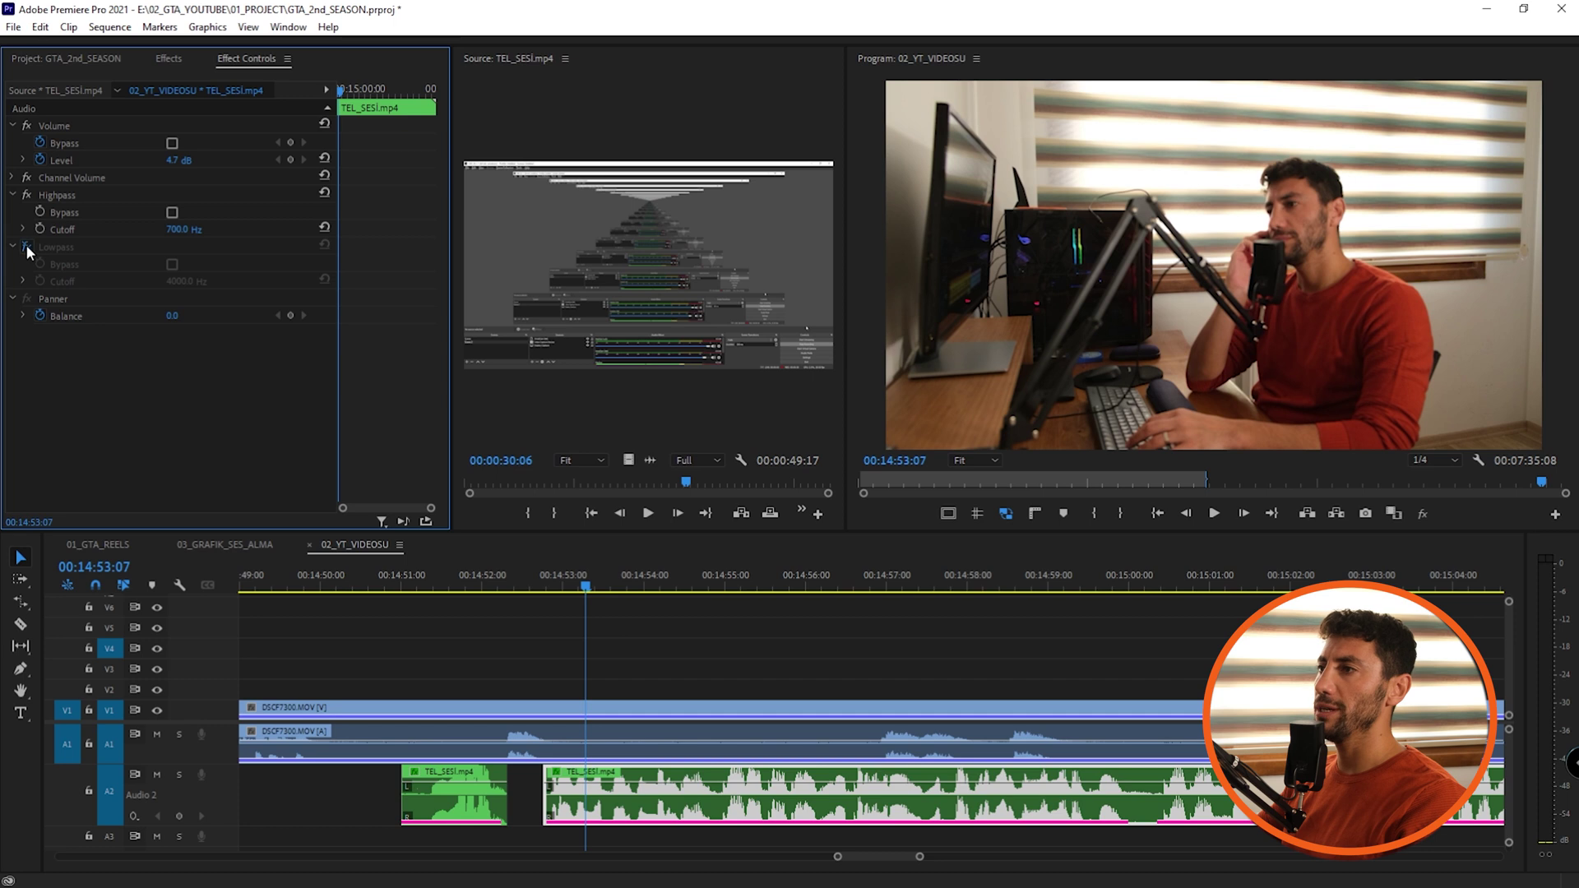
left_click(28, 248)
left_click(547, 586)
key("space")
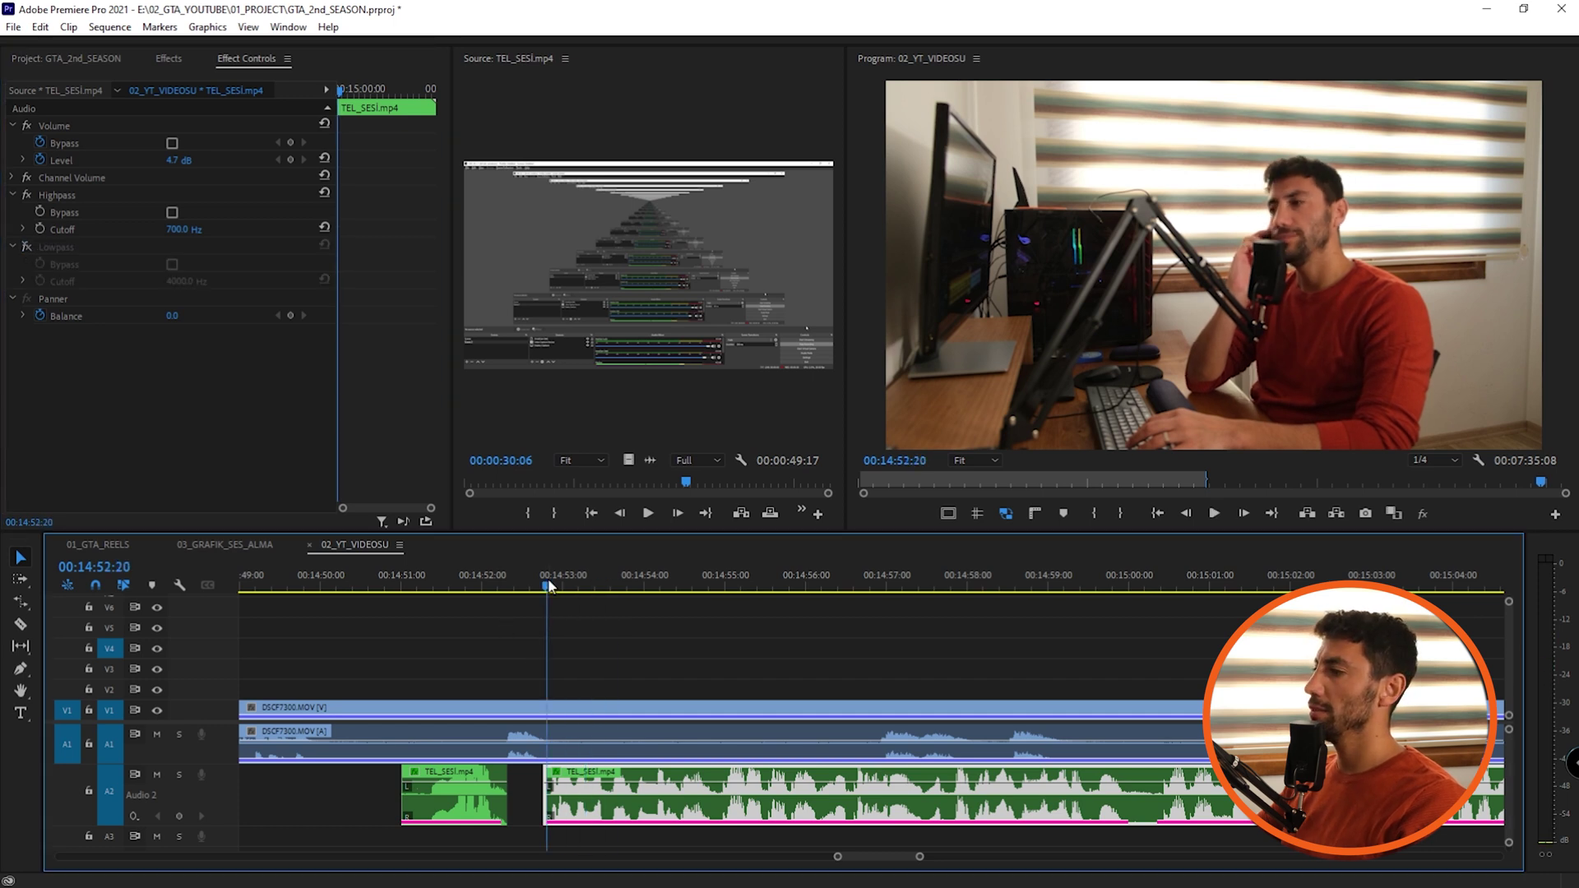
Re-enable the Lowpass effect on the longer TEL_SESİ.mp4 piece and listen to the filtered voice up to about 00:14:54:20
left_click(35, 247)
key("space")
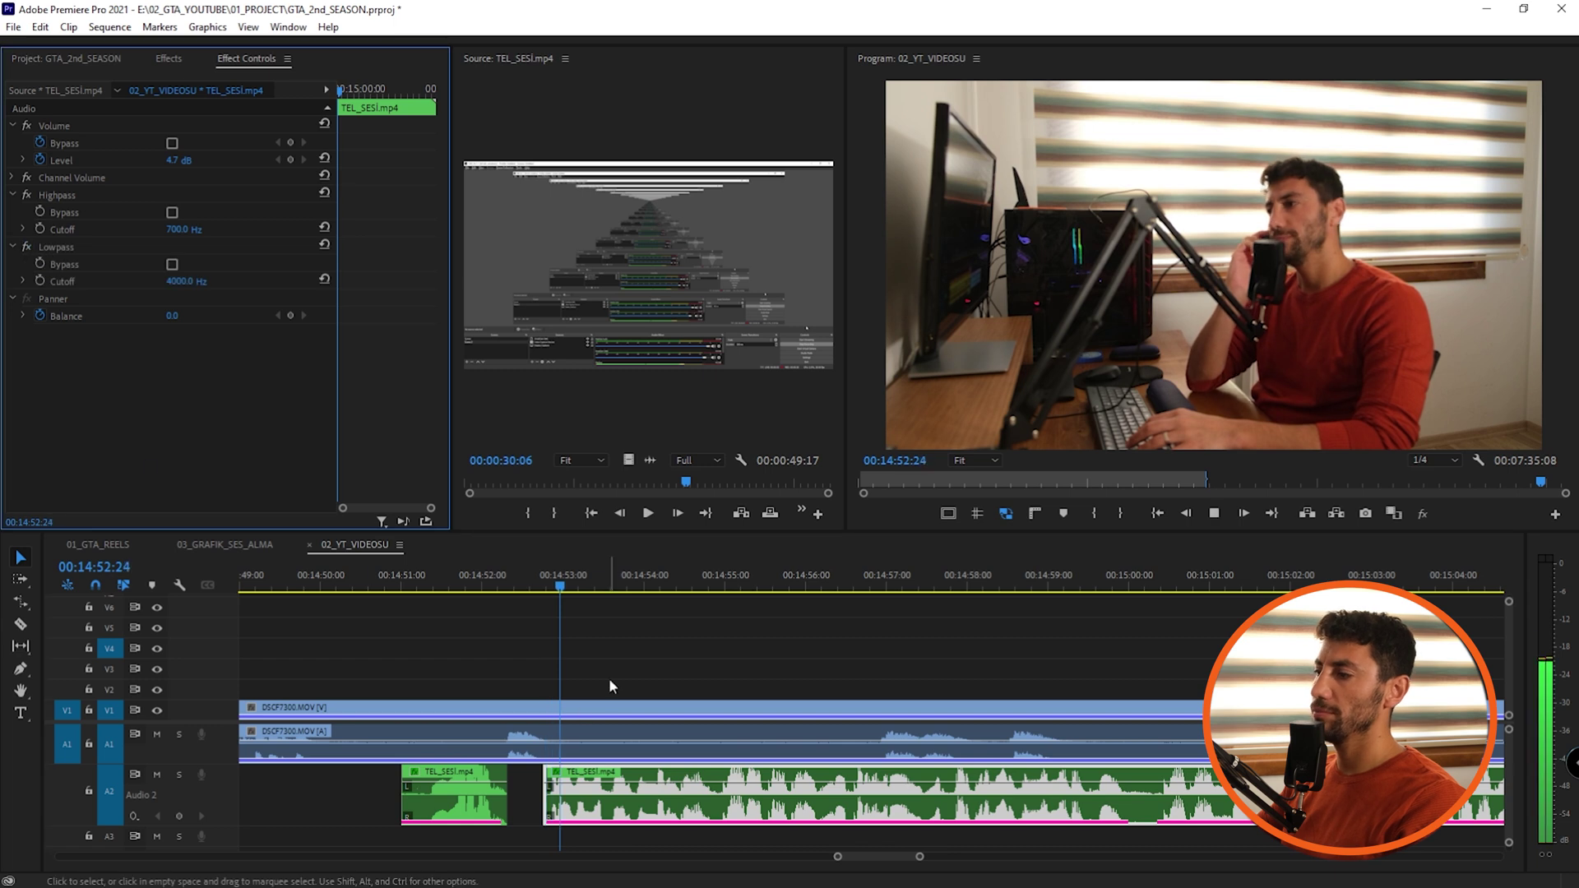
key("space")
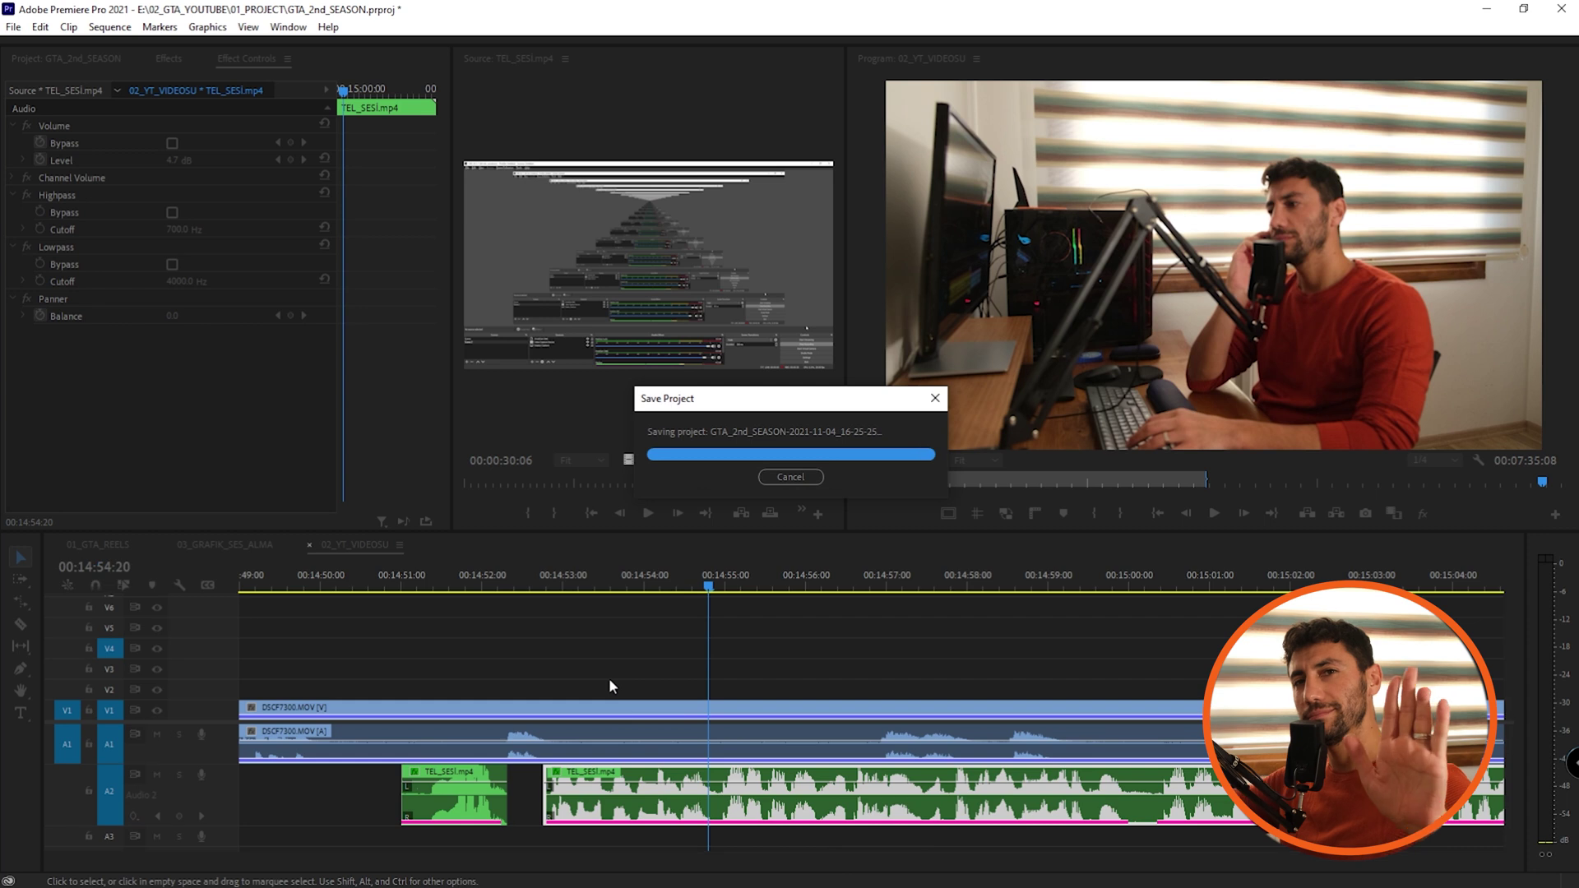
key("minus")
key("minus")
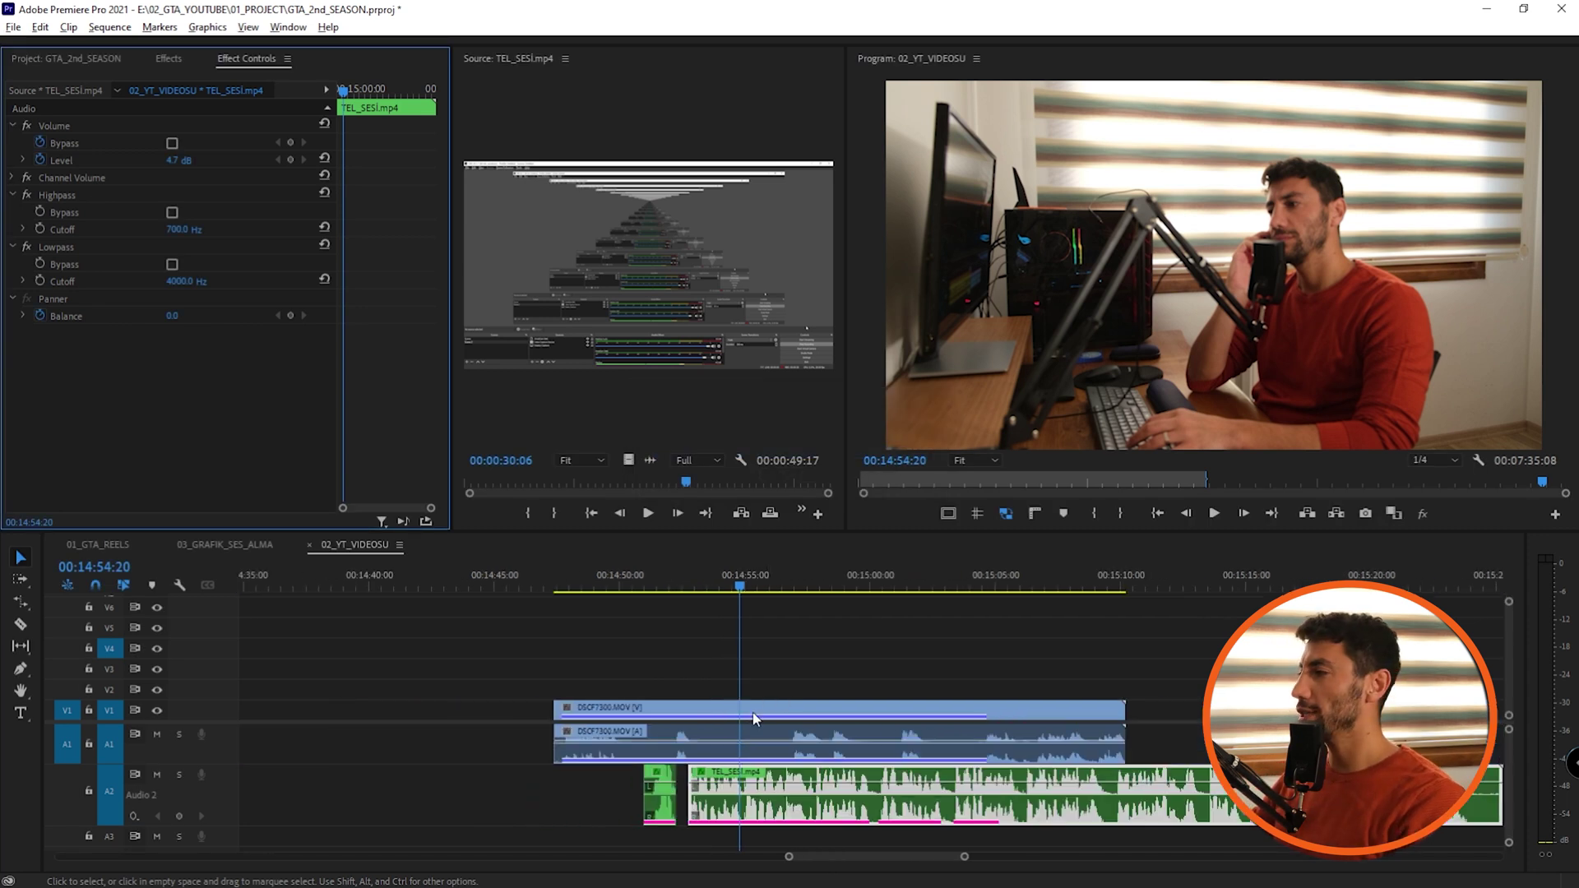
key("minus")
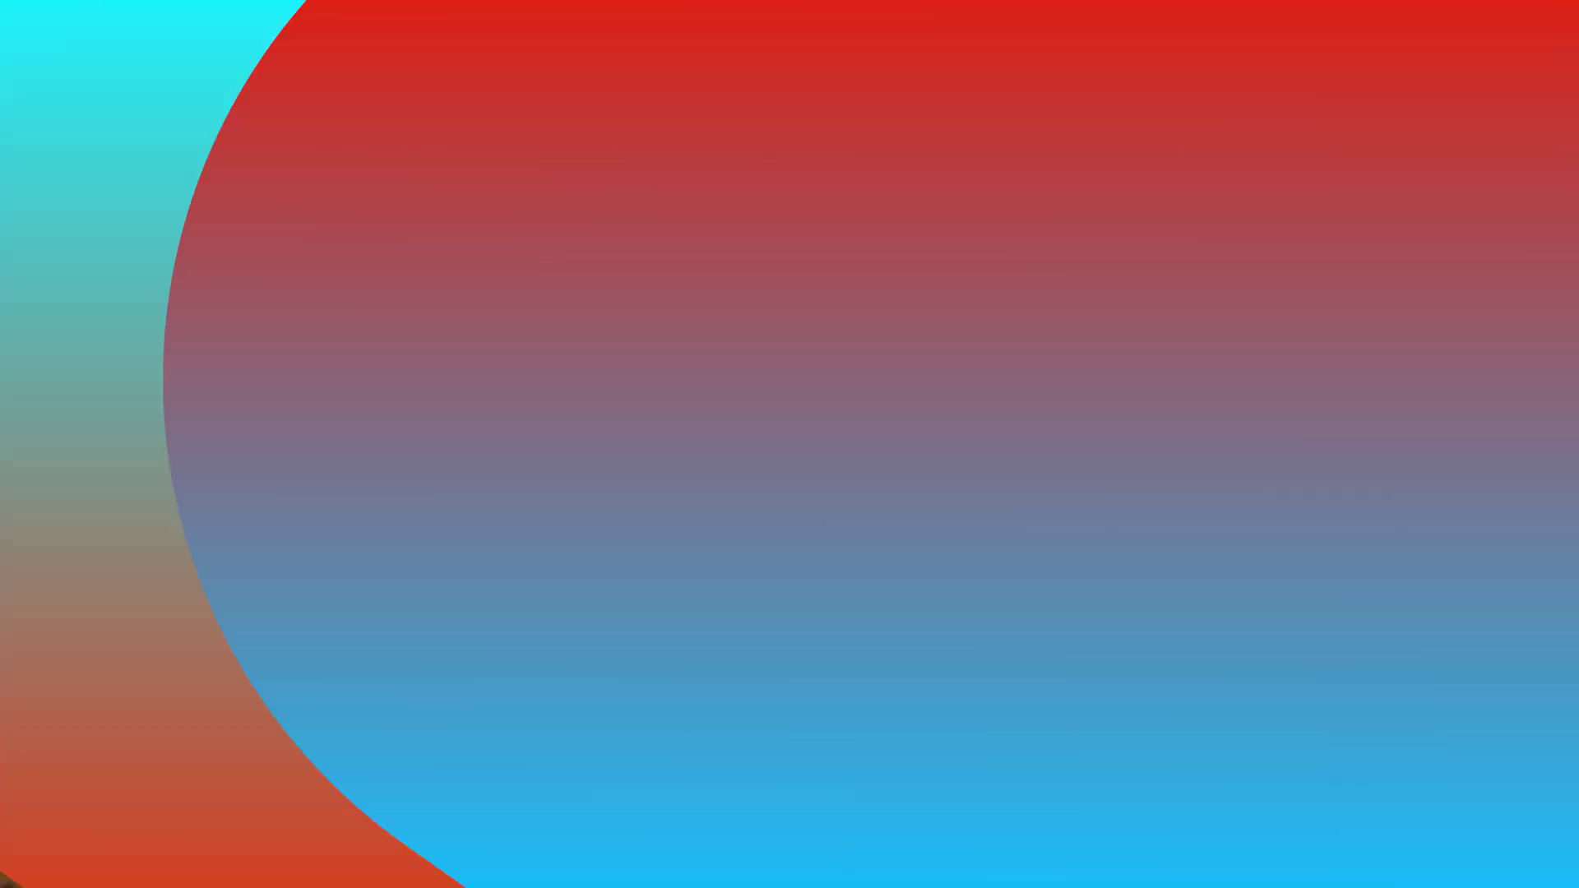